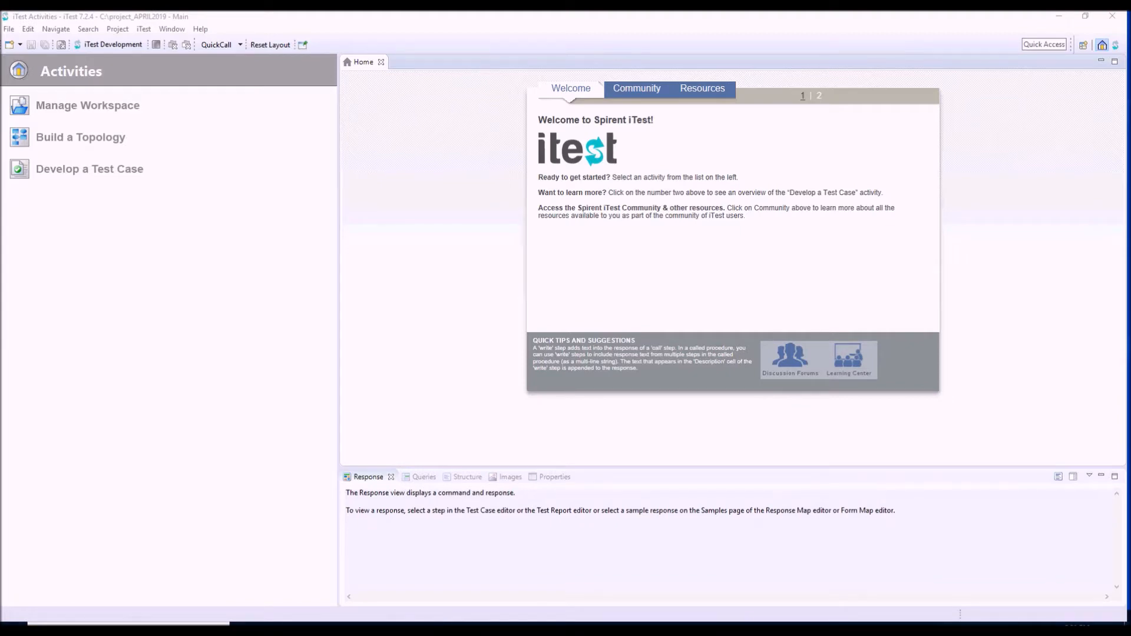
Switch to the Ubuntu server virtual machine in VirtualBox to check its console prompt and return to iTest.
mouse_move(475, 628)
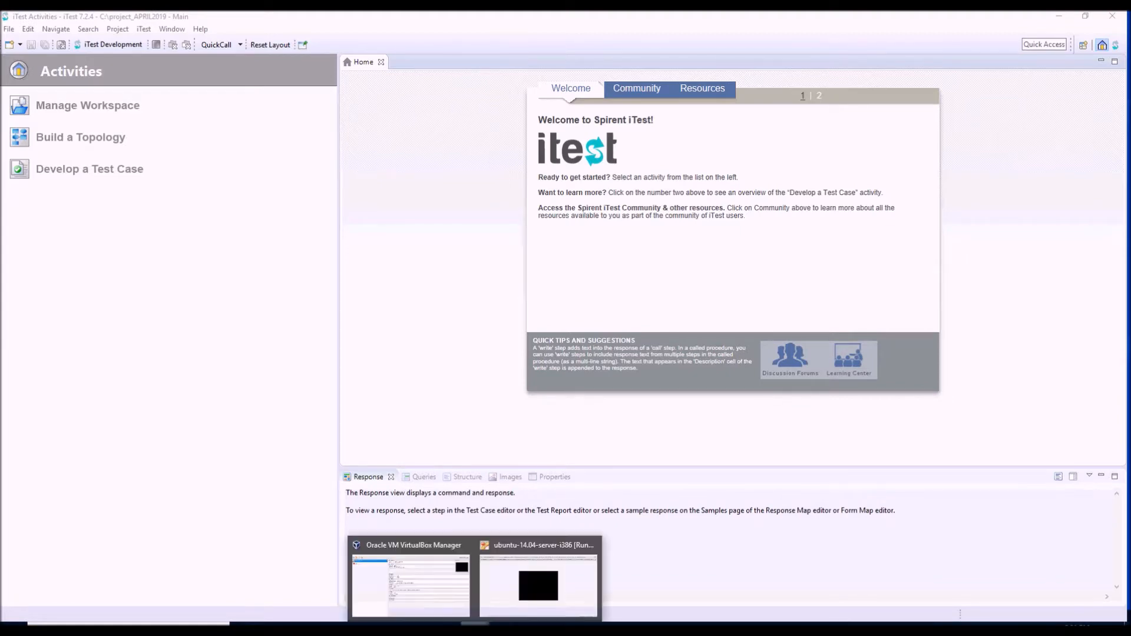
click(539, 580)
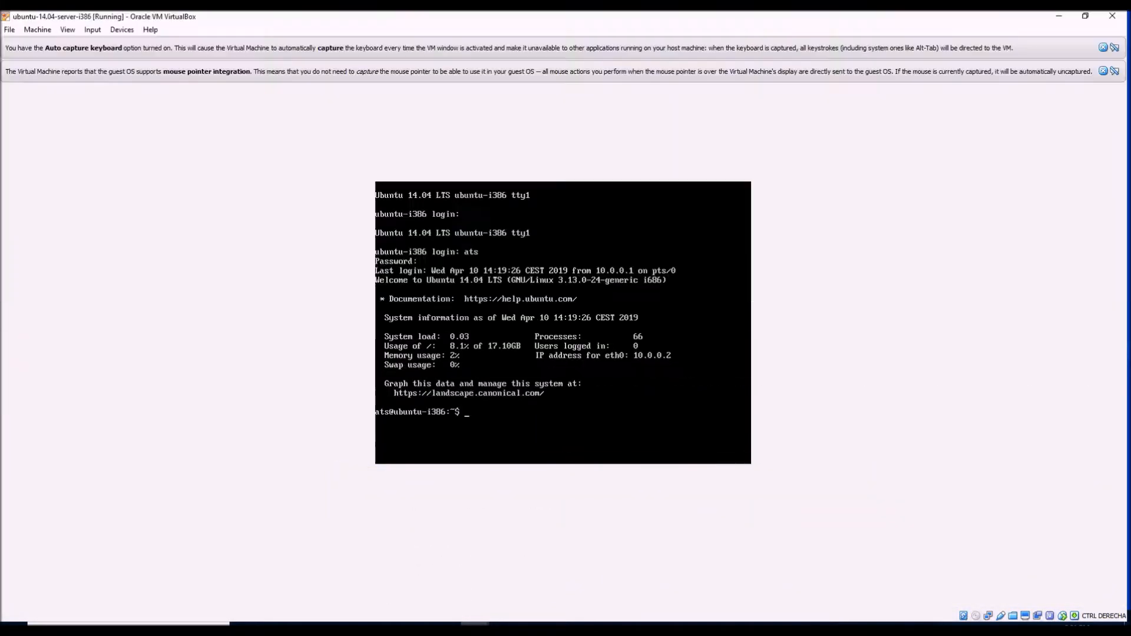
key(Return)
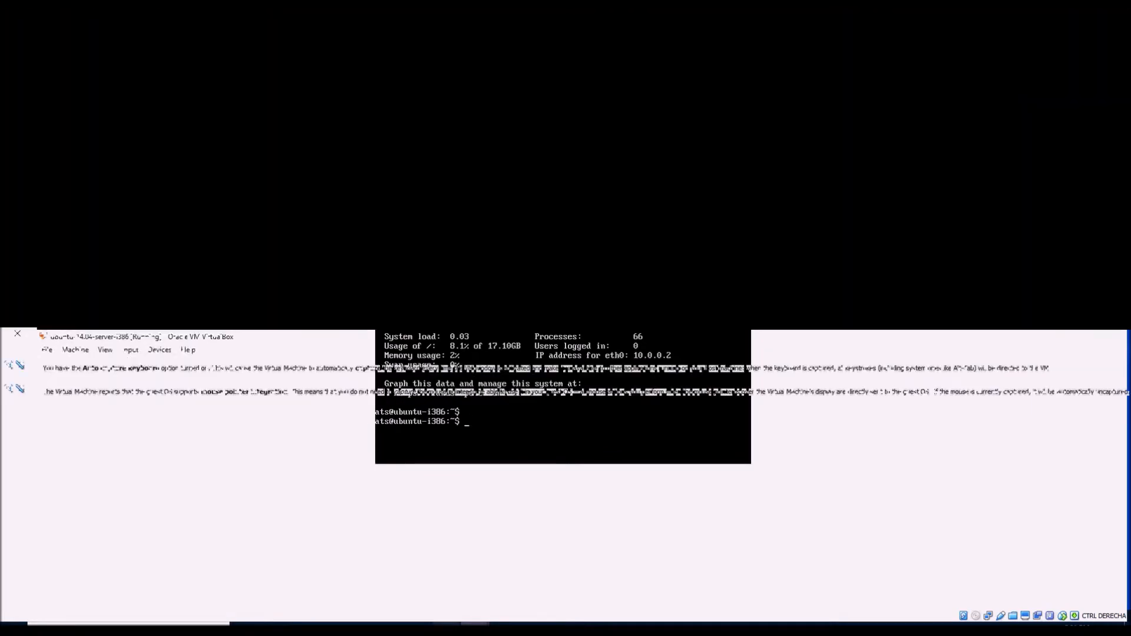
mouse_move(446, 624)
click(509, 586)
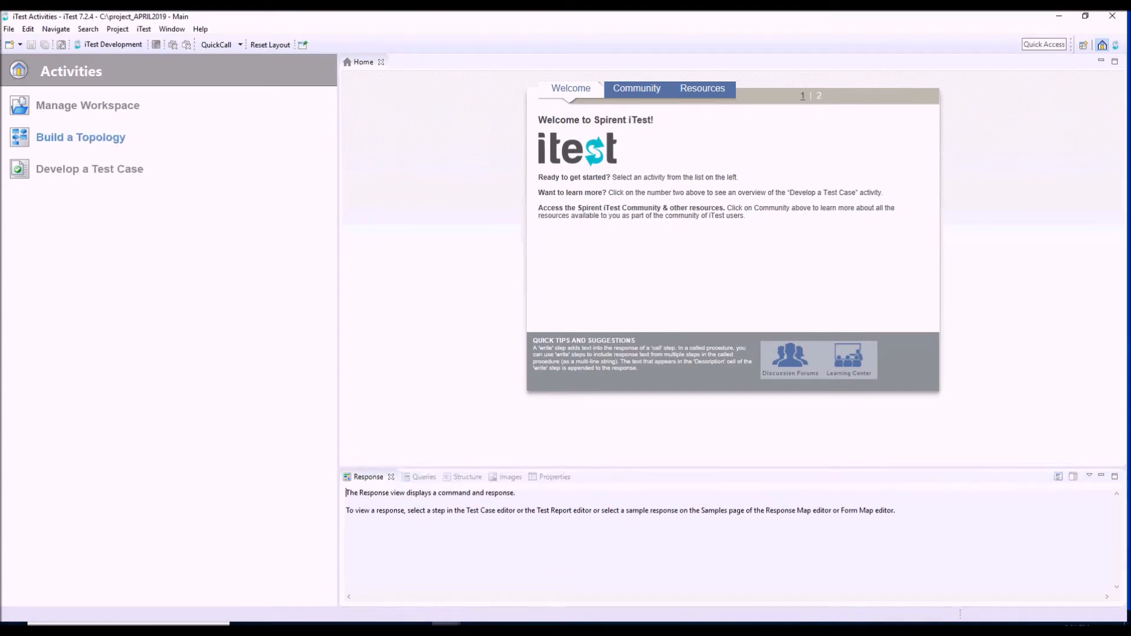
Create a new topology named ubuntu_server in the topologies folder.
click(81, 137)
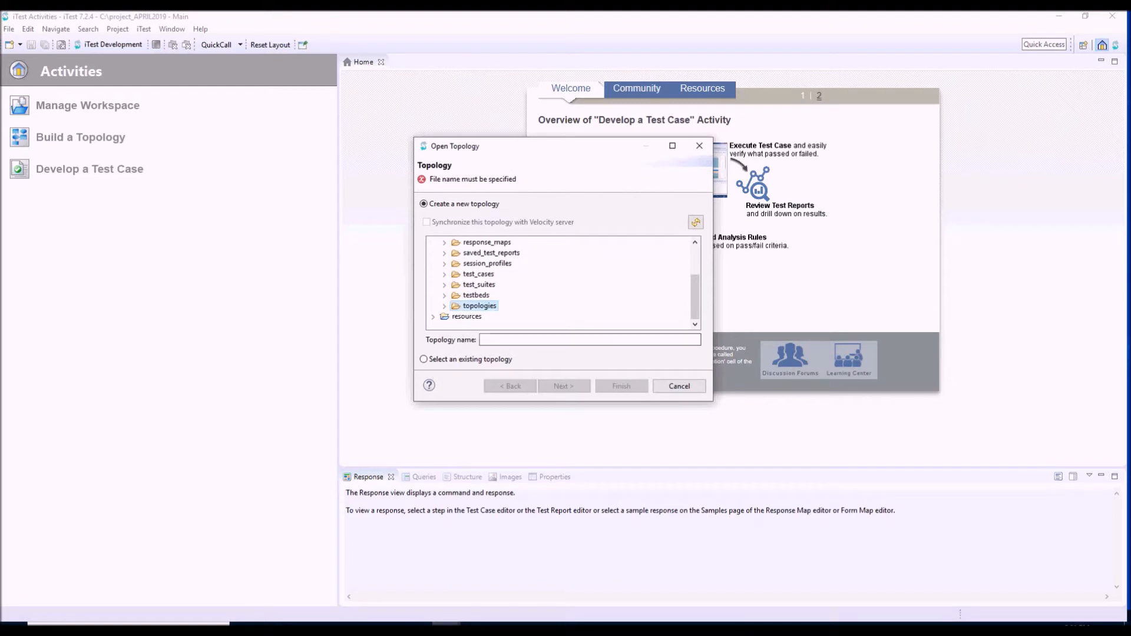
text(ubu)
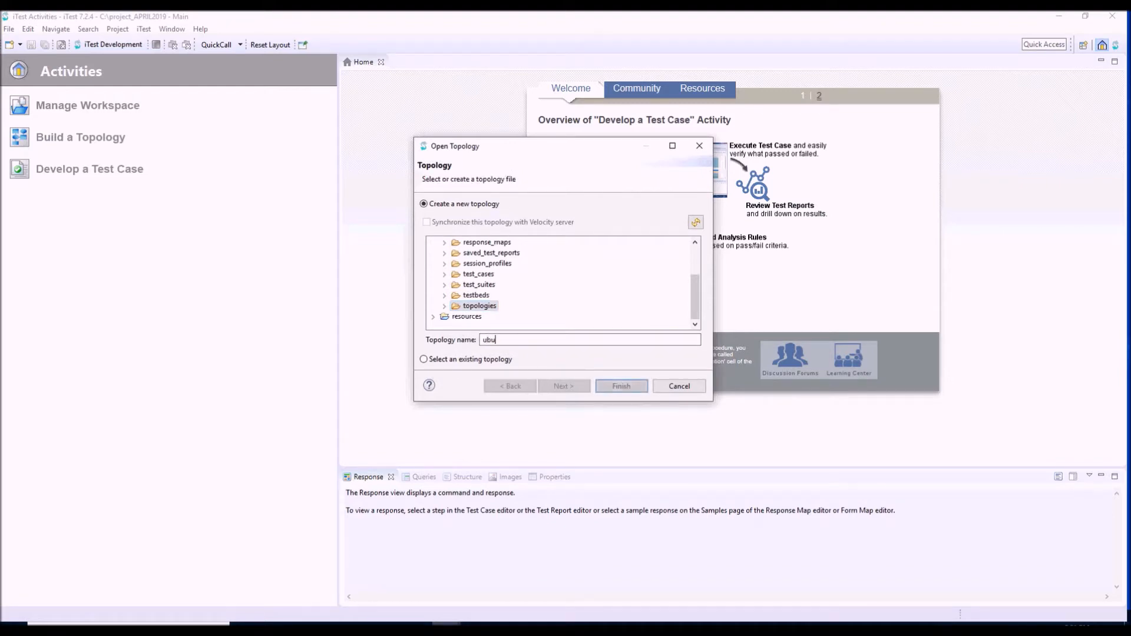
text(ntu_server)
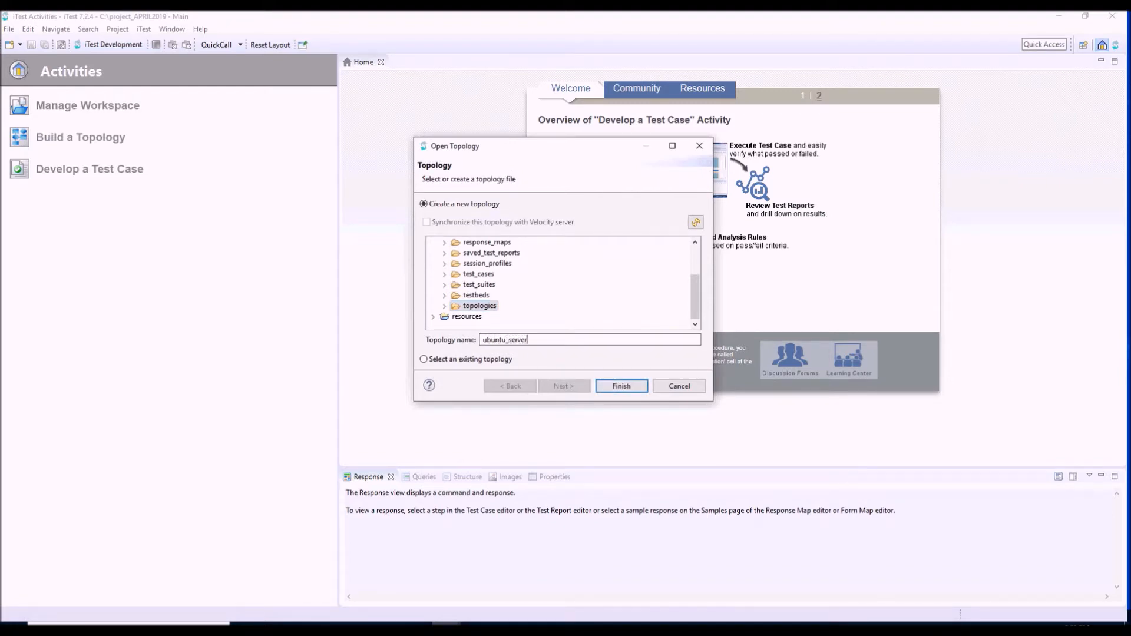
key(Return)
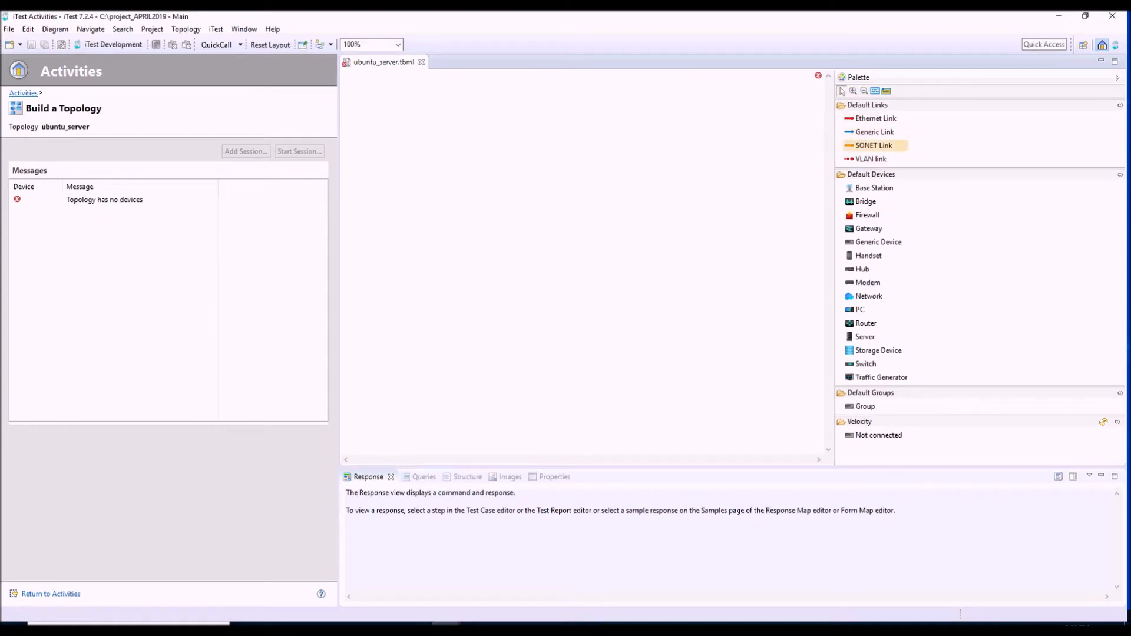
Place a Server device in the middle of the topology diagram and name it ubuntu.
click(865, 336)
click(590, 267)
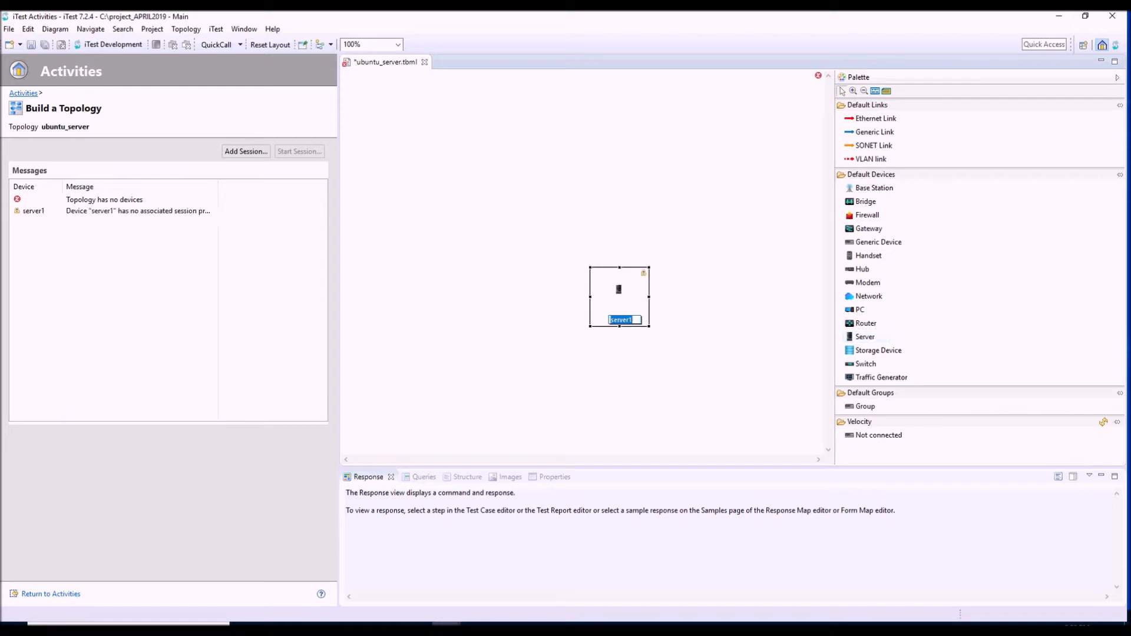
text(ubuntu)
key(Return)
Start a new session profile for the ubuntu device, named ssh, with TCL as the language.
right_click(627, 294)
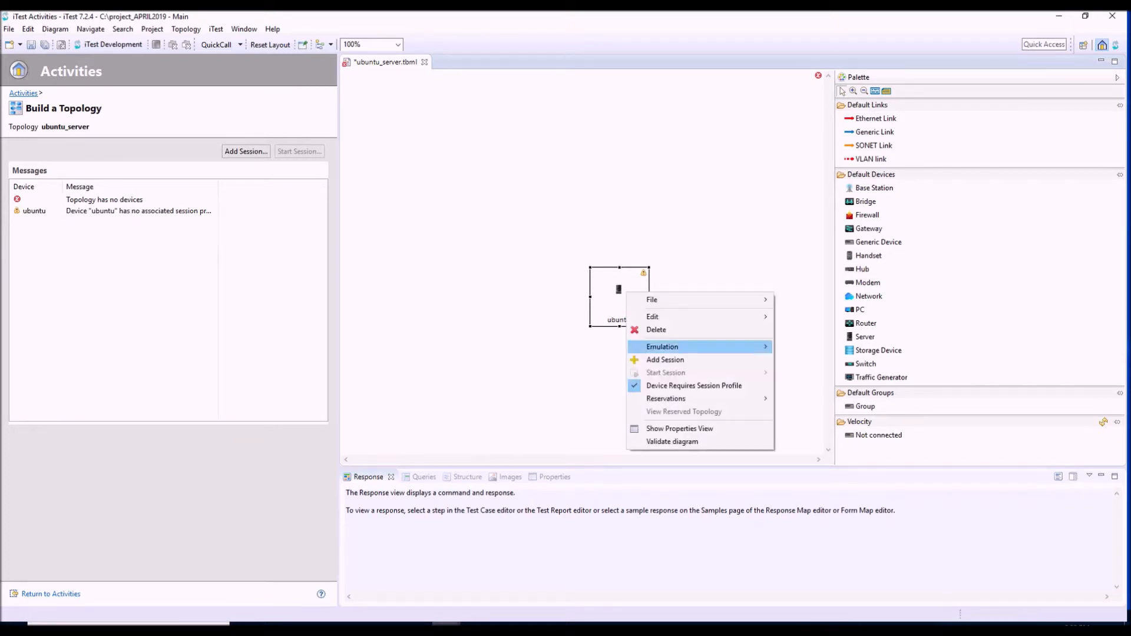
click(665, 359)
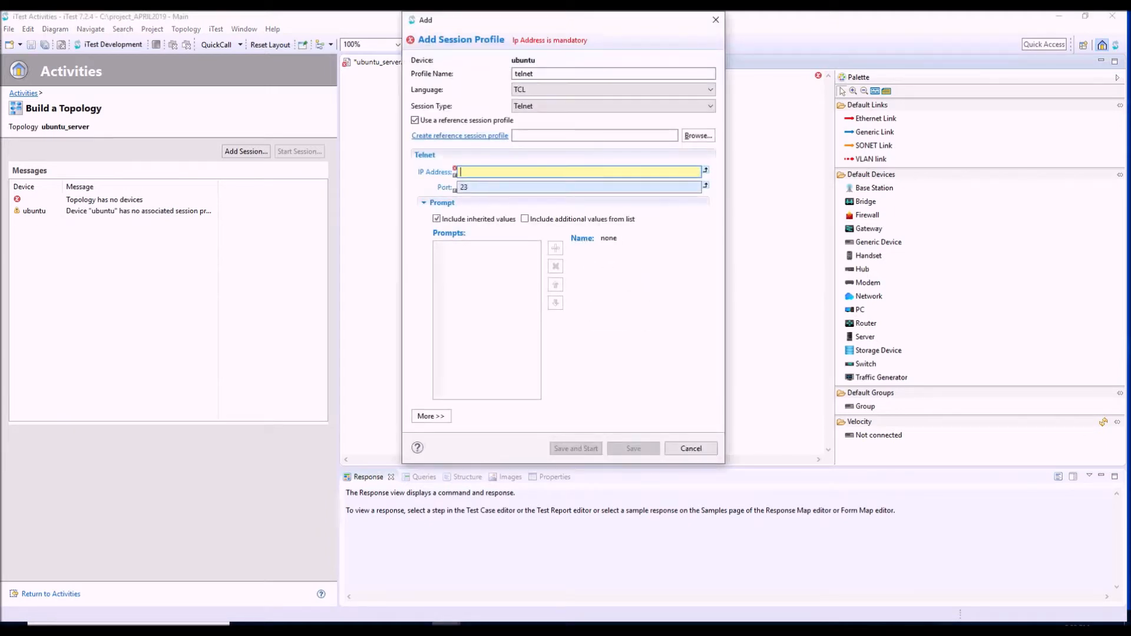
text(ssh)
click(530, 90)
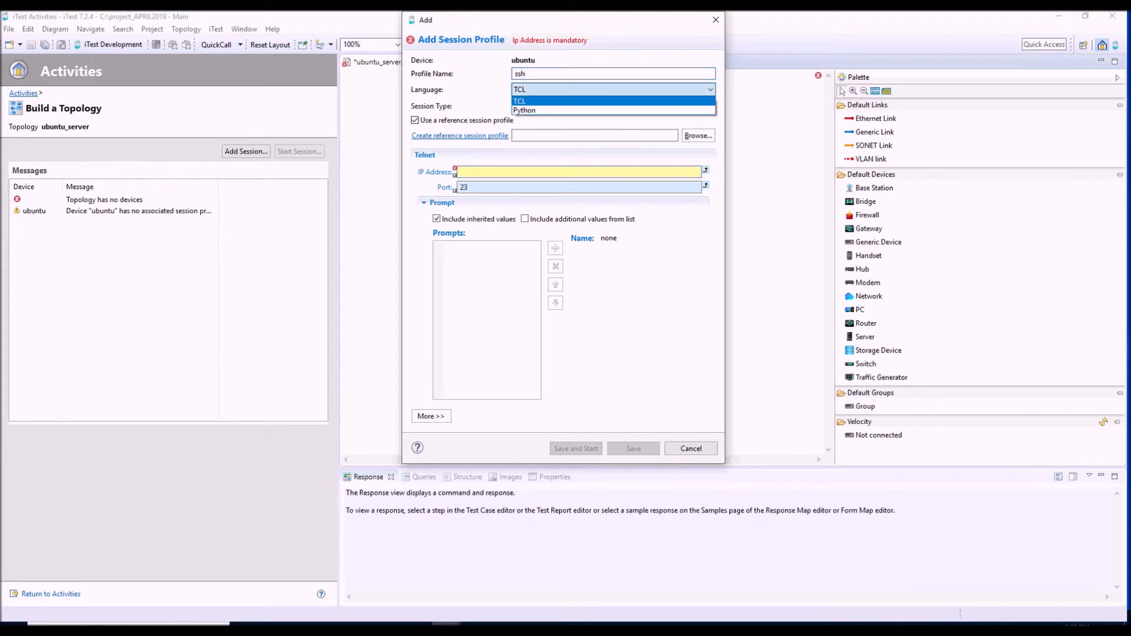
click(525, 101)
Set the new profile's session type to SSH.
click(531, 106)
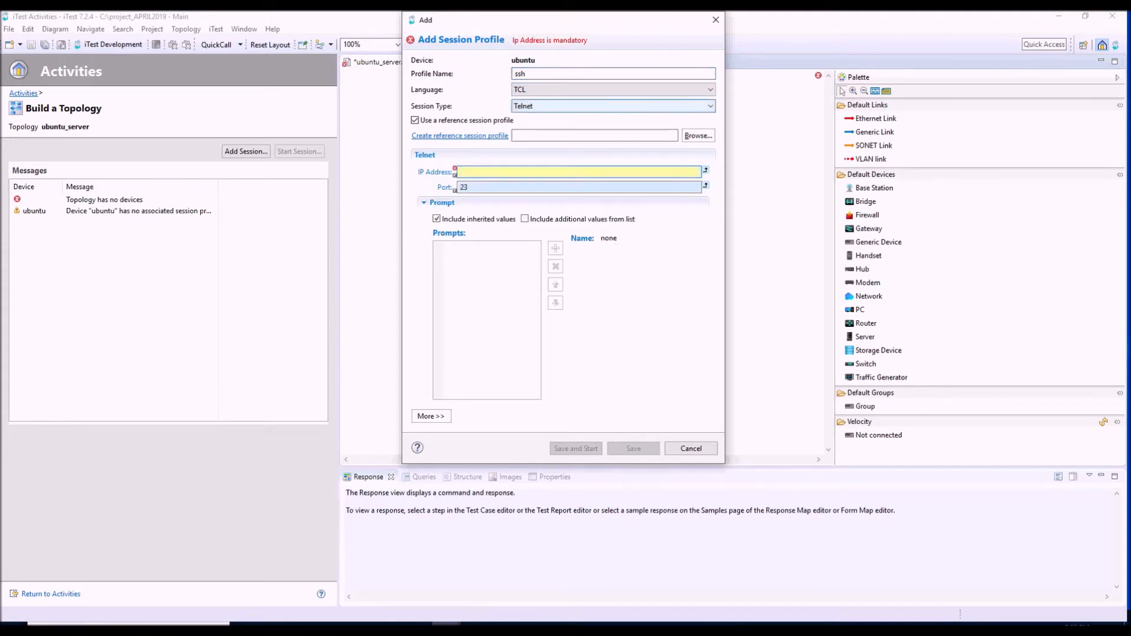
scroll(609, 168, up, 4)
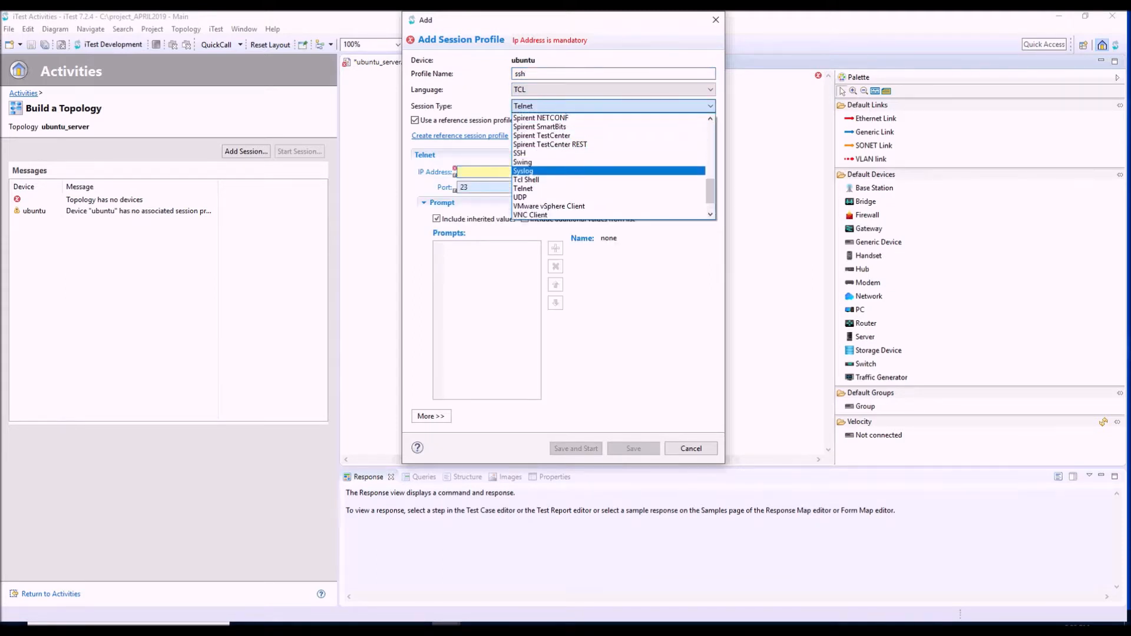
scroll(609, 168, up, 6)
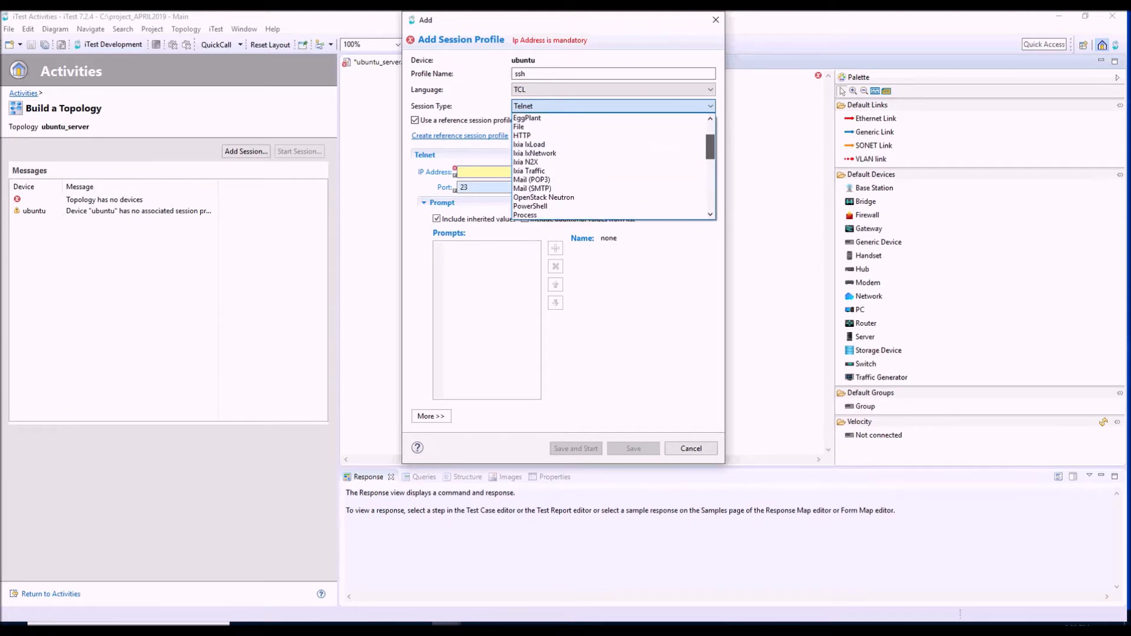
scroll(609, 167, down, 3)
scroll(609, 168, down, 3)
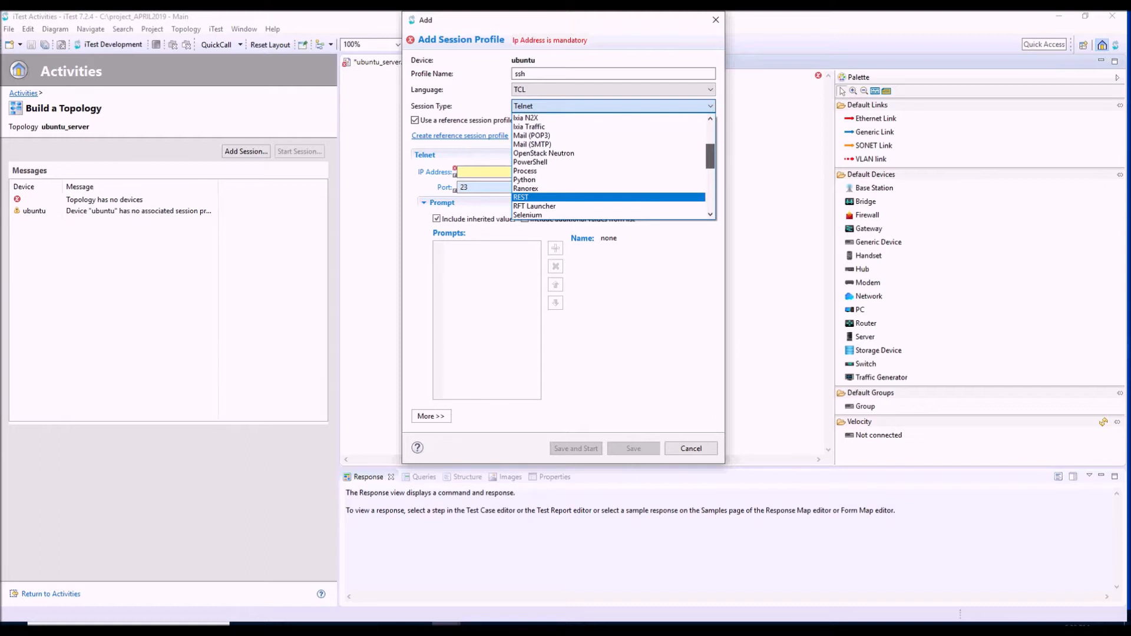
scroll(609, 168, down, 1)
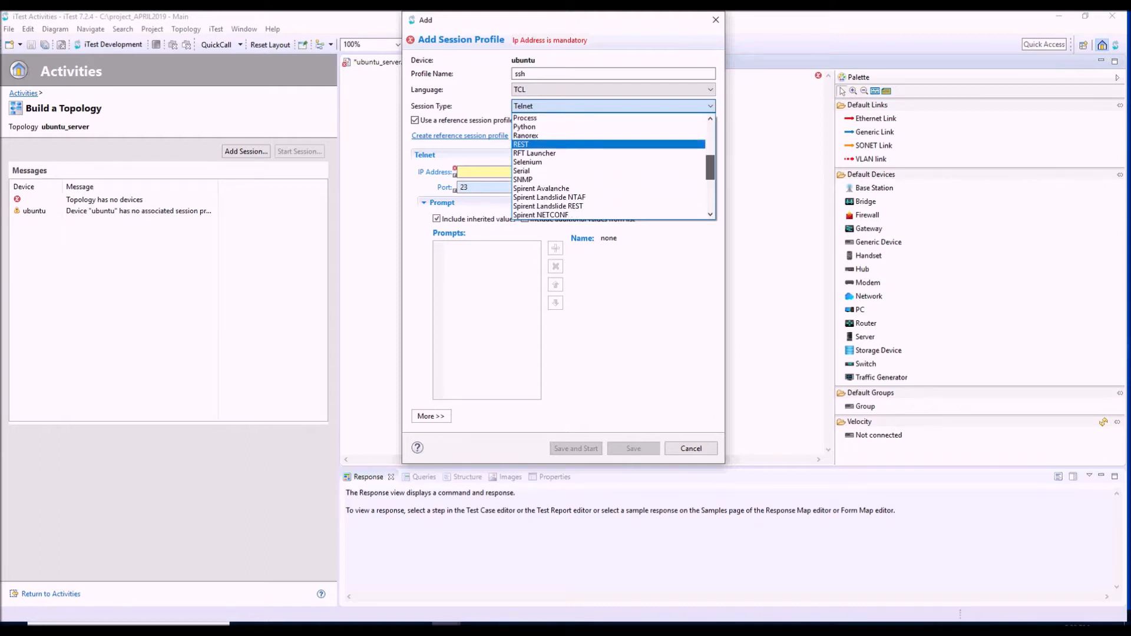
scroll(610, 168, down, 1)
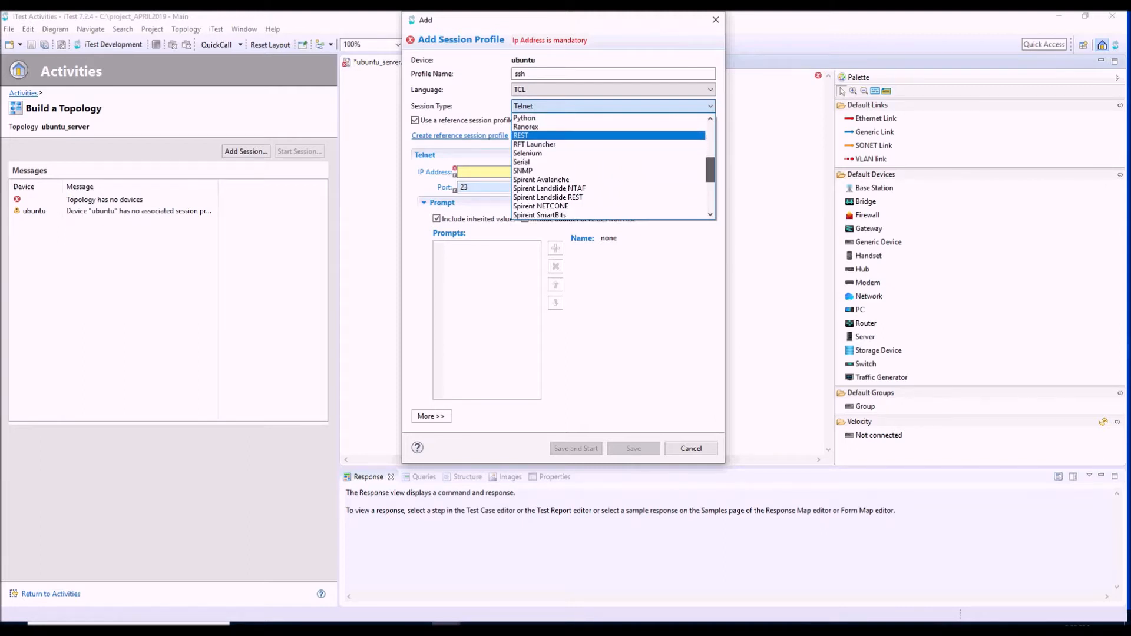
scroll(610, 168, down, 5)
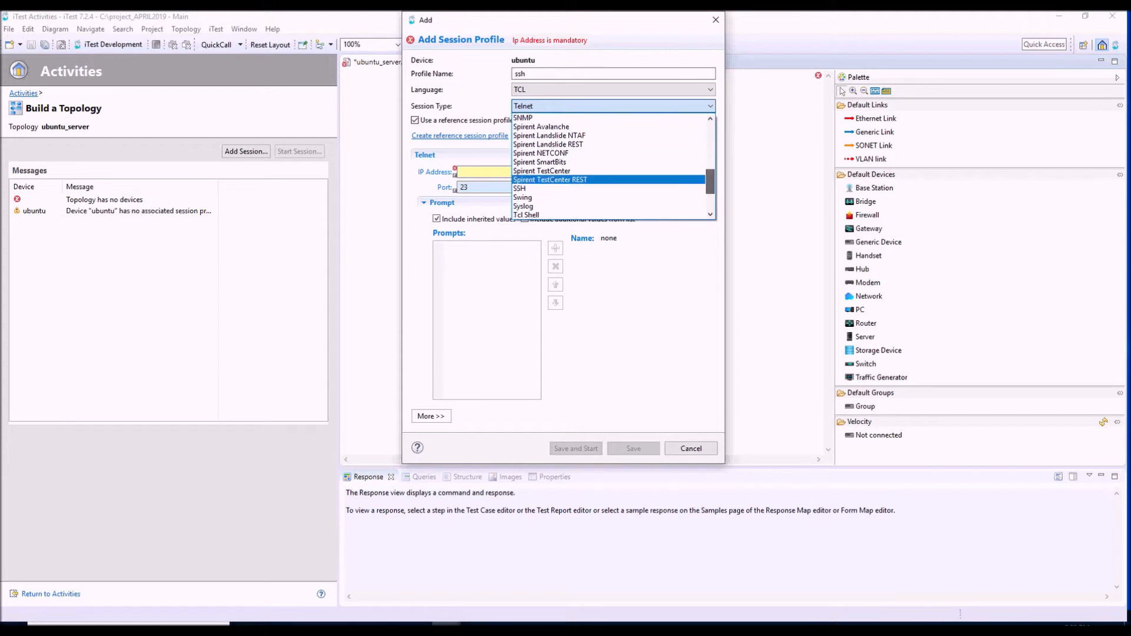
key(Return)
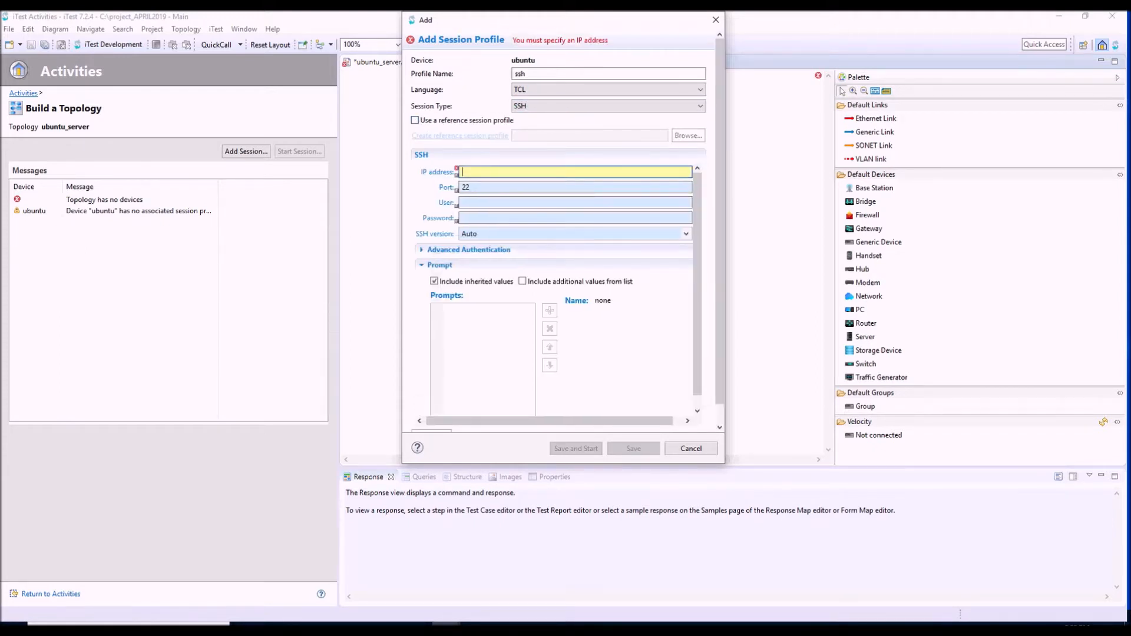
Set the IP address to 10.0.0.2 and the user to ats, enter the account password, and save and start the session.
text(10.)
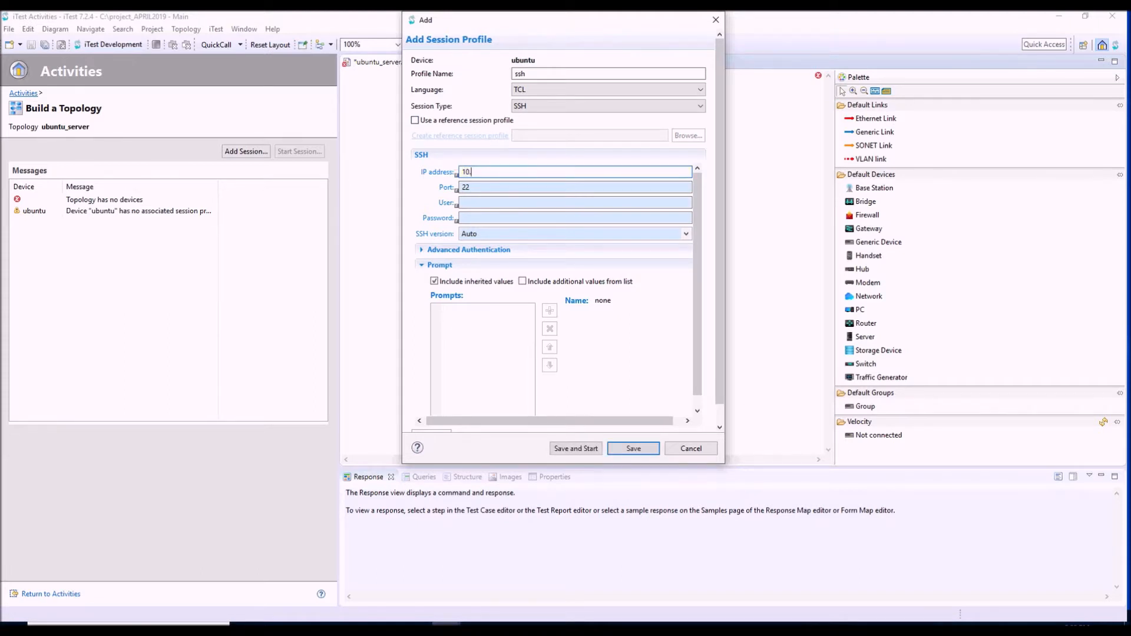
text(0.0.2)
click(464, 202)
text(ats)
key(Tab)
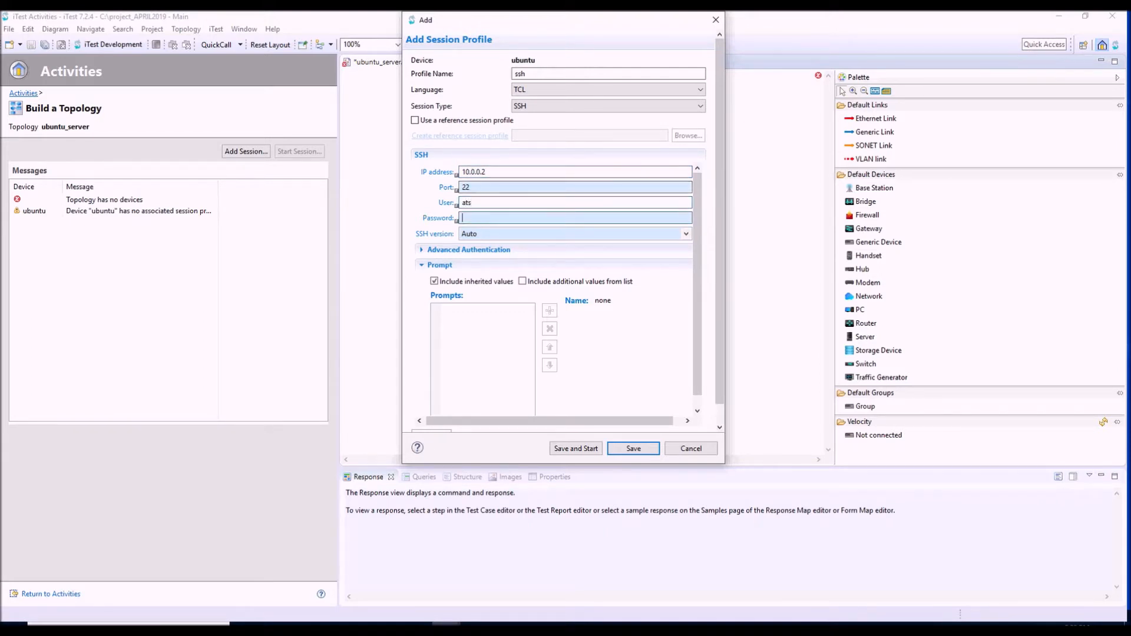
text(***)
click(575, 449)
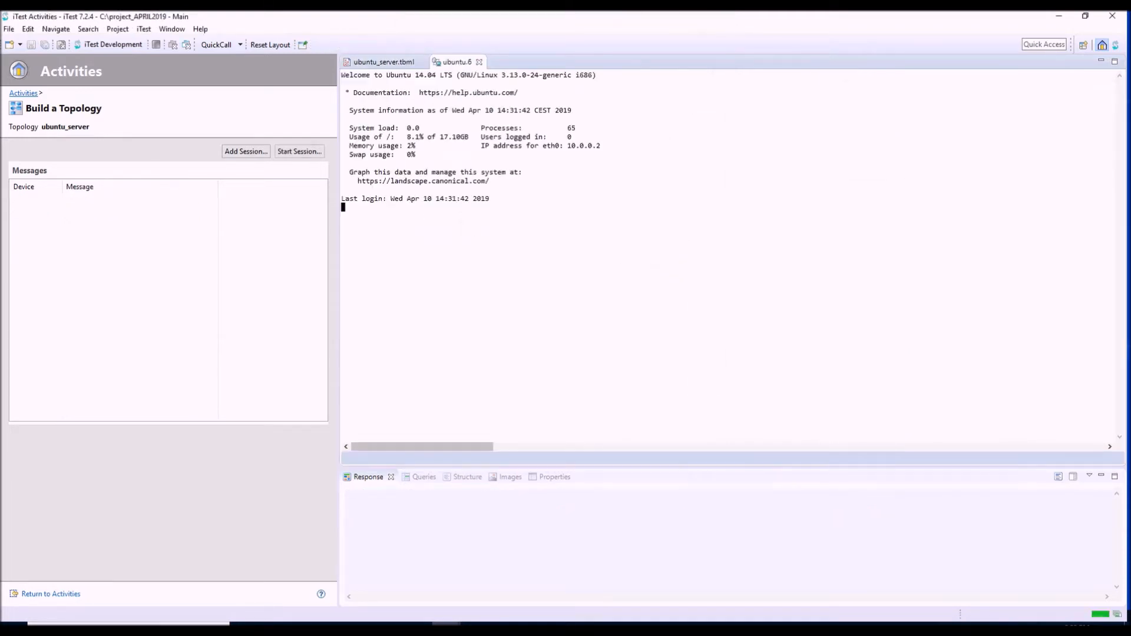
Become root in the SSH session with su and the root password, and list the network interfaces with ip a l.
key(Return)
key(Return)
text(su)
key(Return)
key(Return)
key(Return)
text(ip a l)
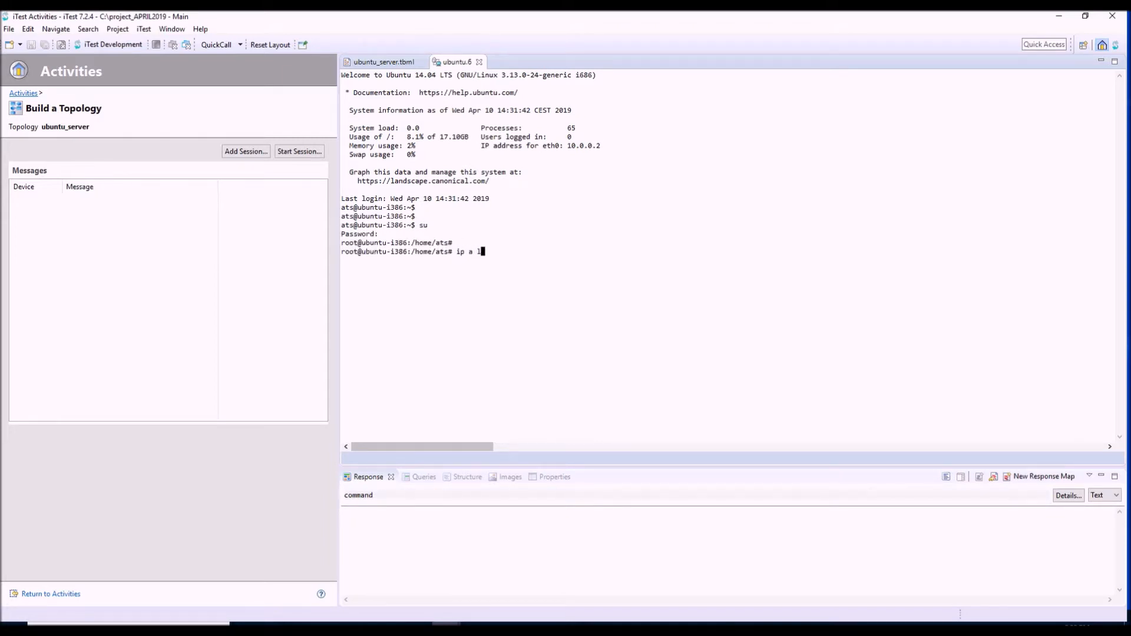
key(Return)
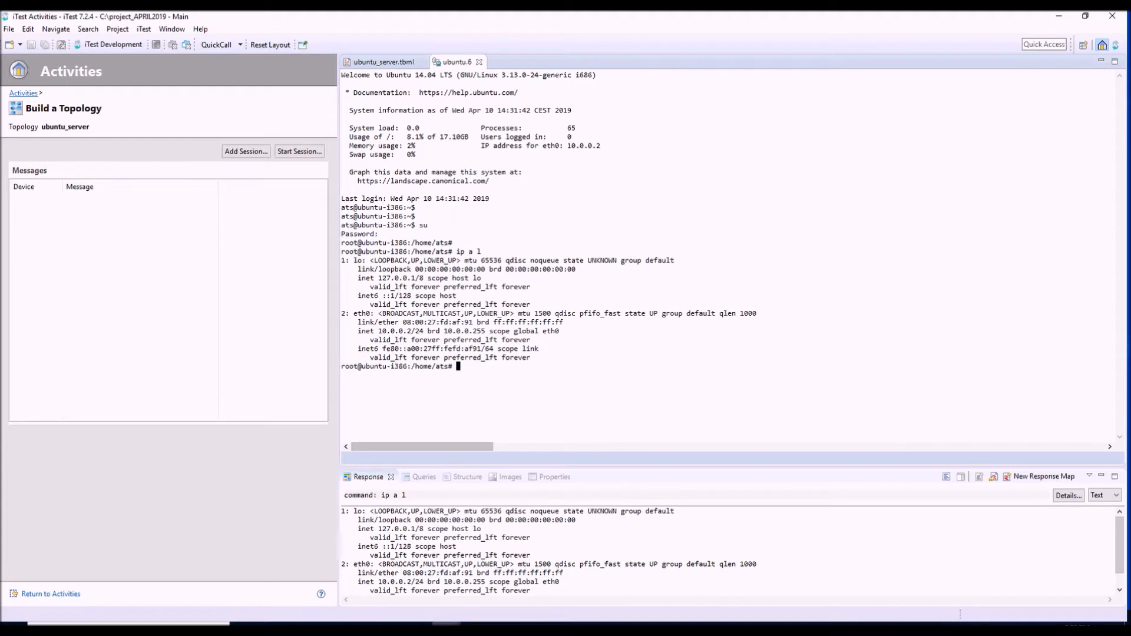
Close the ubuntu terminal session and add all the captured command prompts to its session profile.
click(479, 62)
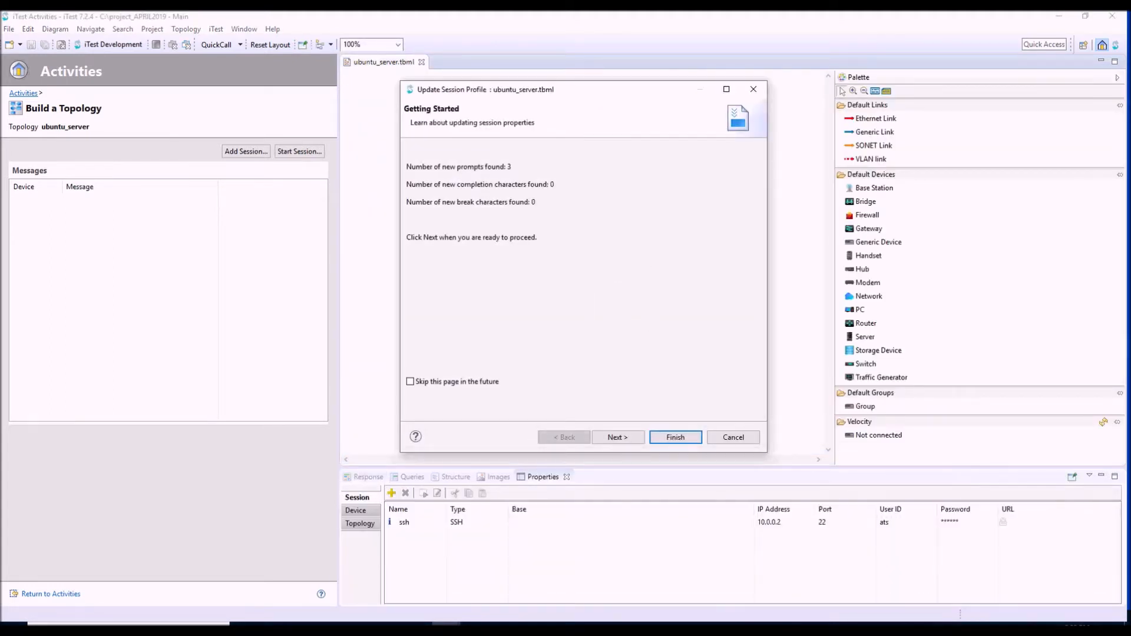
click(618, 437)
click(618, 437)
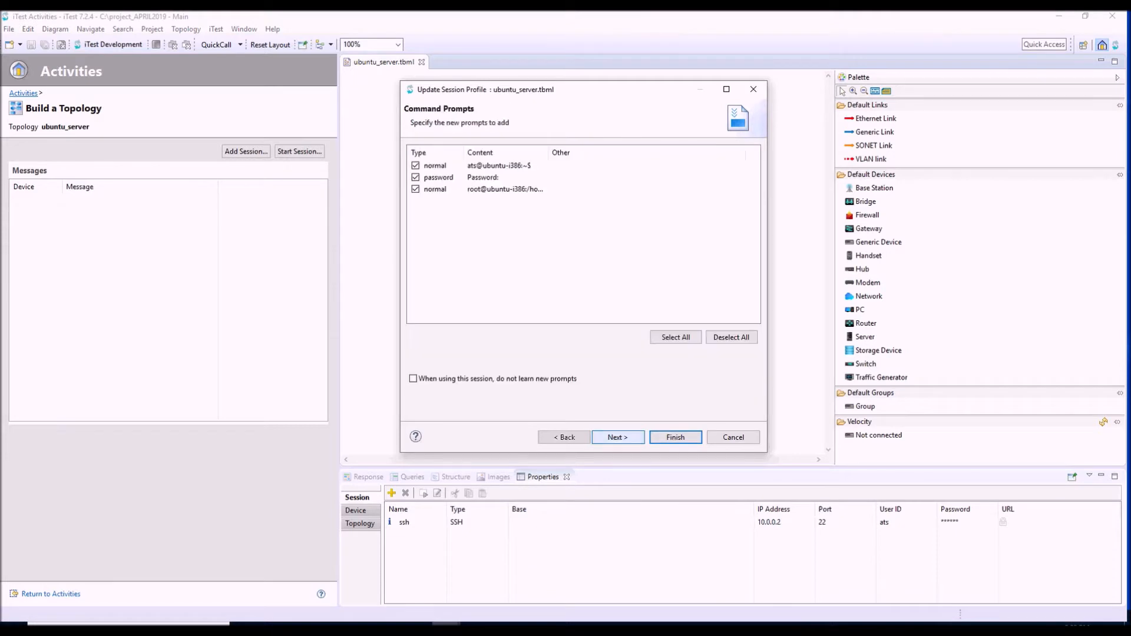
drag(548, 152, 616, 152)
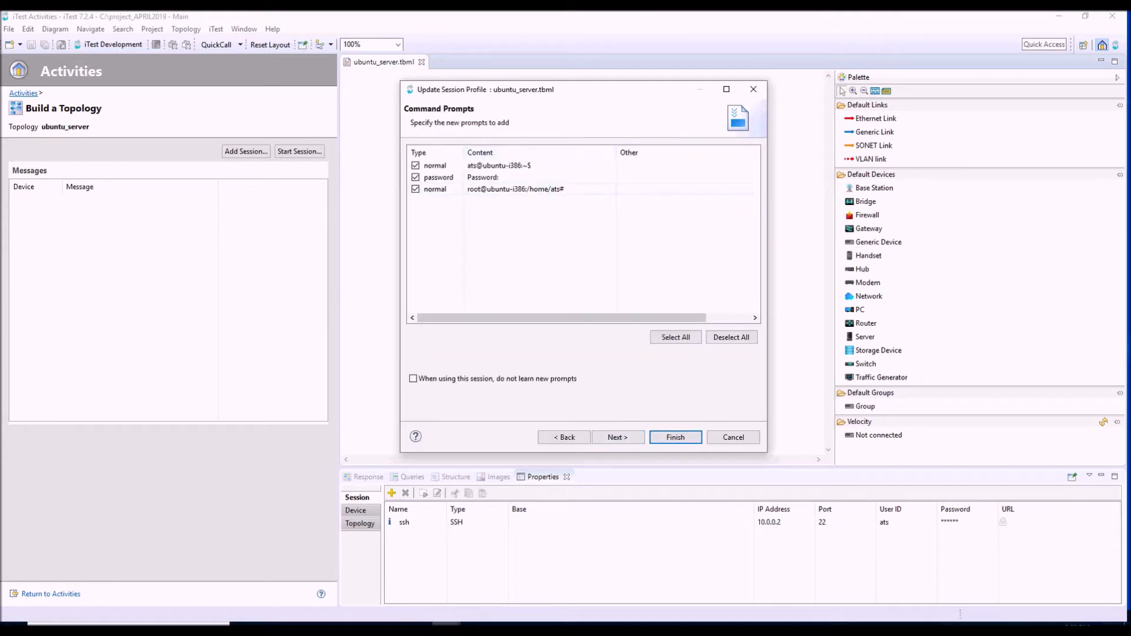
click(618, 437)
click(676, 437)
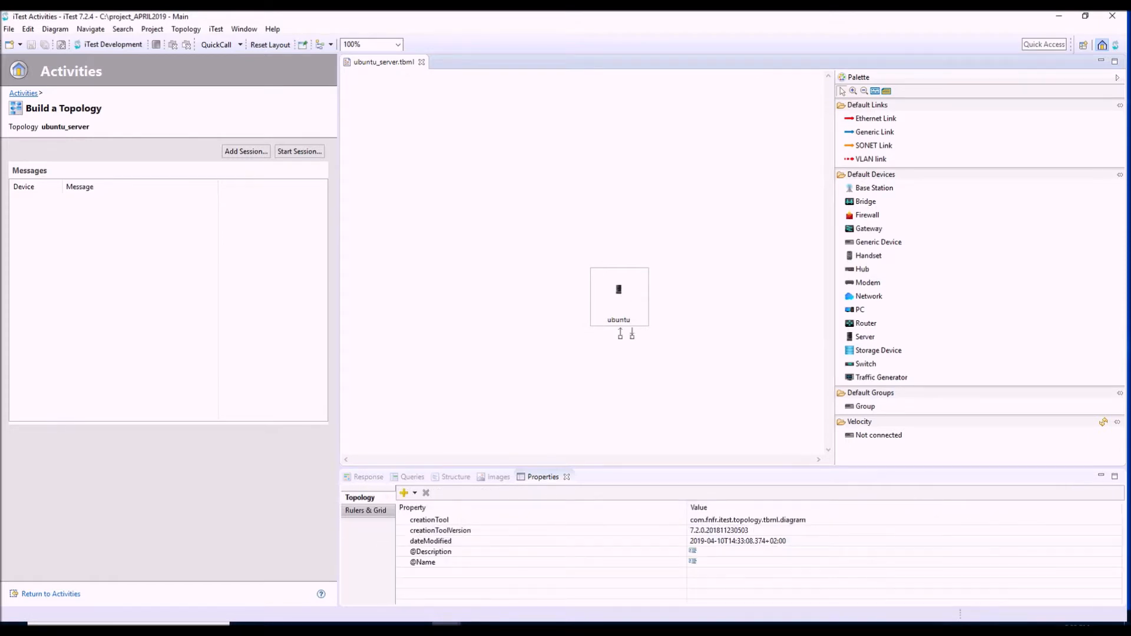
Edit the ubuntu device's ssh session profile, setting prompt1's content to *$ and its content type to Wildcard.
click(625, 310)
right_click(628, 307)
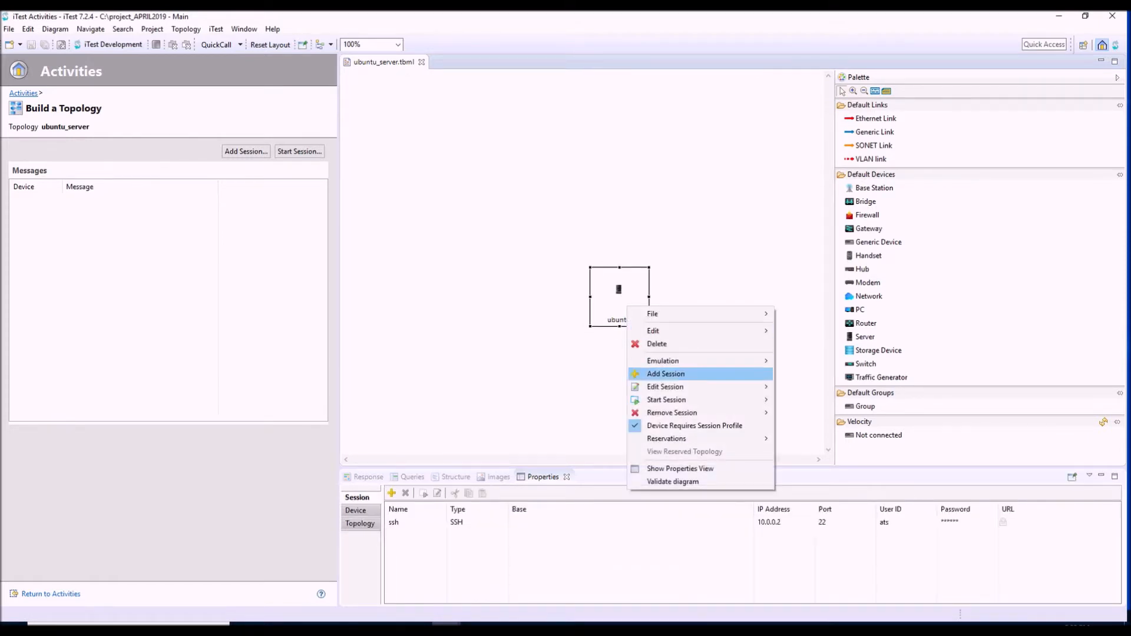
mouse_move(665, 387)
click(797, 386)
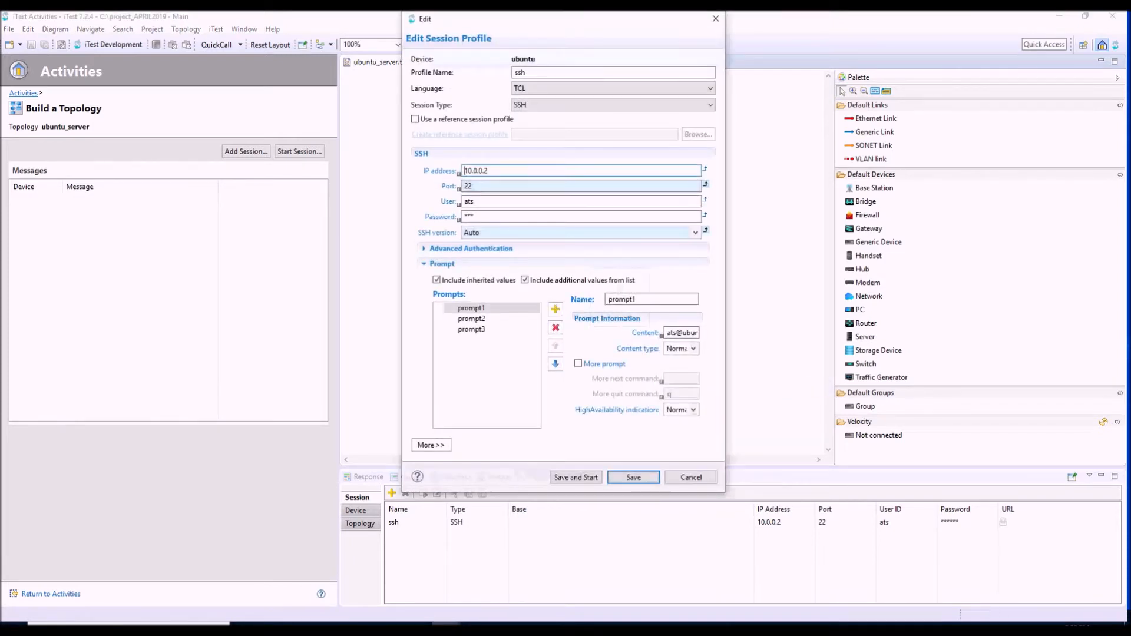
drag(725, 277, 892, 277)
drag(750, 332, 811, 333)
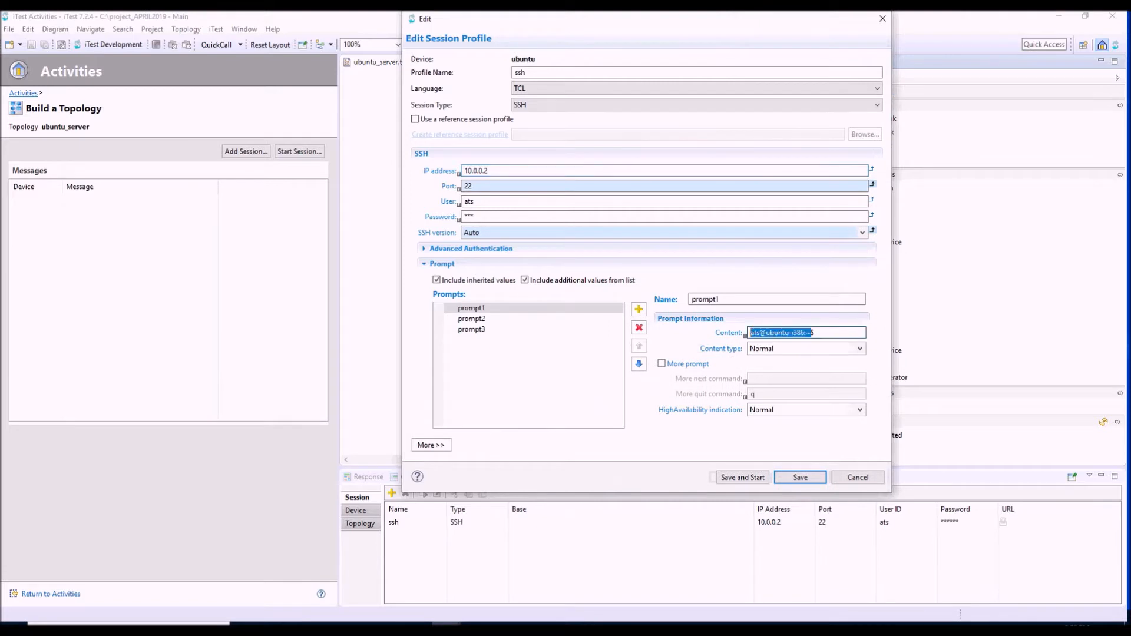
text(*)
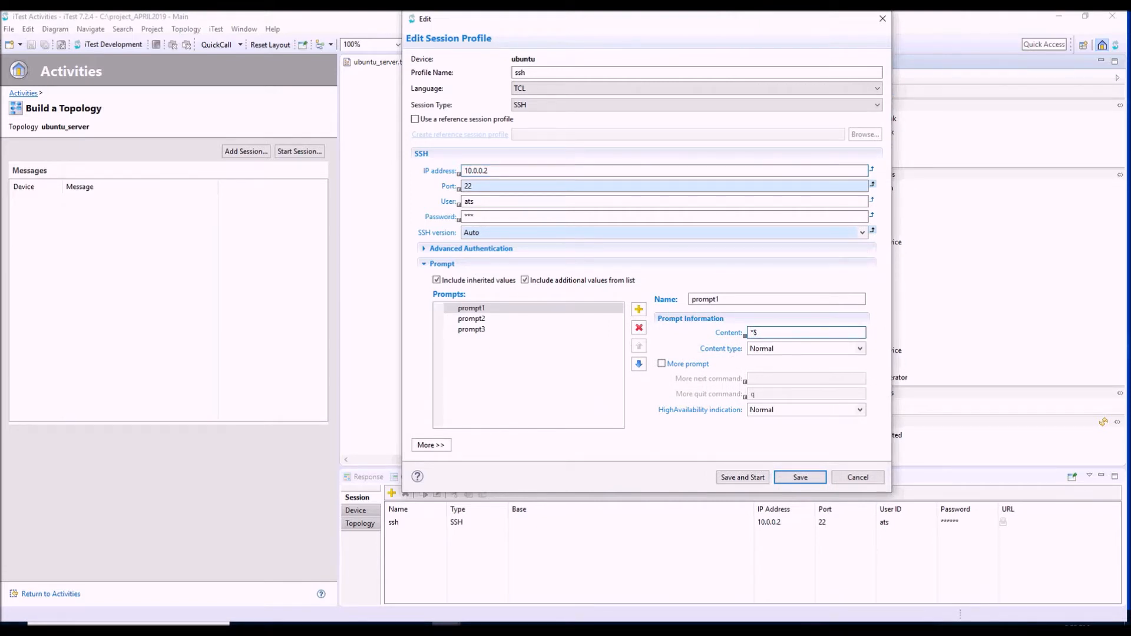
click(860, 349)
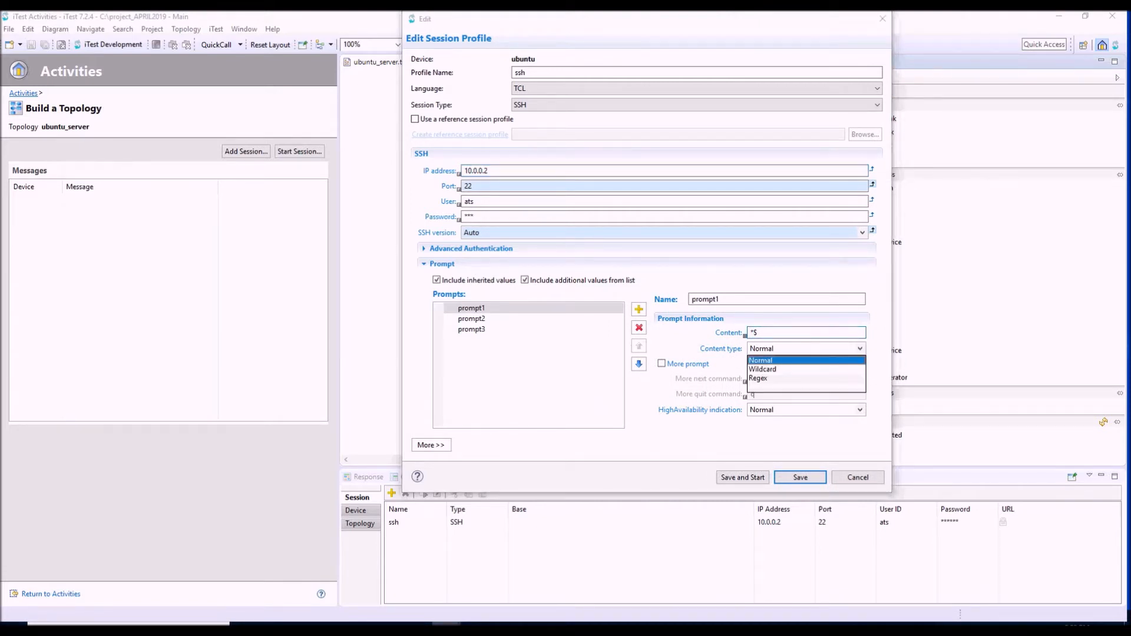
click(762, 370)
Set prompt3's content to *# with content type Wildcard, and save the ssh profile and start its session.
click(471, 319)
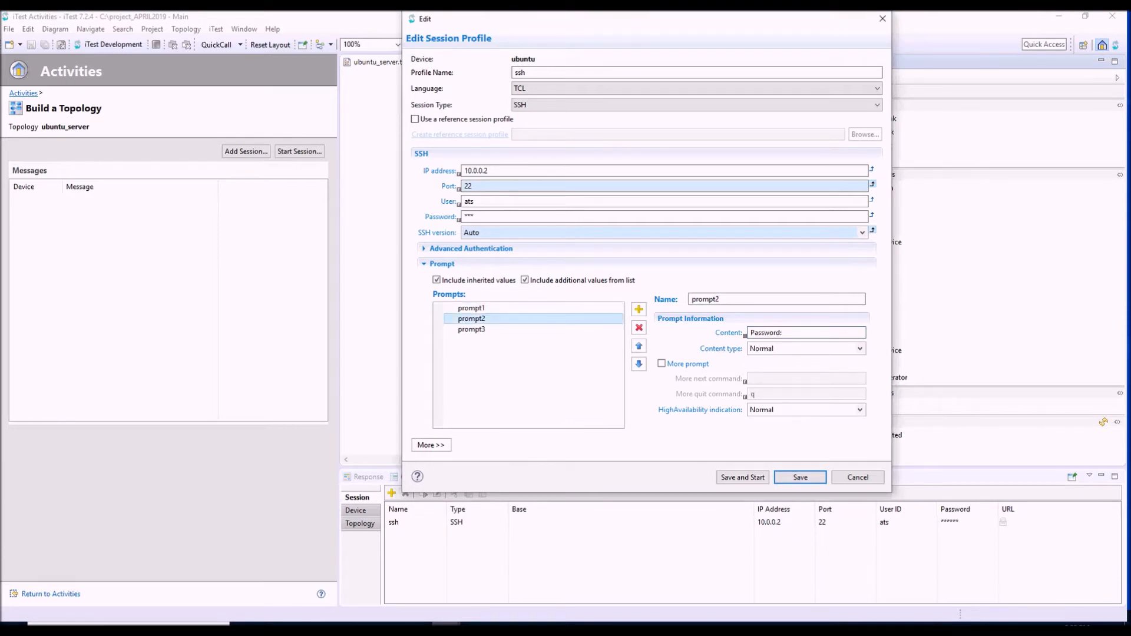
click(472, 329)
click(840, 333)
drag(840, 333, 751, 333)
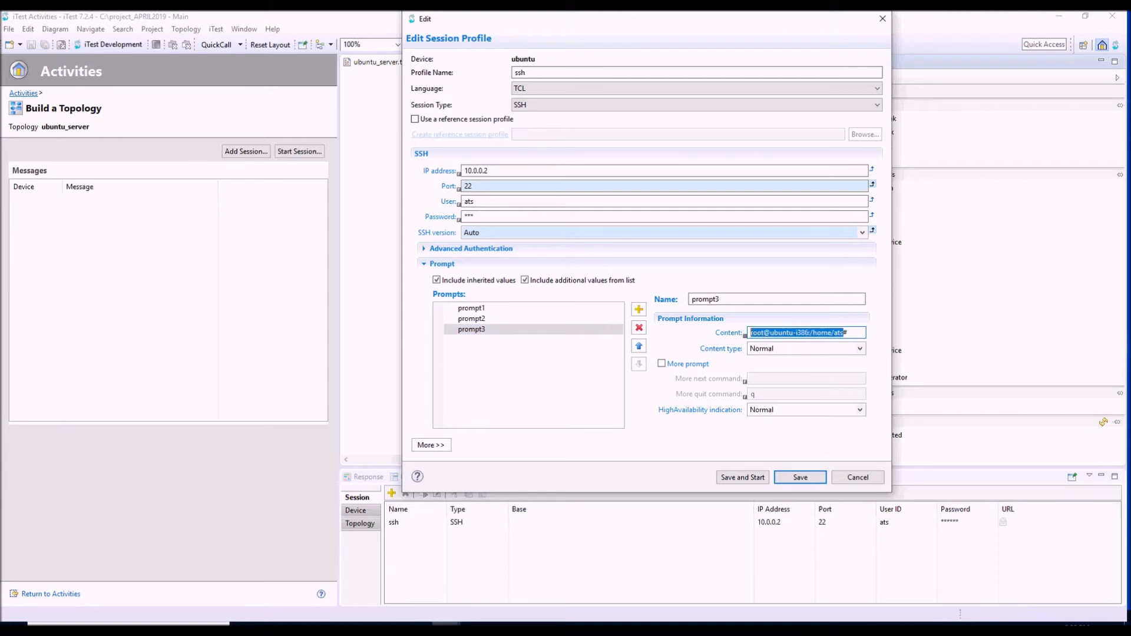
text(*)
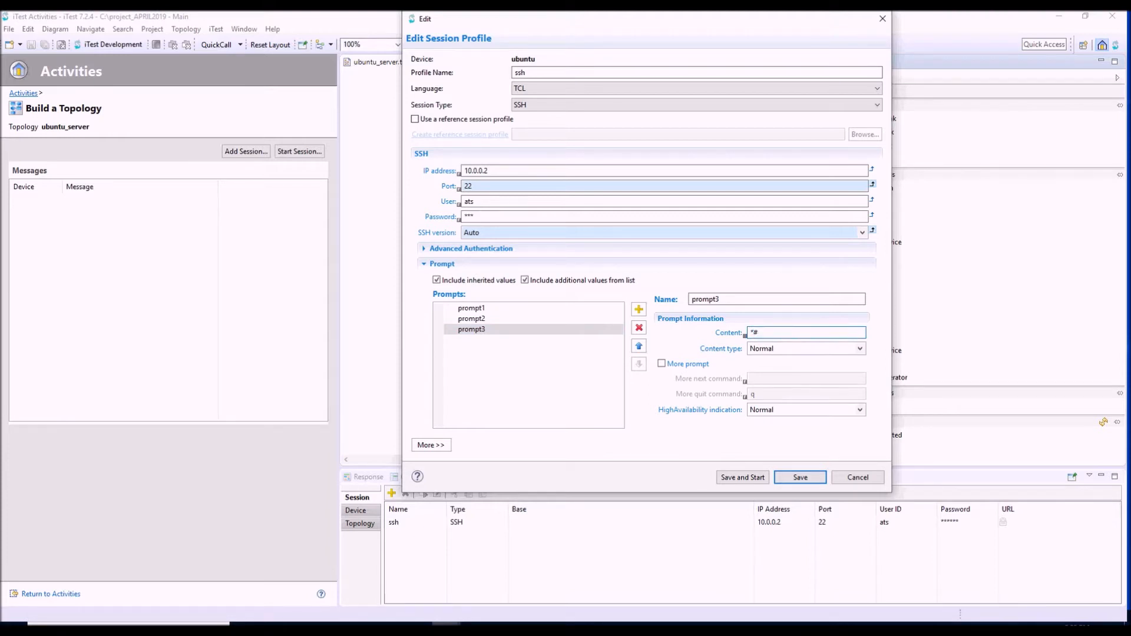
click(860, 349)
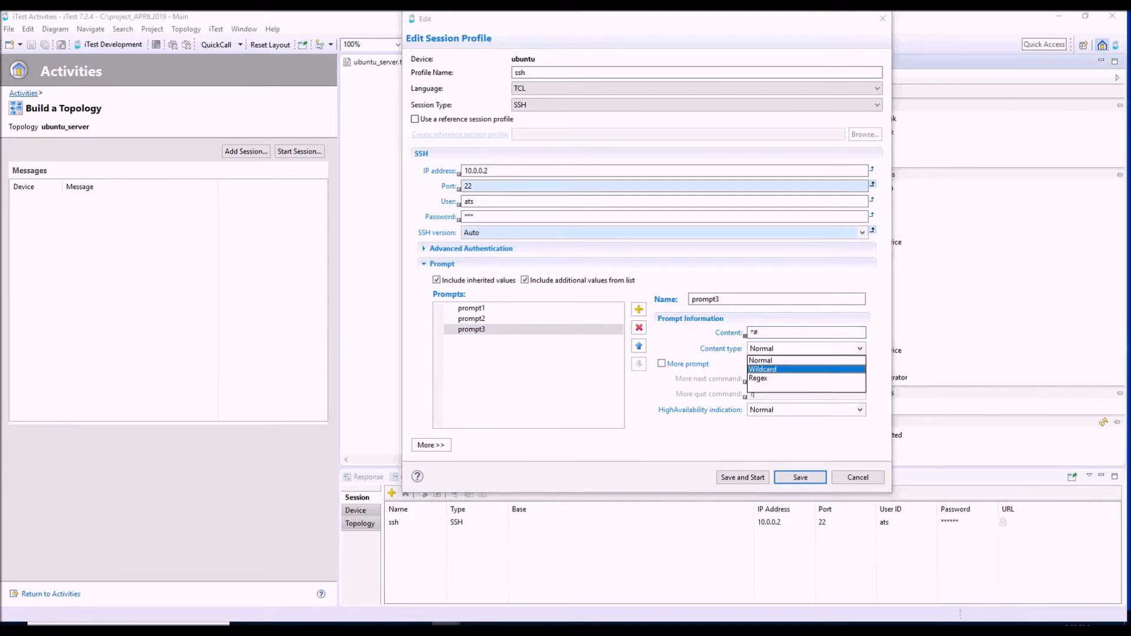
click(777, 369)
click(742, 477)
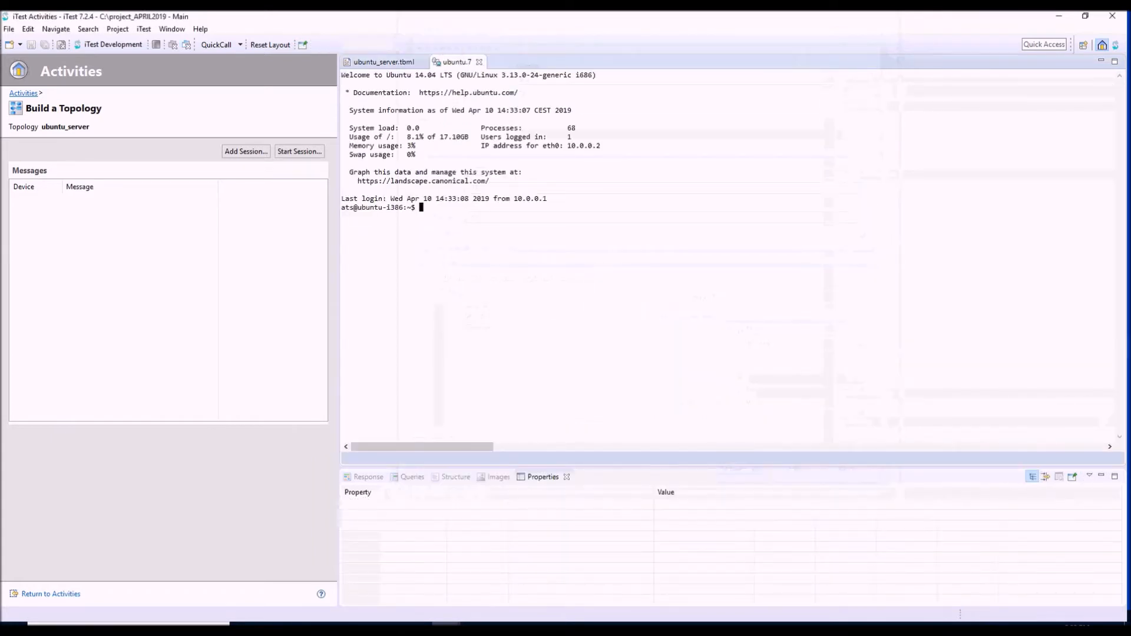
Test the prompts by becoming root with su and the root password and running ip a l, and close the ubuntu session.
key(Return)
text(su)
key(Return)
key(Return)
text(ip a l)
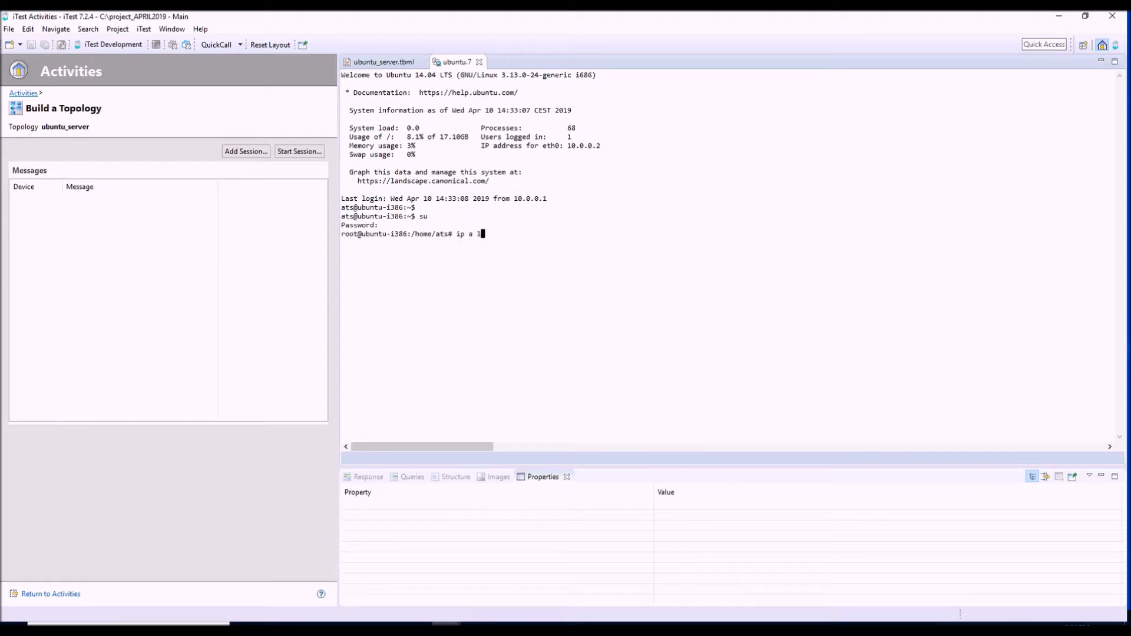
key(Return)
key(Return)
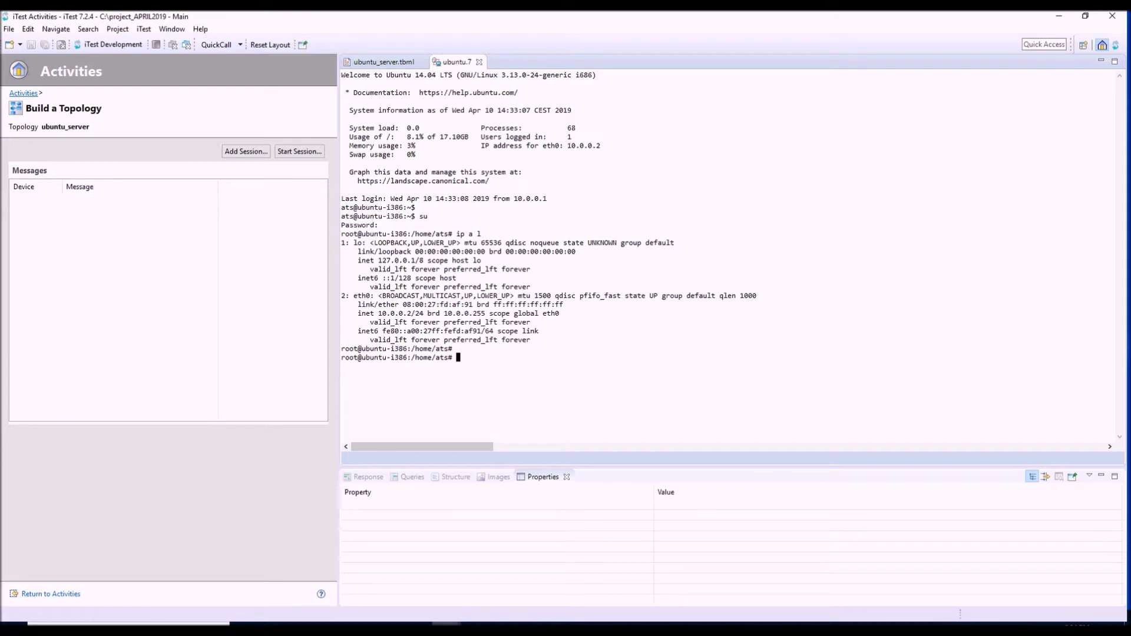
click(479, 62)
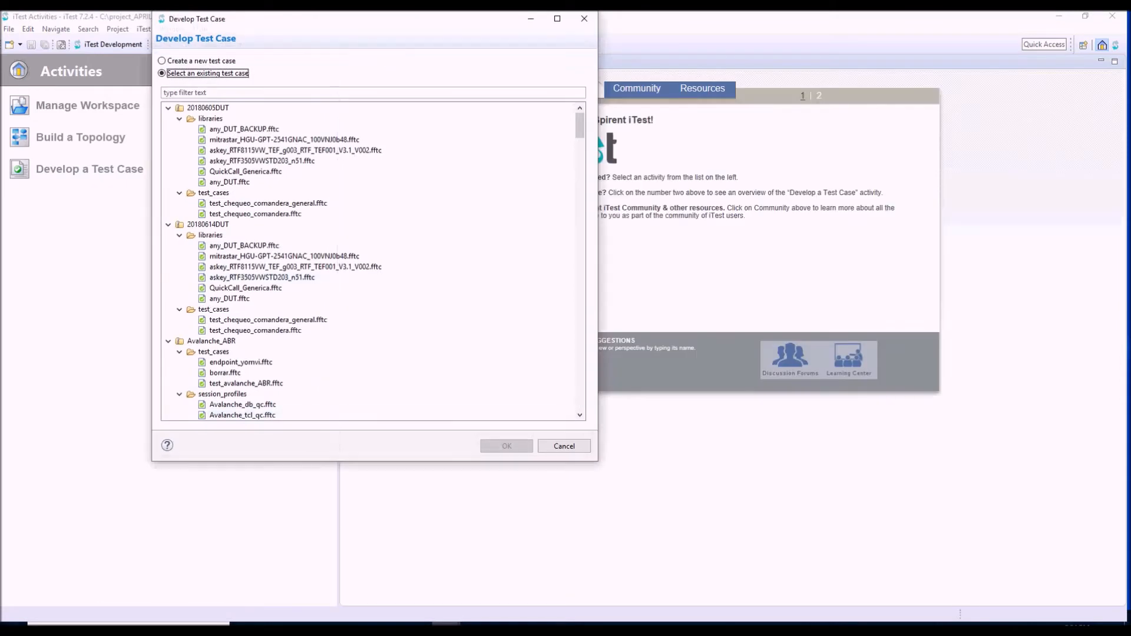
Create a new test case named ubuntu_server in my_project's test_cases folder, associated with the ubuntu_server.tbml topology.
click(168, 108)
click(163, 61)
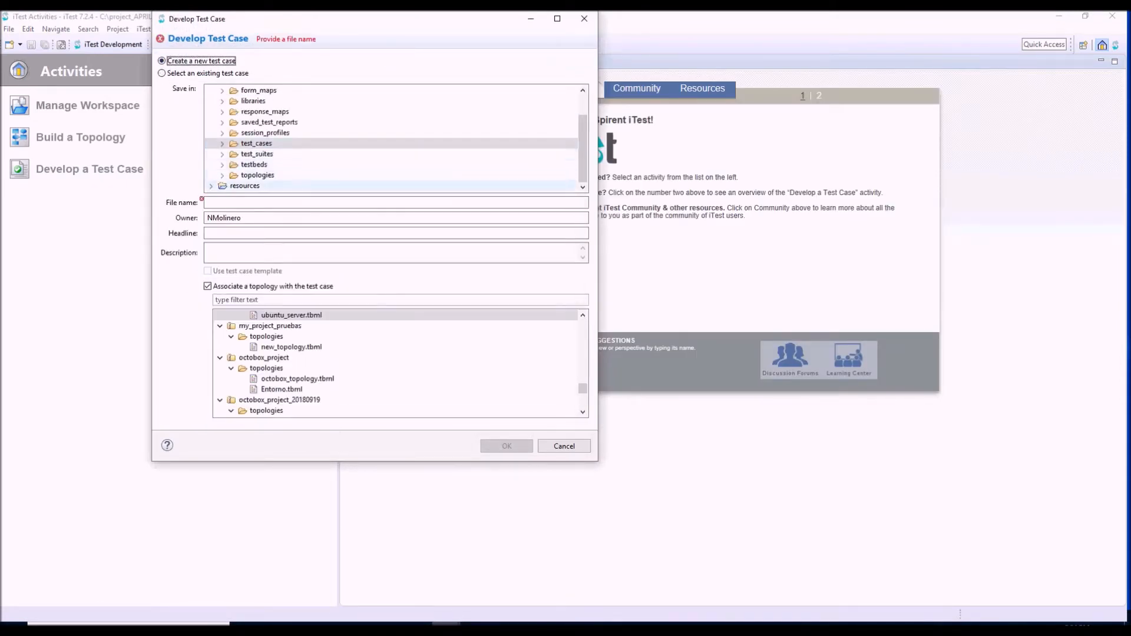
scroll(391, 165, up, 1)
scroll(391, 166, down, 1)
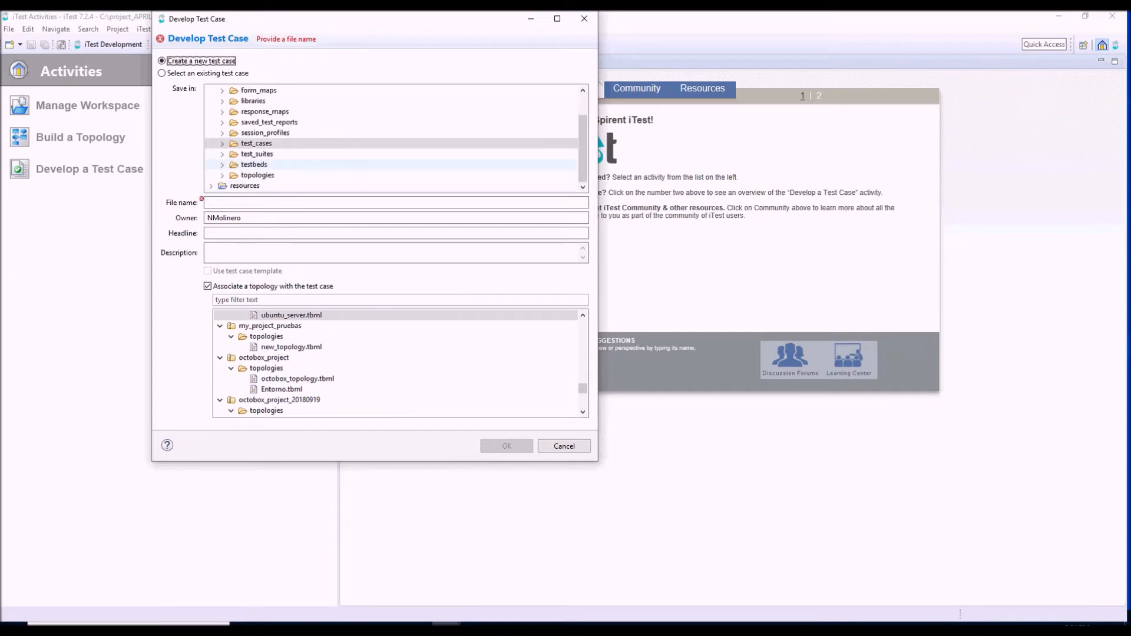
click(391, 203)
text(ubuntu_server)
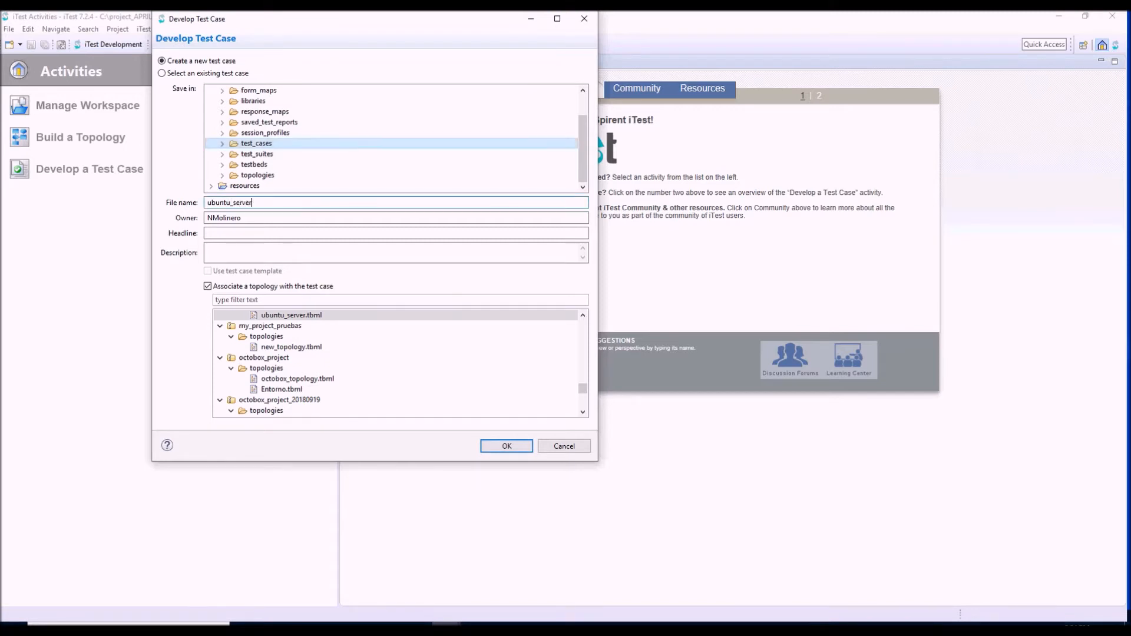
scroll(396, 316, up, 1)
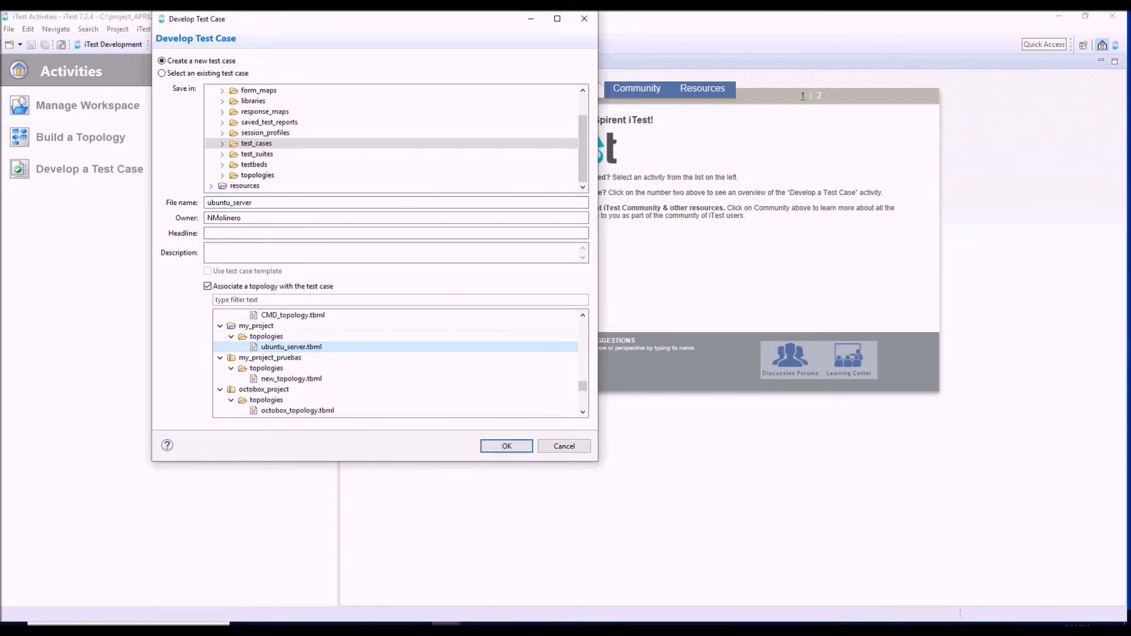
click(507, 446)
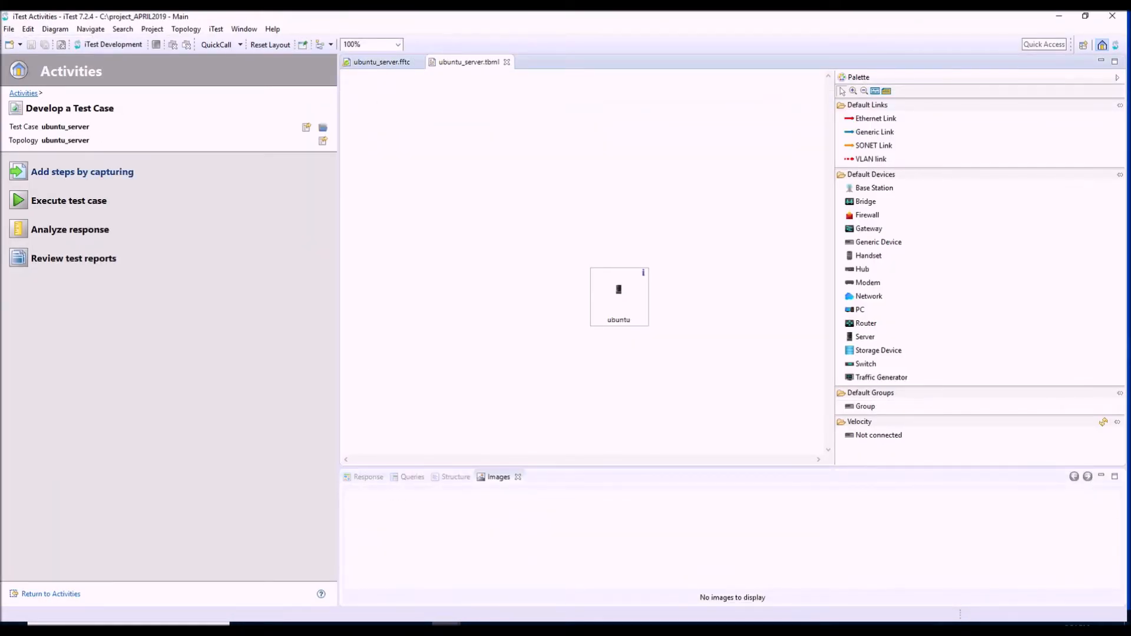
Start capturing steps for the test case using the ubuntu device's ssh session.
click(82, 171)
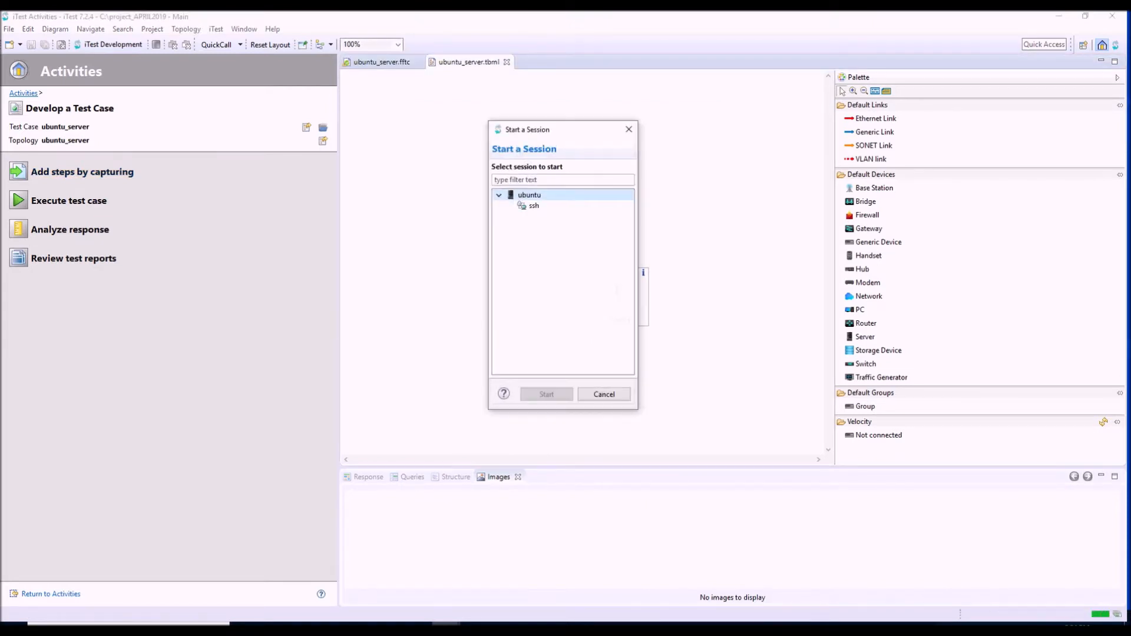
click(534, 205)
key(Return)
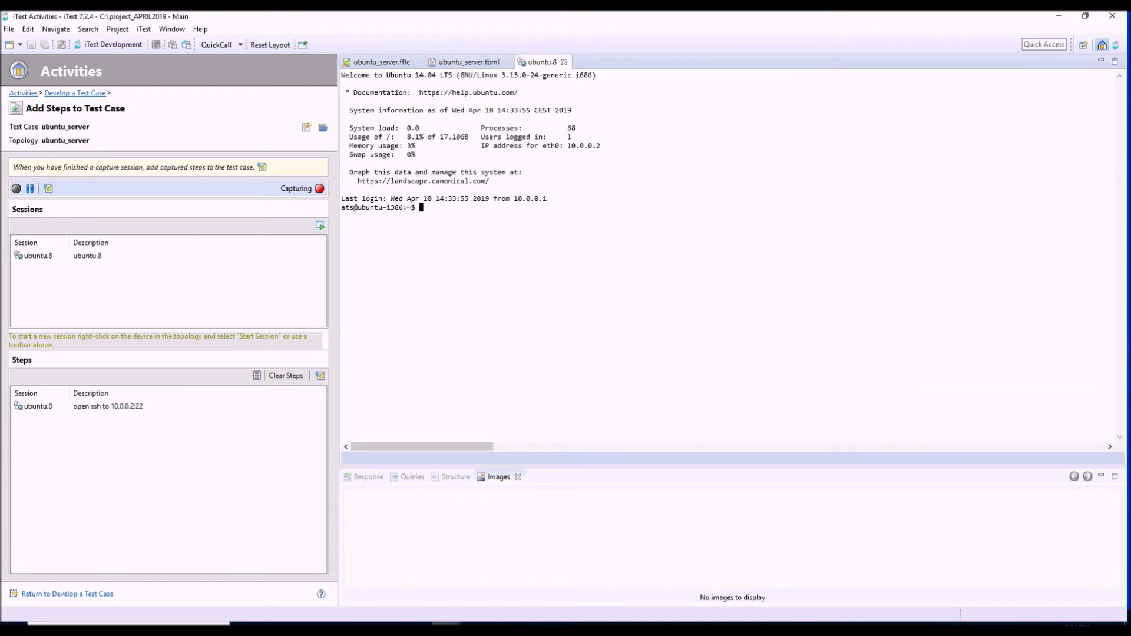
Capture an empty command, su with the root password, and ip a l in the ubuntu session.
key(Return)
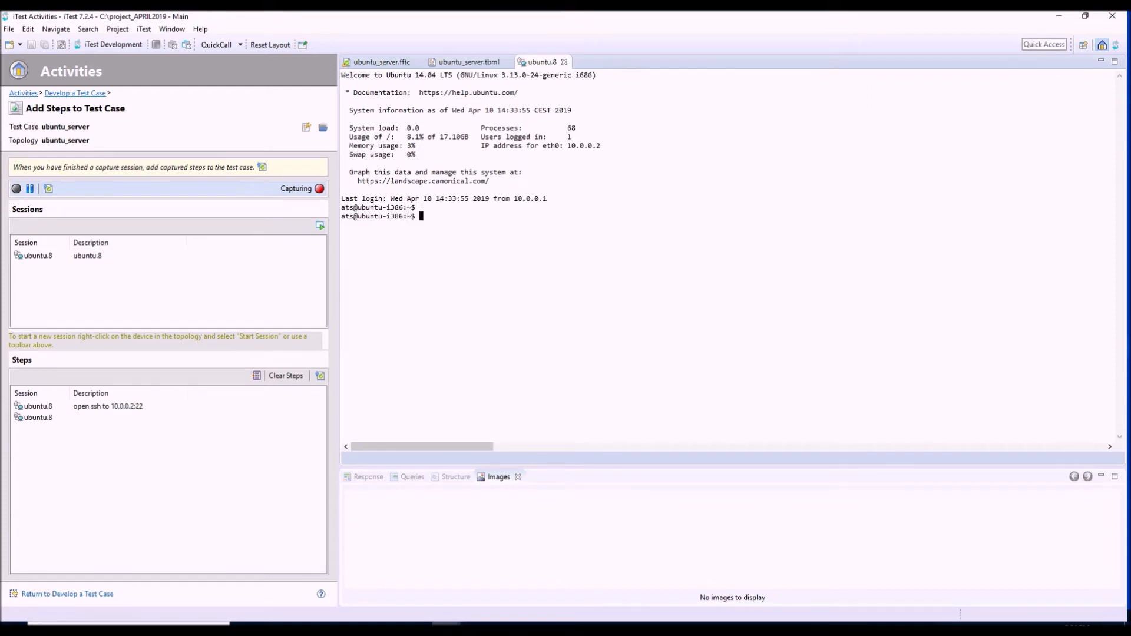
text(su)
key(Return)
key(Return)
text(ip a l)
key(Return)
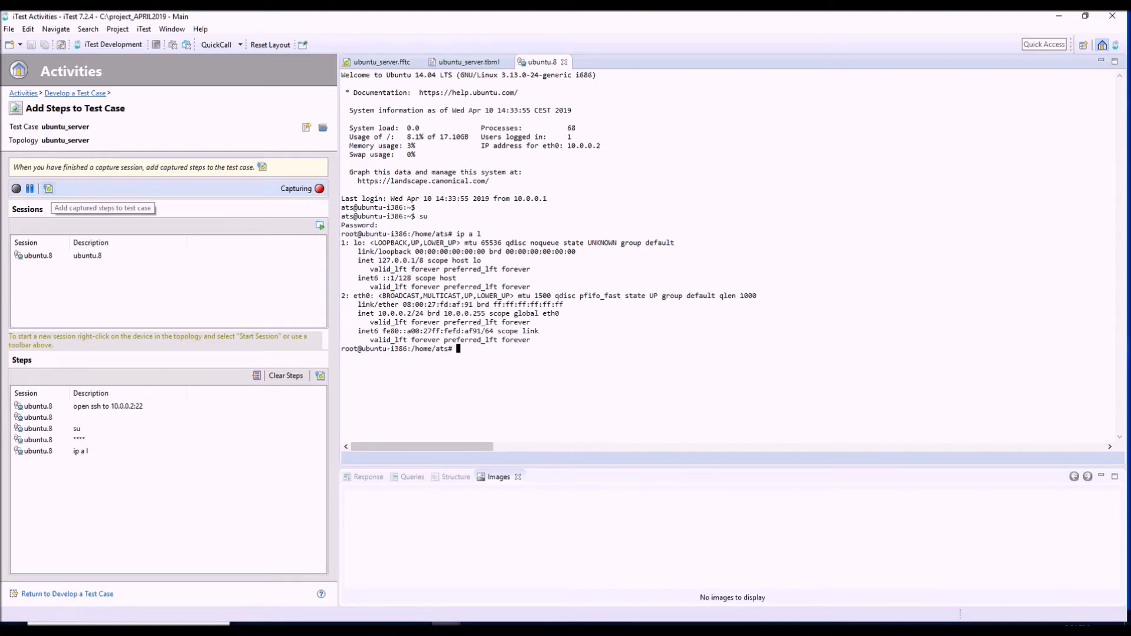
Pause the capture and add the captured steps to the ubuntu_server test case, closing the open sessions.
click(29, 189)
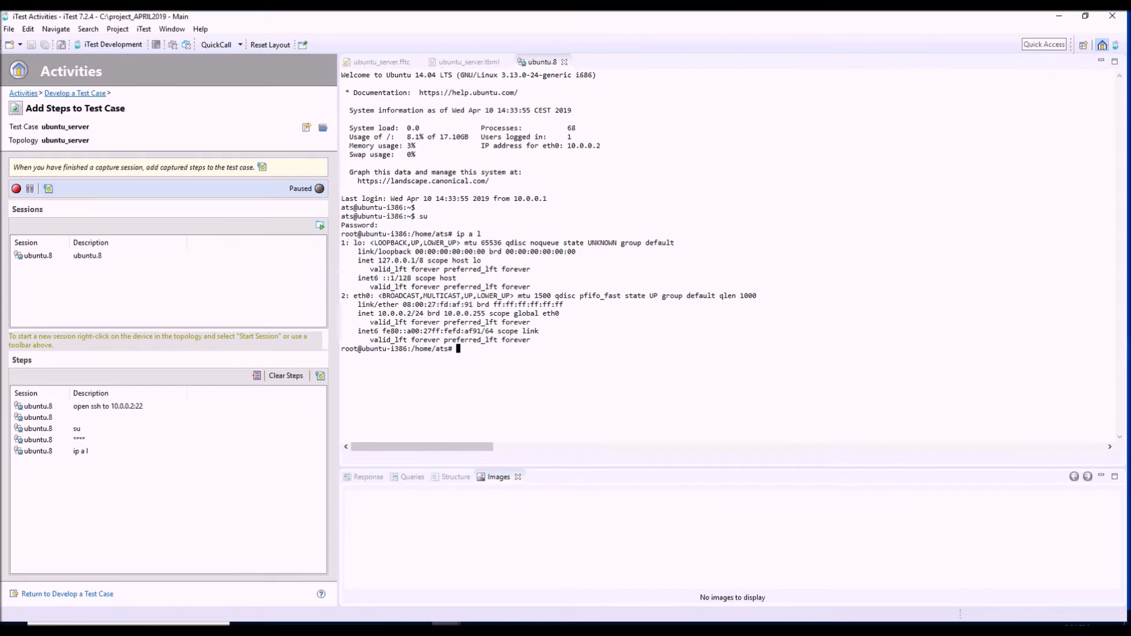
click(48, 188)
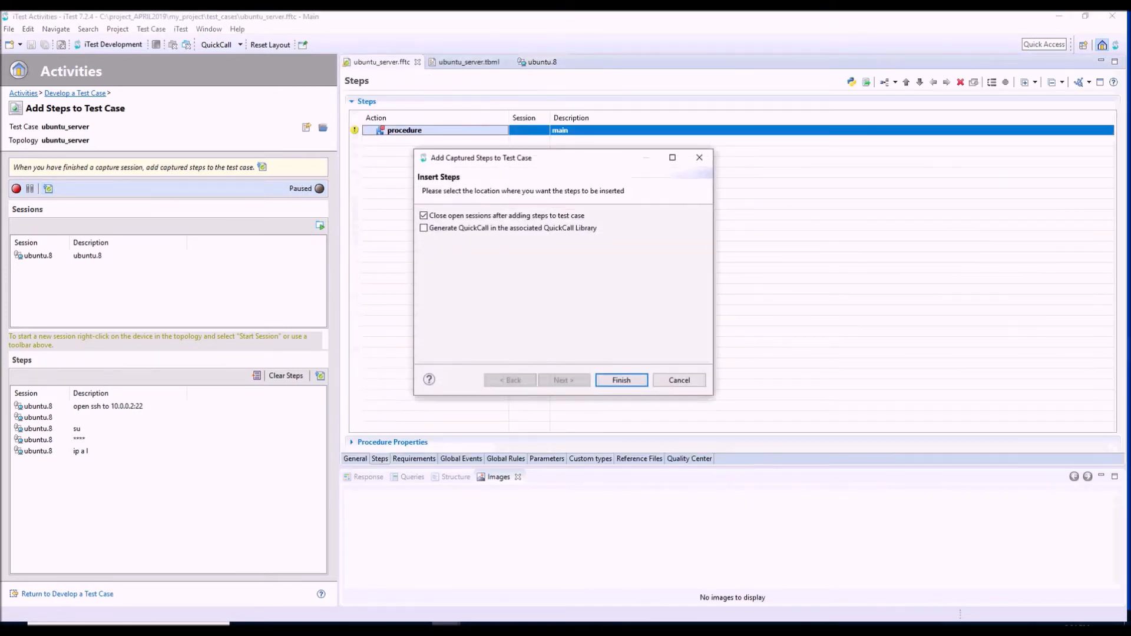
key(Return)
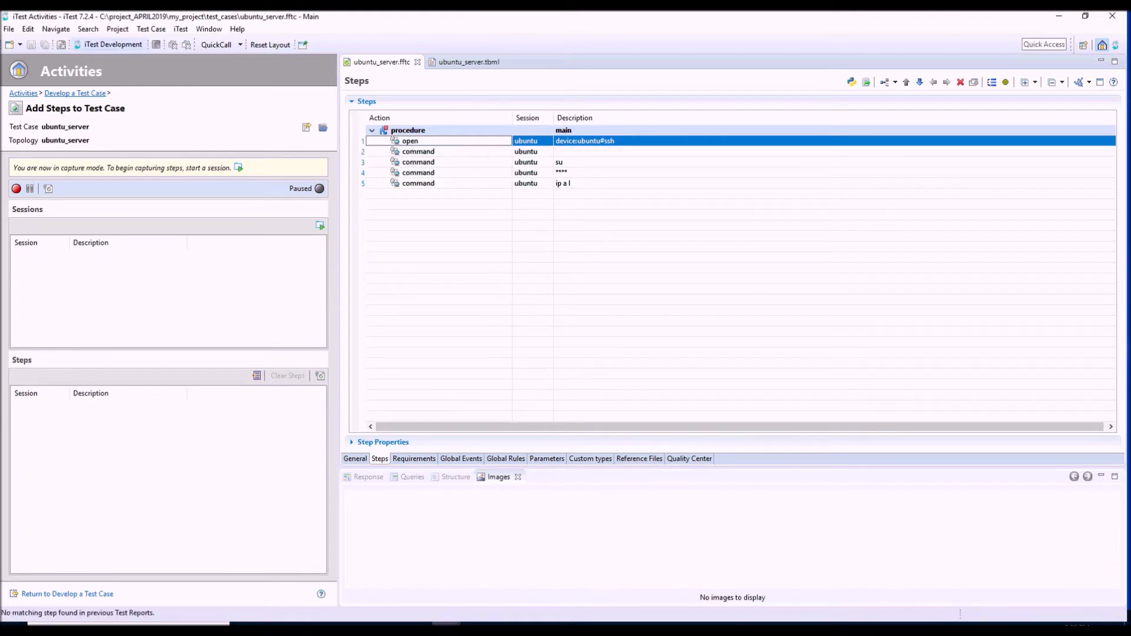
Execute the ubuntu_server test case from the iTest Development perspective and review the step responses in the test report.
click(112, 44)
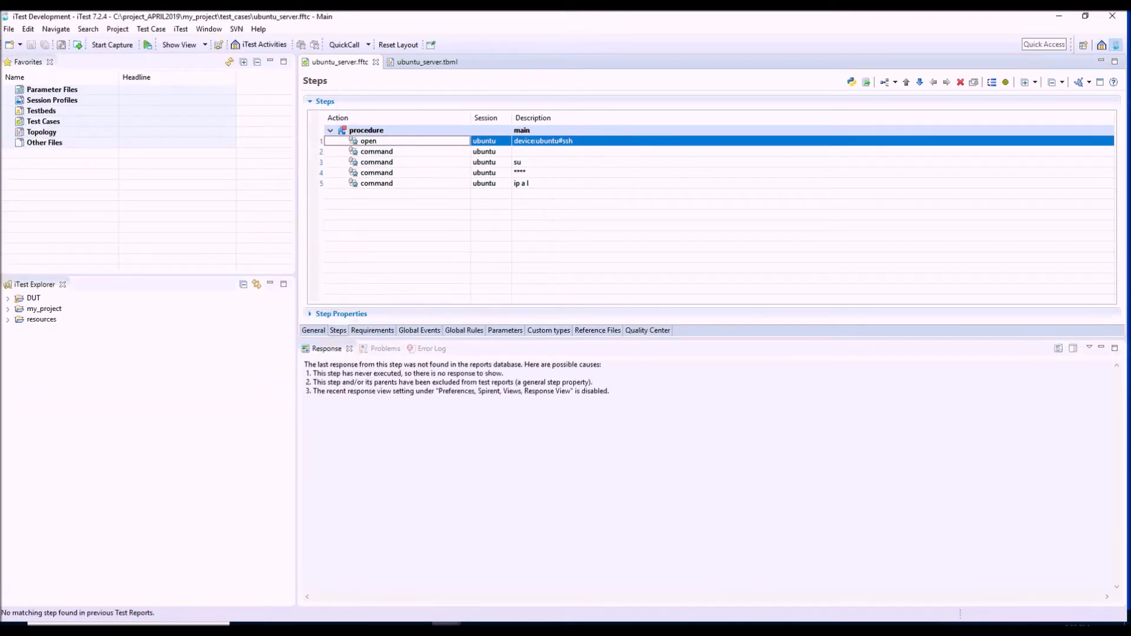
click(148, 45)
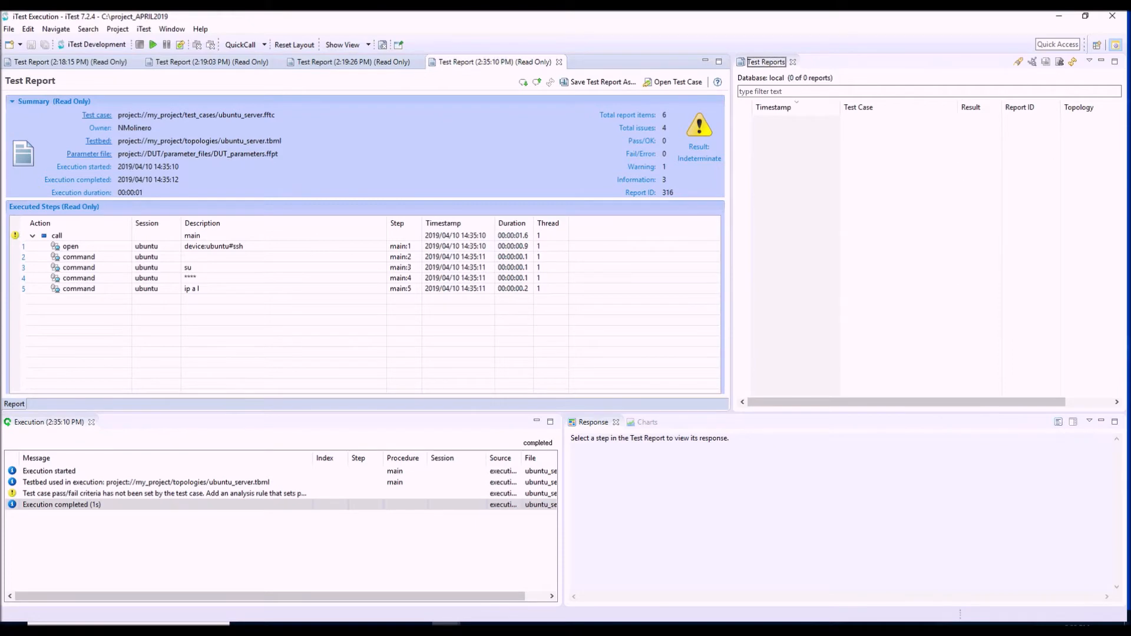
click(191, 289)
drag(760, 555, 632, 457)
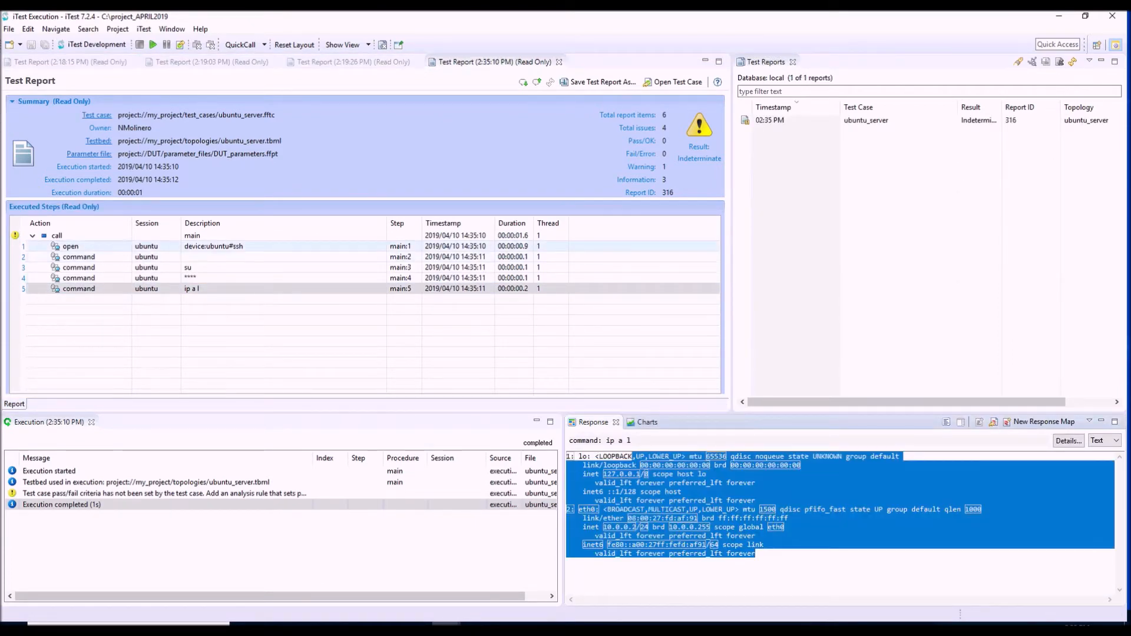
click(214, 246)
click(213, 257)
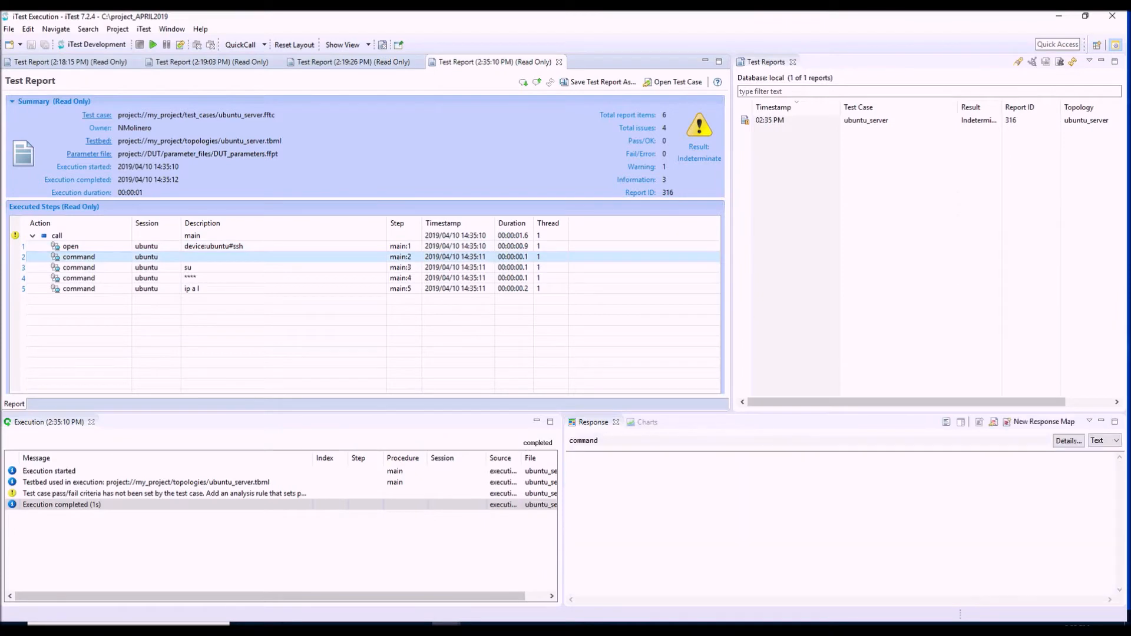
In the iTest Development window, start an analysis rule on the ip a l response that compares an extracted value to a specified value.
click(446, 628)
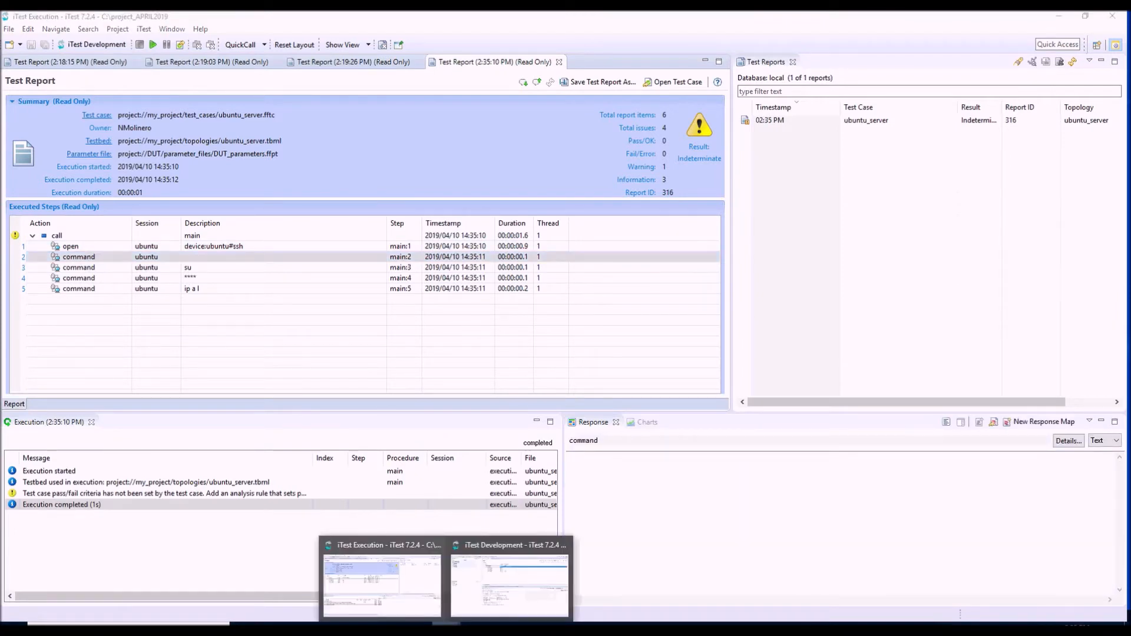
click(509, 584)
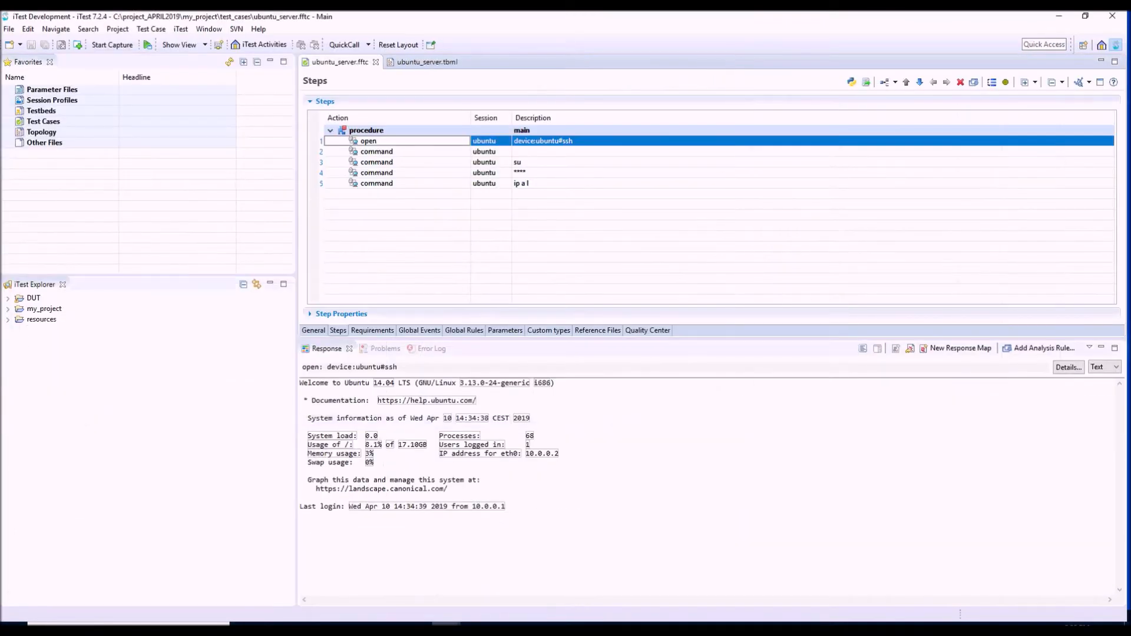
click(377, 183)
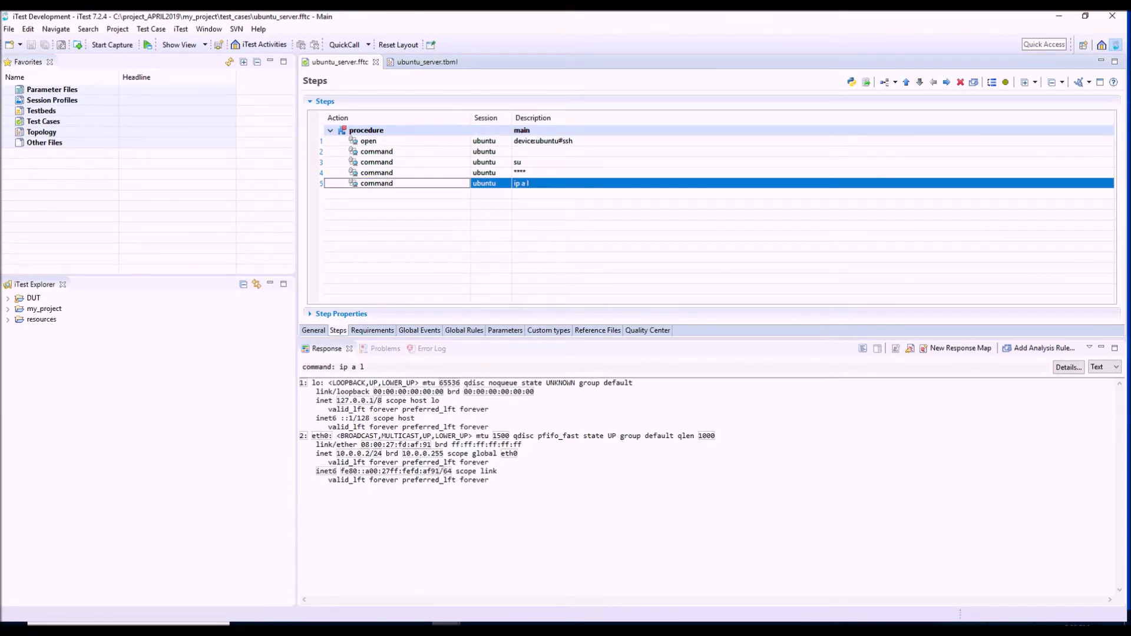
drag(514, 435, 493, 436)
click(490, 462)
click(1040, 348)
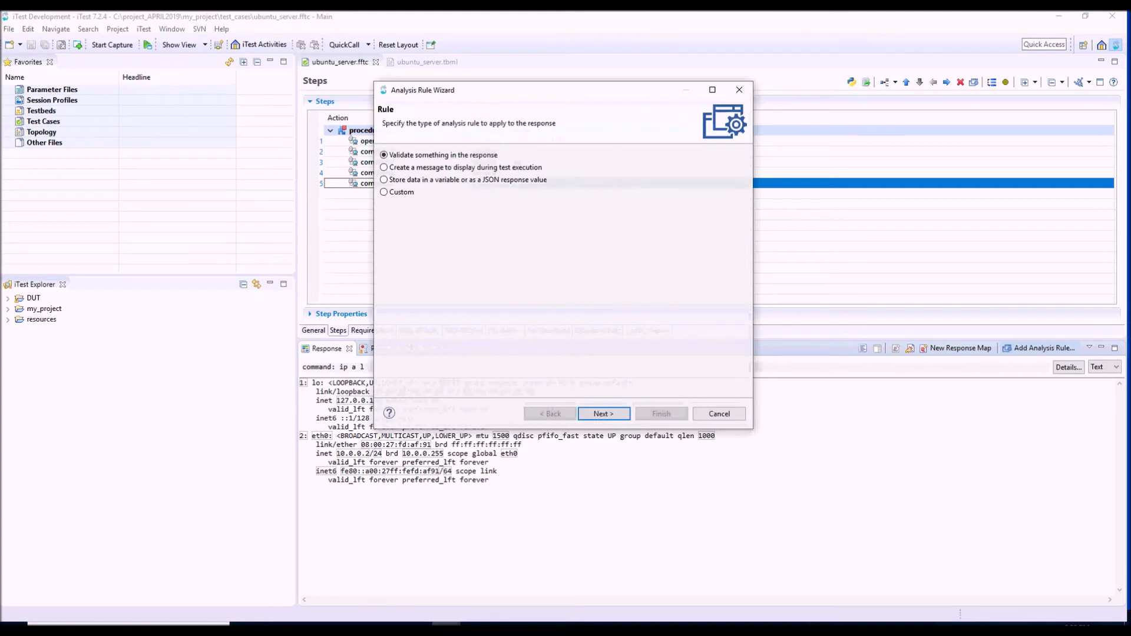
click(604, 414)
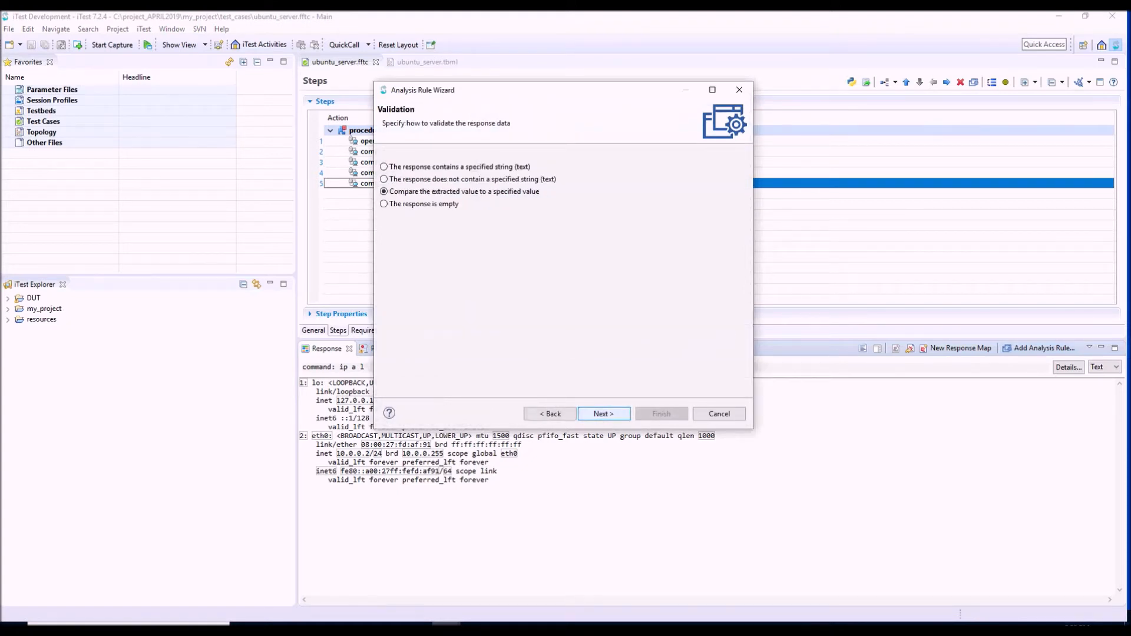
click(604, 413)
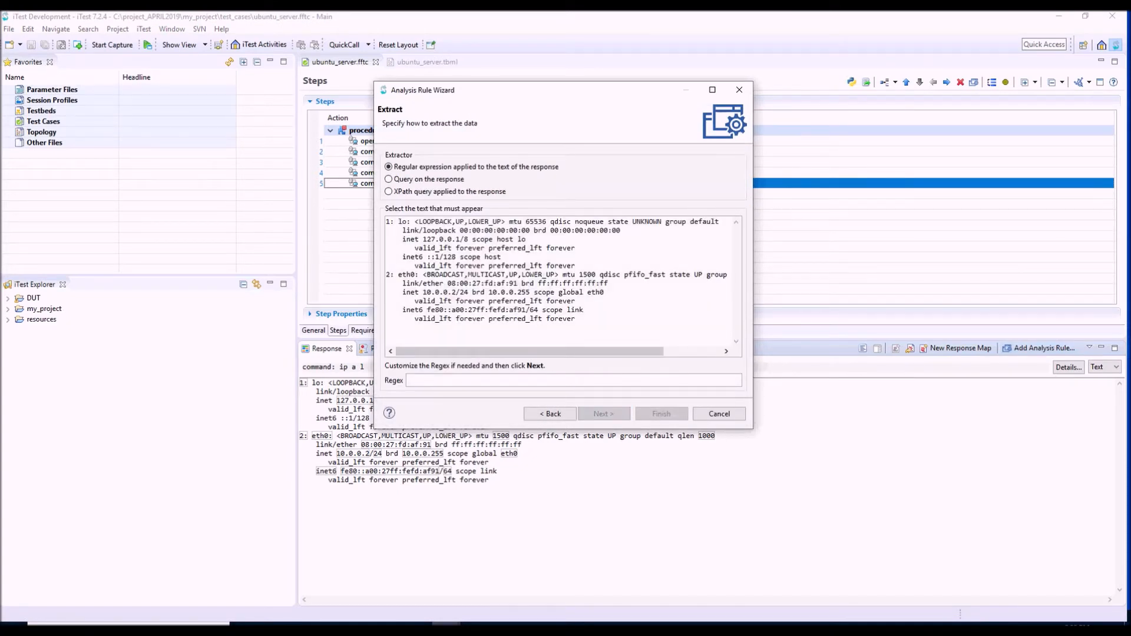
Extract the eth0 mtu value with a generated regex and finish the rule asserting it is numerically equal to 1500.
double_click(587, 274)
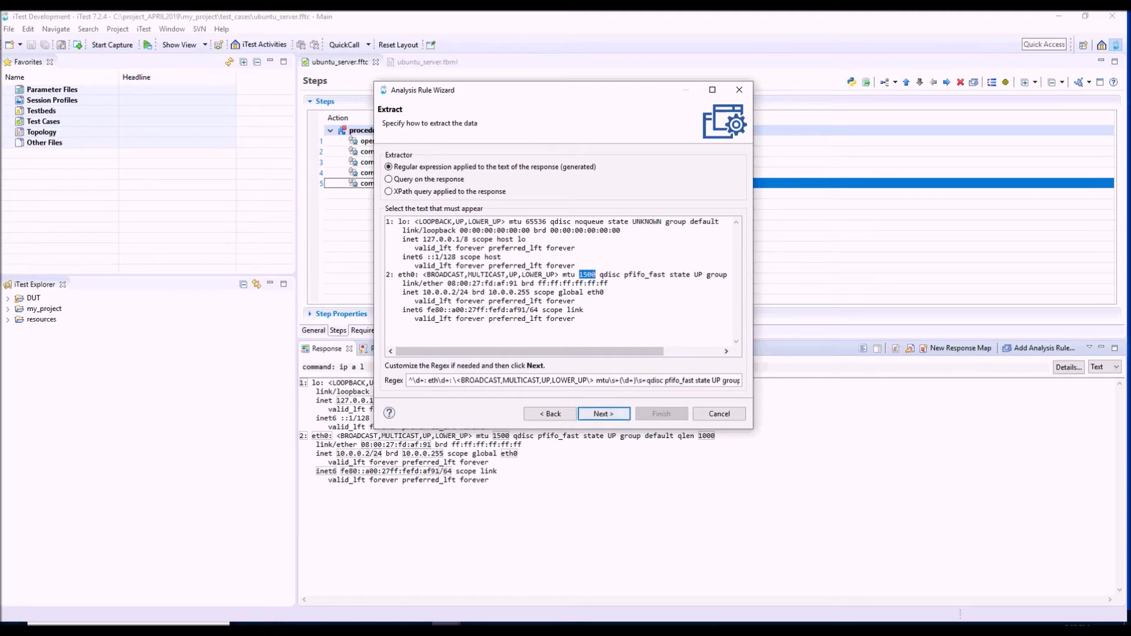
key(Return)
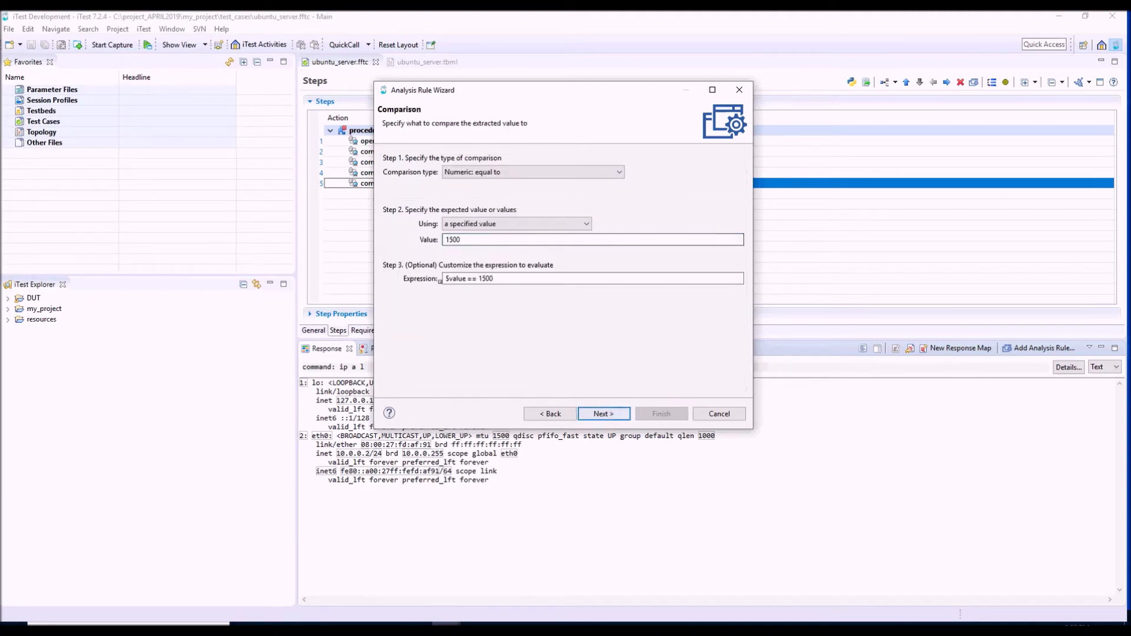
click(495, 279)
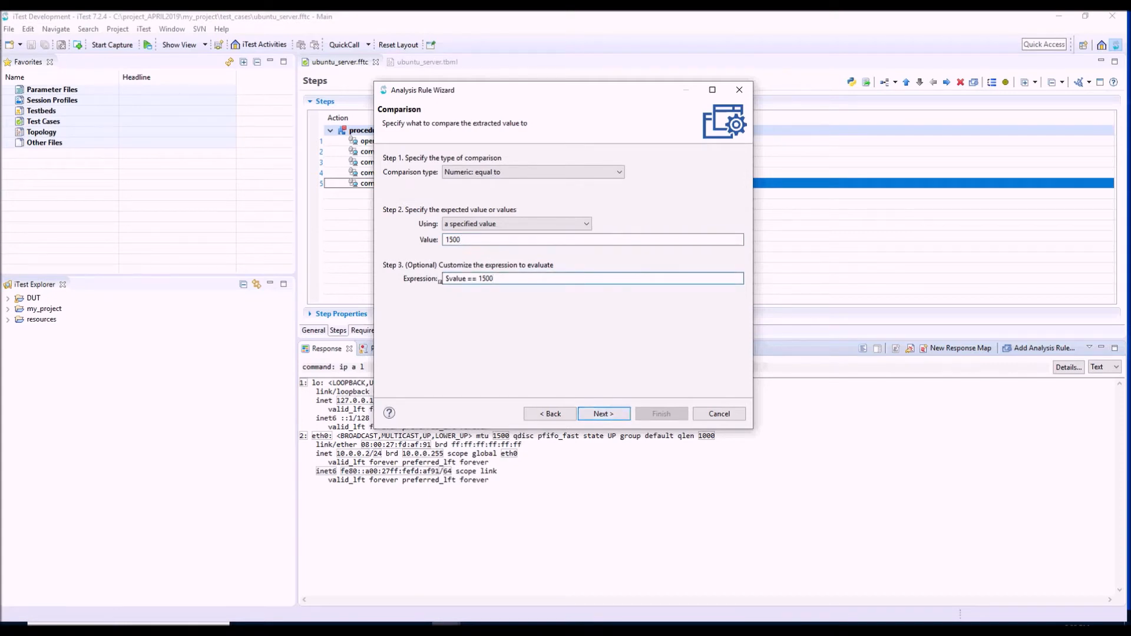
key(Return)
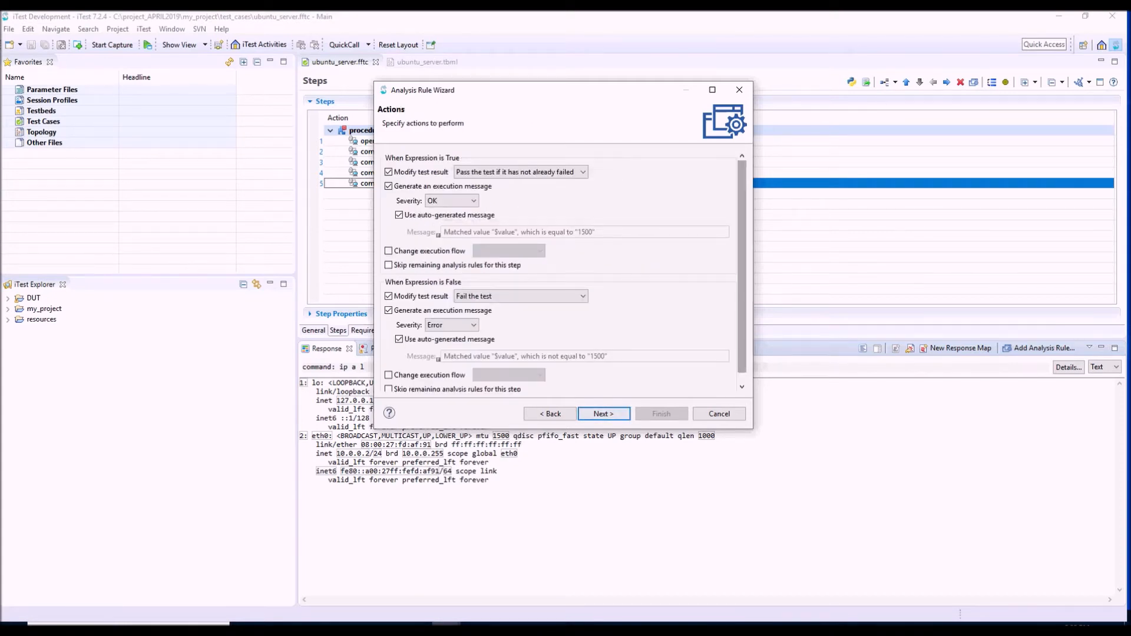
key(Return)
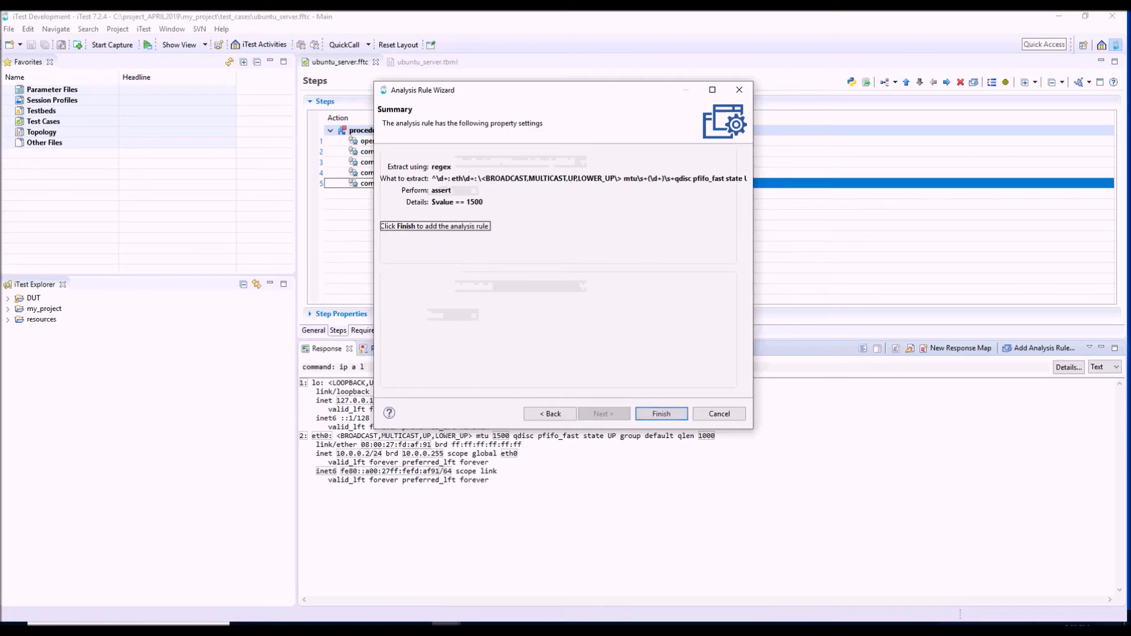
key(Return)
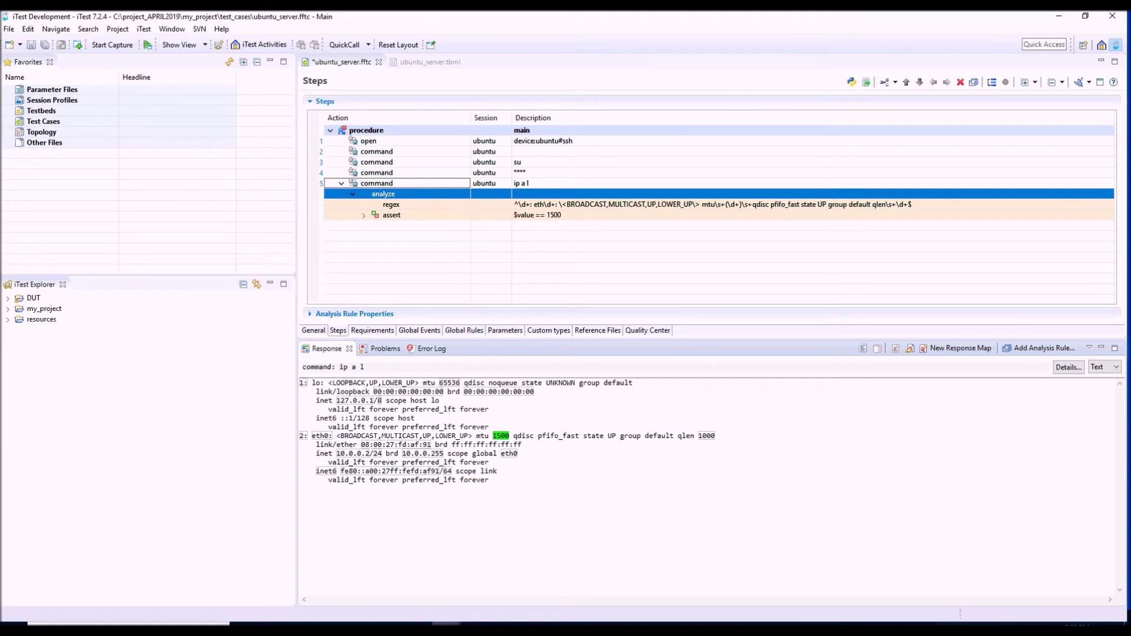
Execute the ubuntu_server test case and review the analysis of the ip a l step in the test report.
click(147, 45)
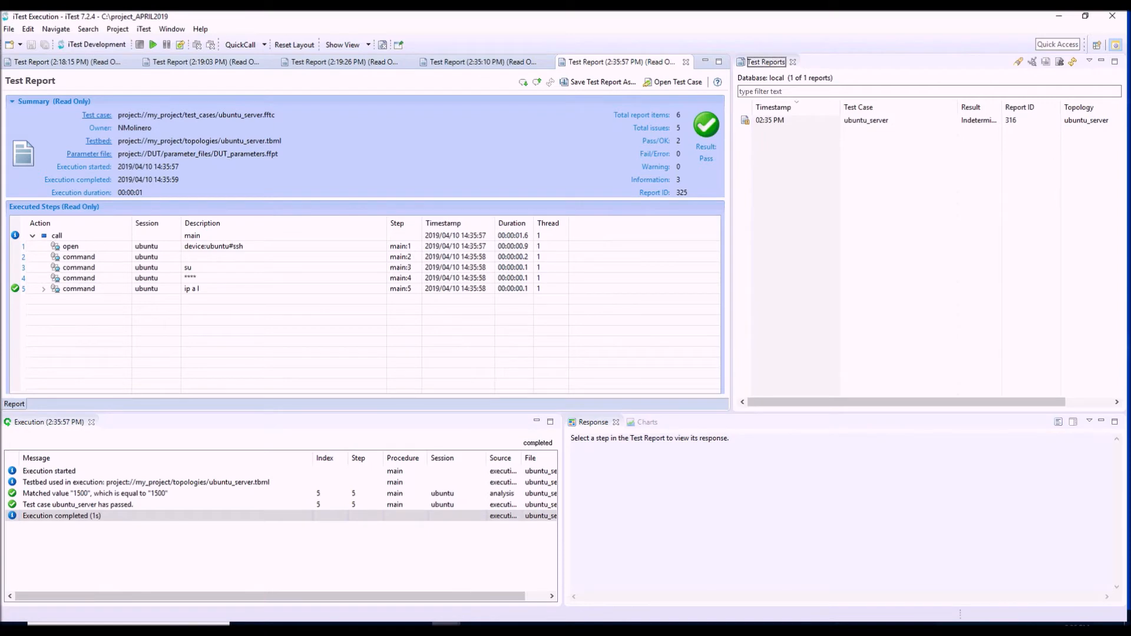
click(79, 289)
click(43, 288)
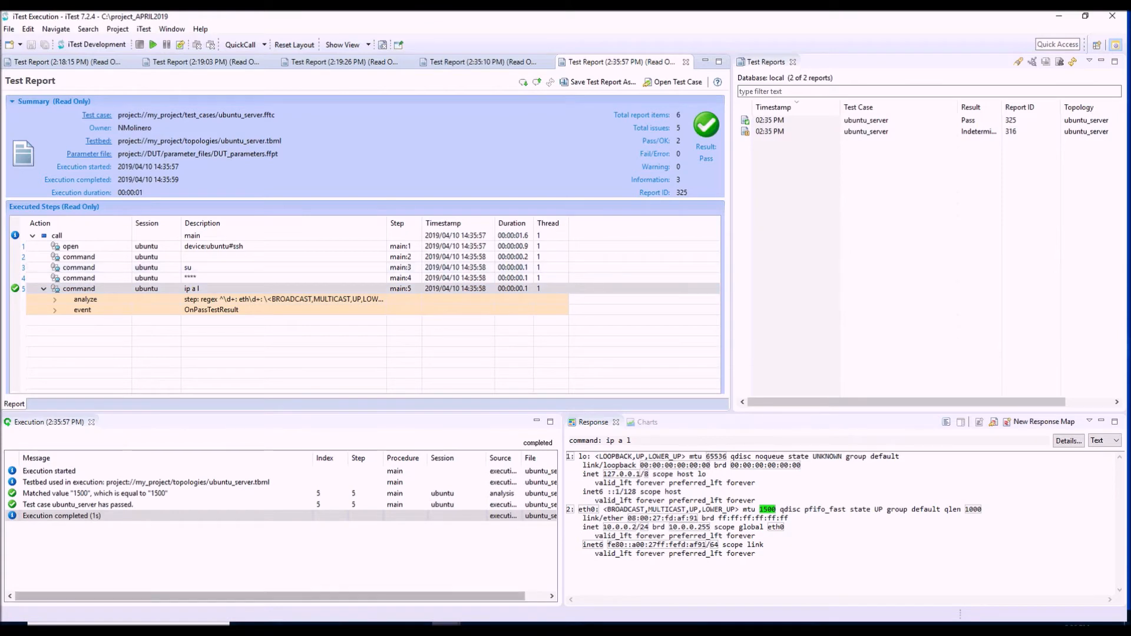
Back in the iTest Development window, set the assert expression of the ip a l analysis rule to $value == 1000.
mouse_move(446, 623)
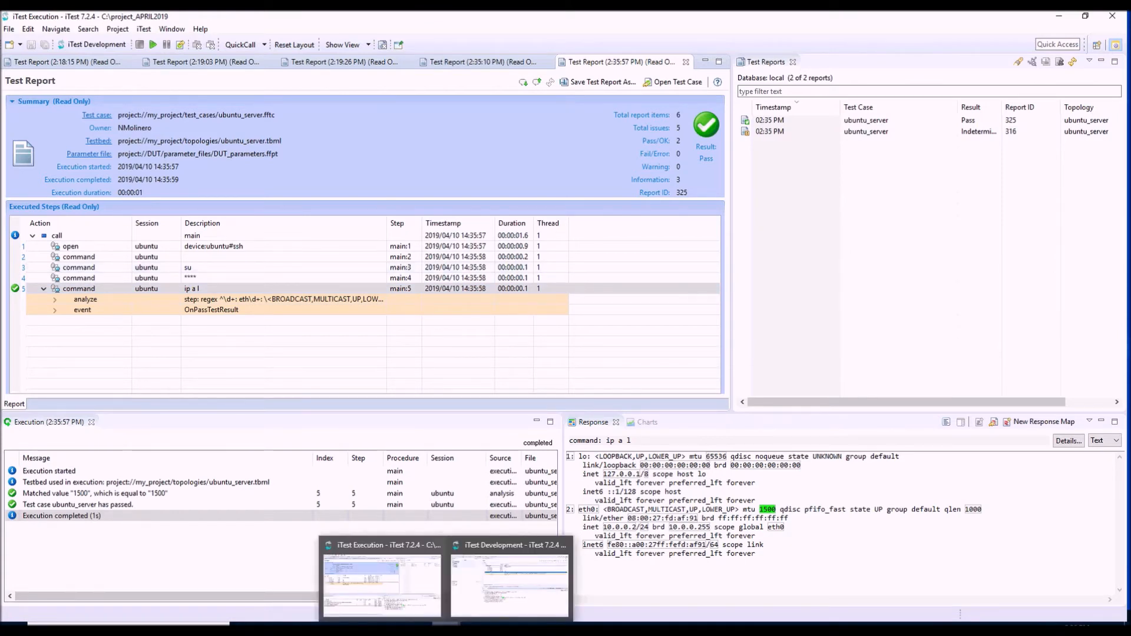
click(510, 583)
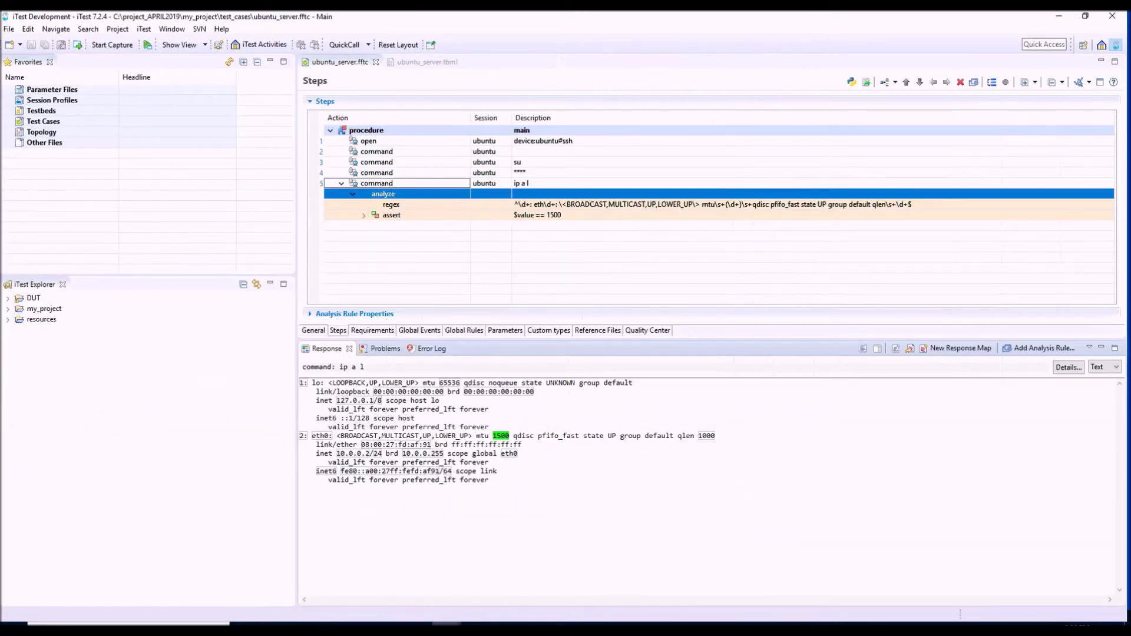
click(538, 215)
click(364, 215)
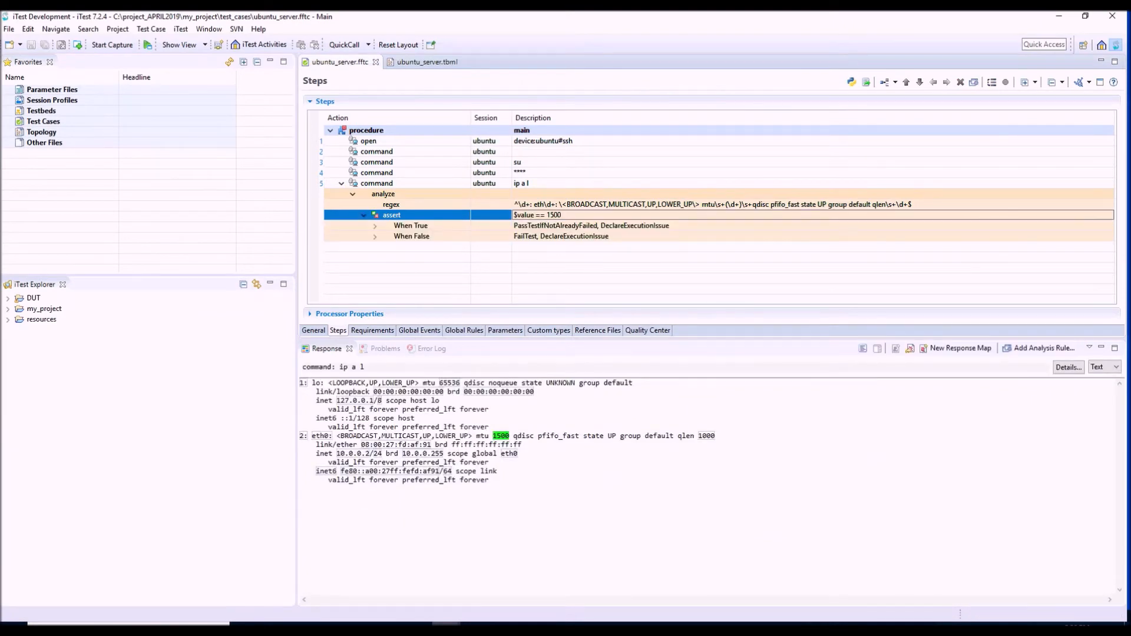
click(550, 215)
drag(549, 215, 554, 215)
text(0)
key(Return)
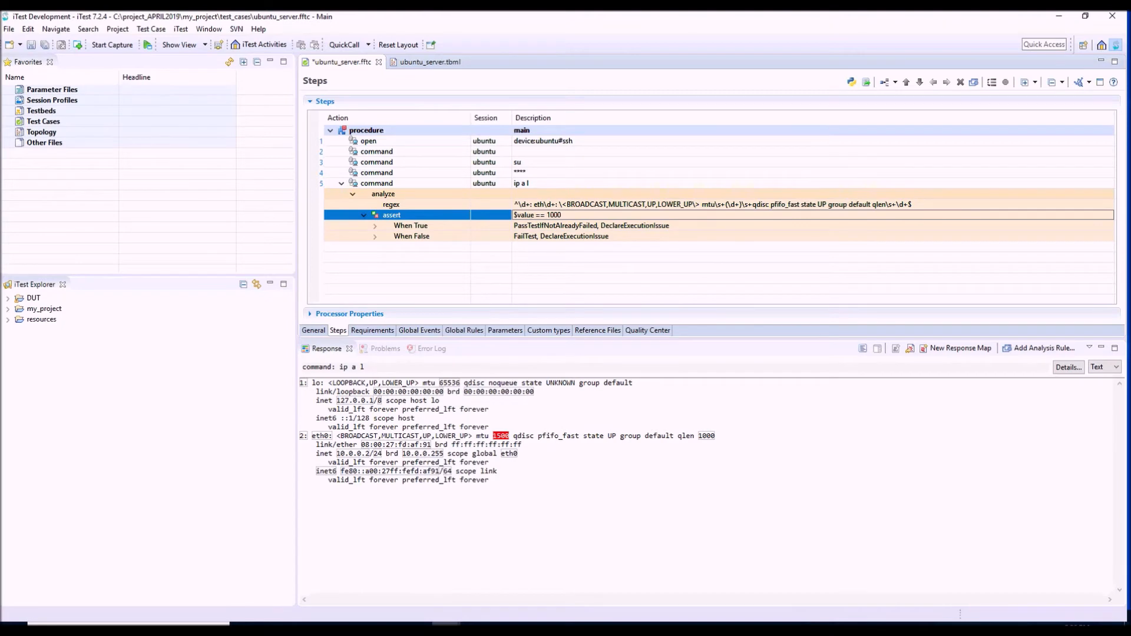
Save and execute the test case, and examine the analysis message and the ip a l response in the new report.
click(148, 45)
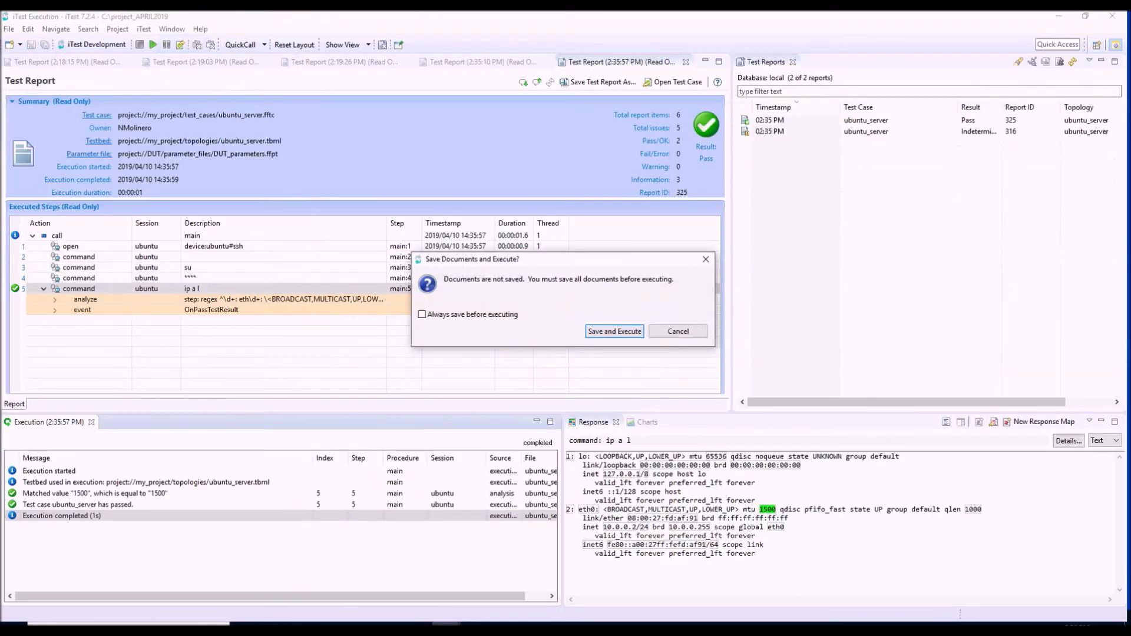
key(Return)
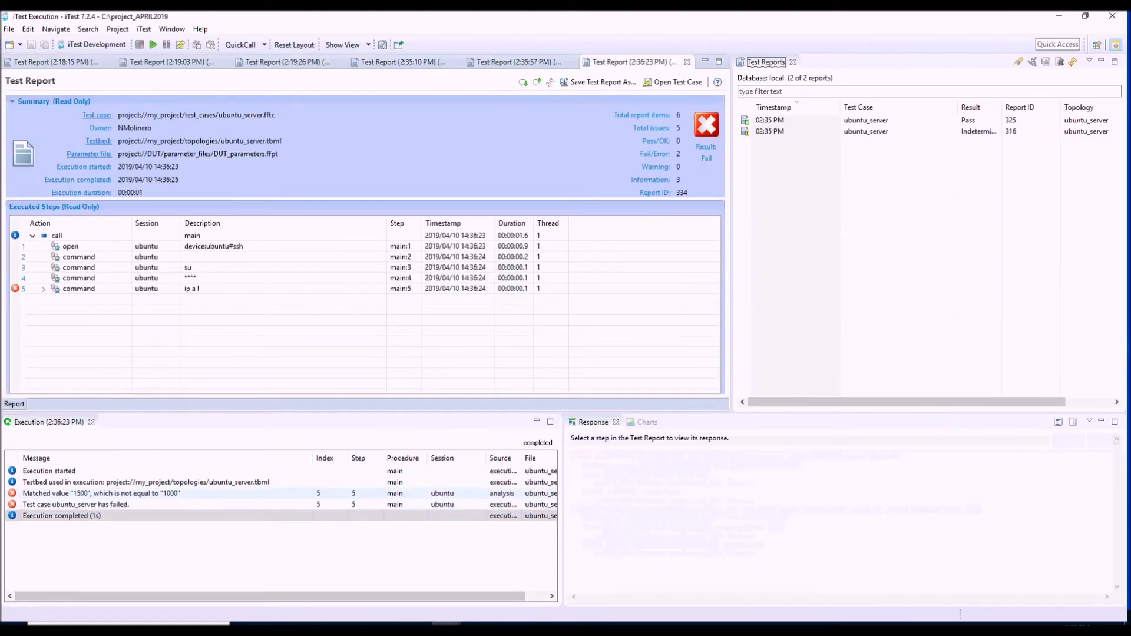
click(101, 493)
click(192, 289)
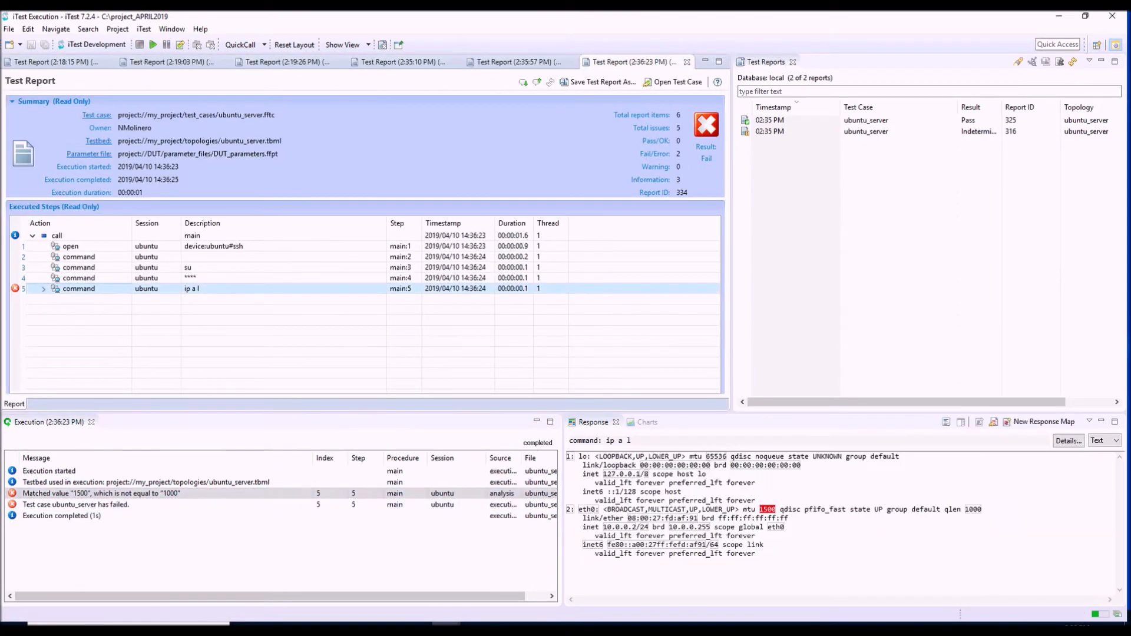
drag(756, 510, 825, 510)
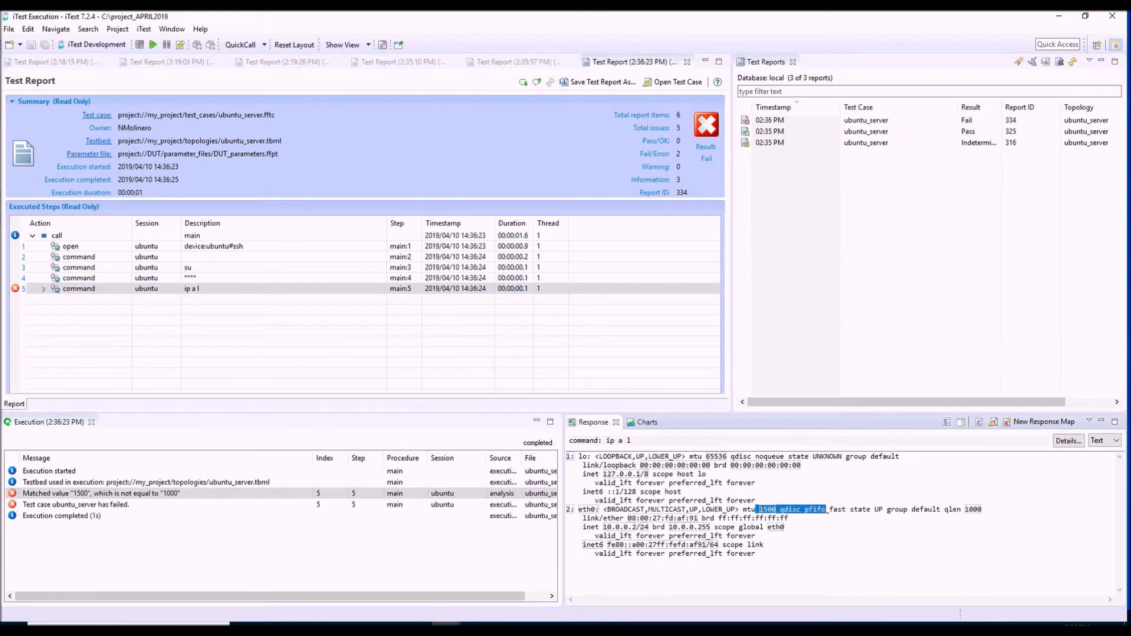
click(825, 510)
In the iTest Development window, set the assert expression of the analysis rule to $value == 1500.
mouse_move(445, 624)
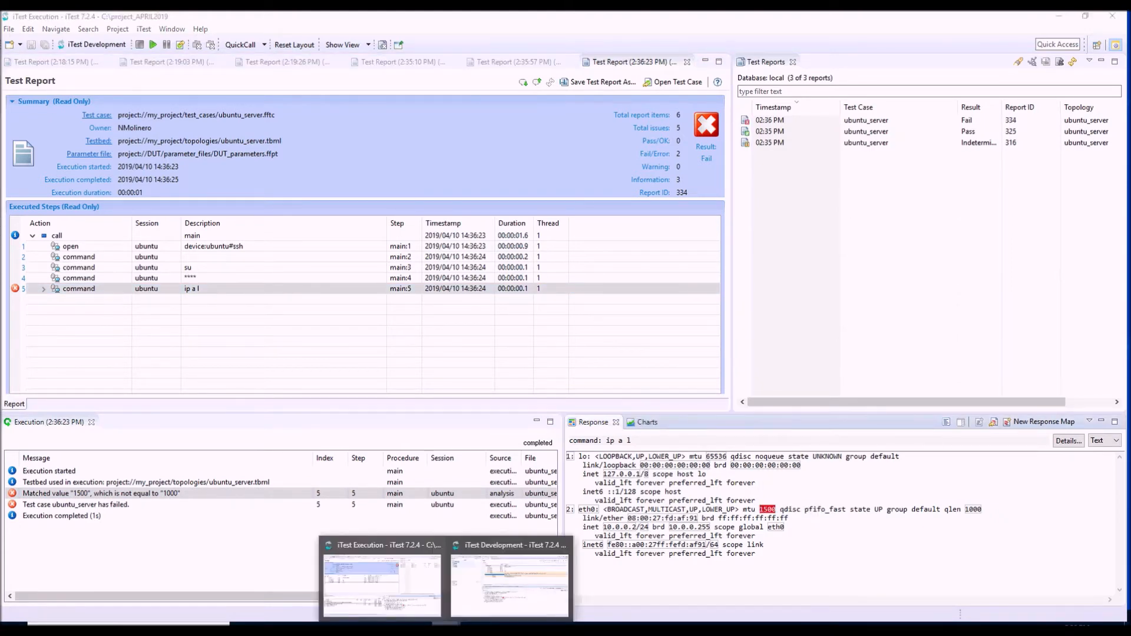
click(509, 585)
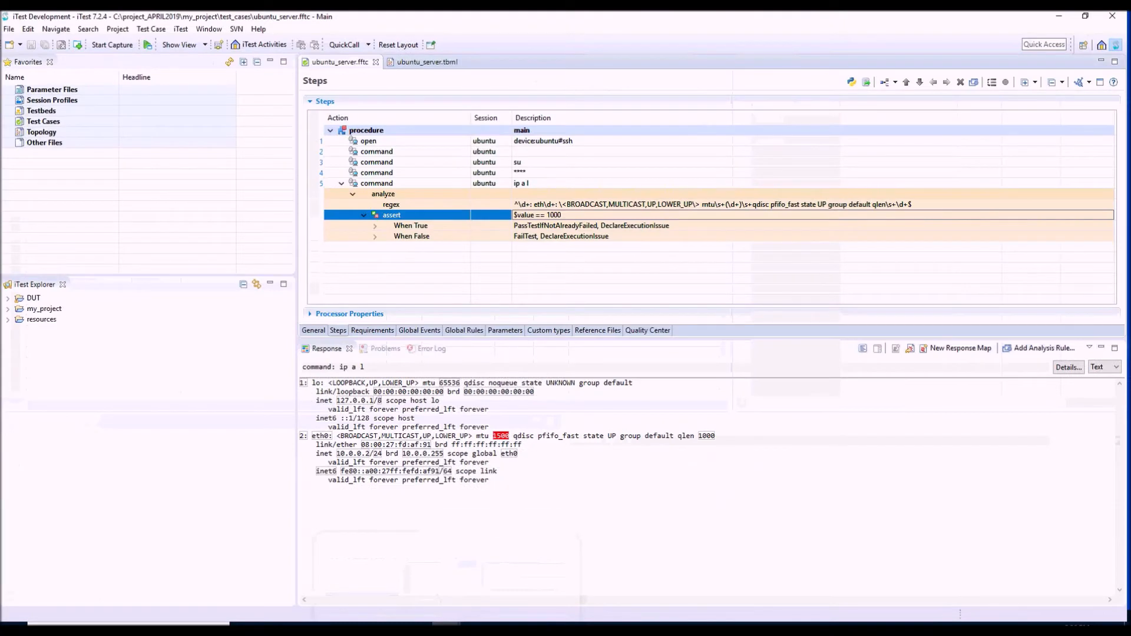
click(552, 214)
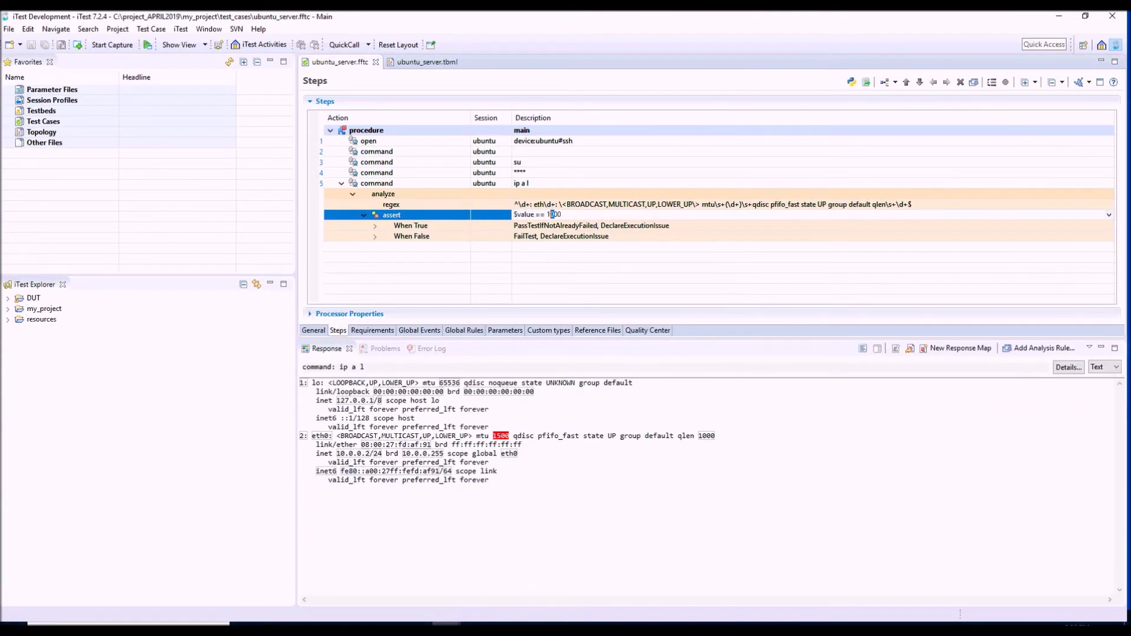
key(Delete)
text(5)
key(Return)
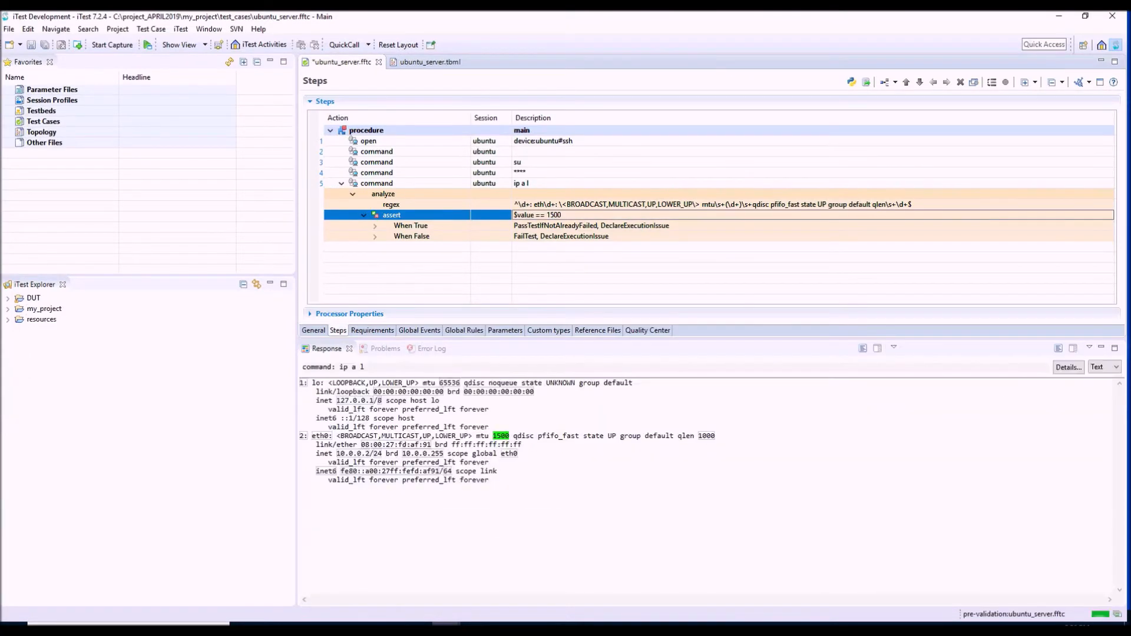
Wrap all five test case steps, from open to ip a l, in a comment named ssh, collapse it and save.
click(341, 184)
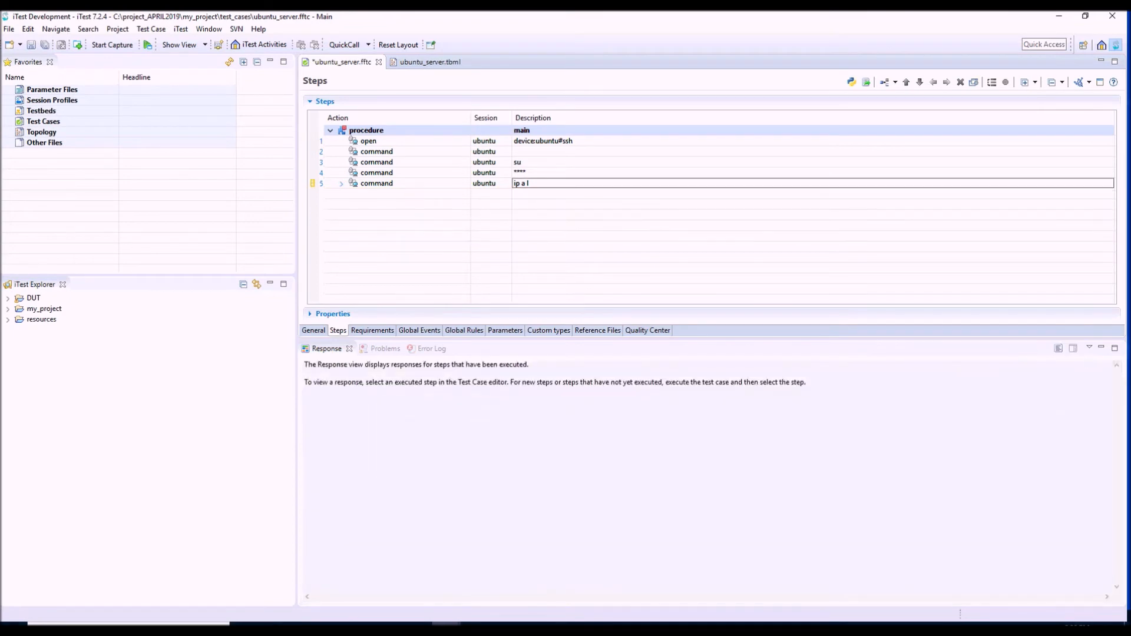
click(369, 141)
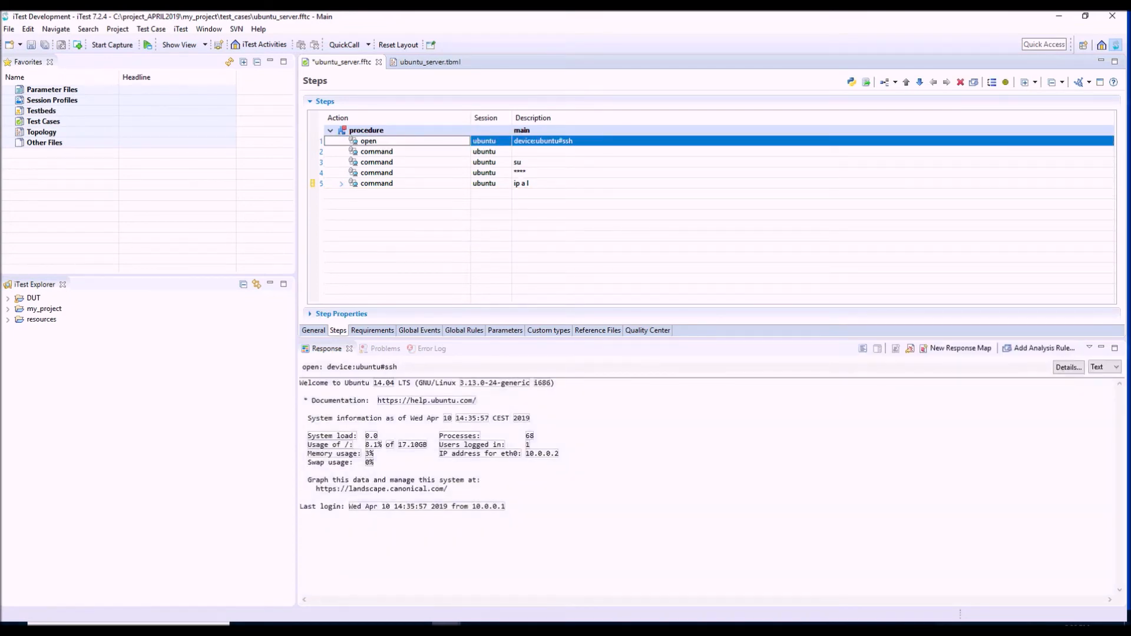
shift+click(377, 184)
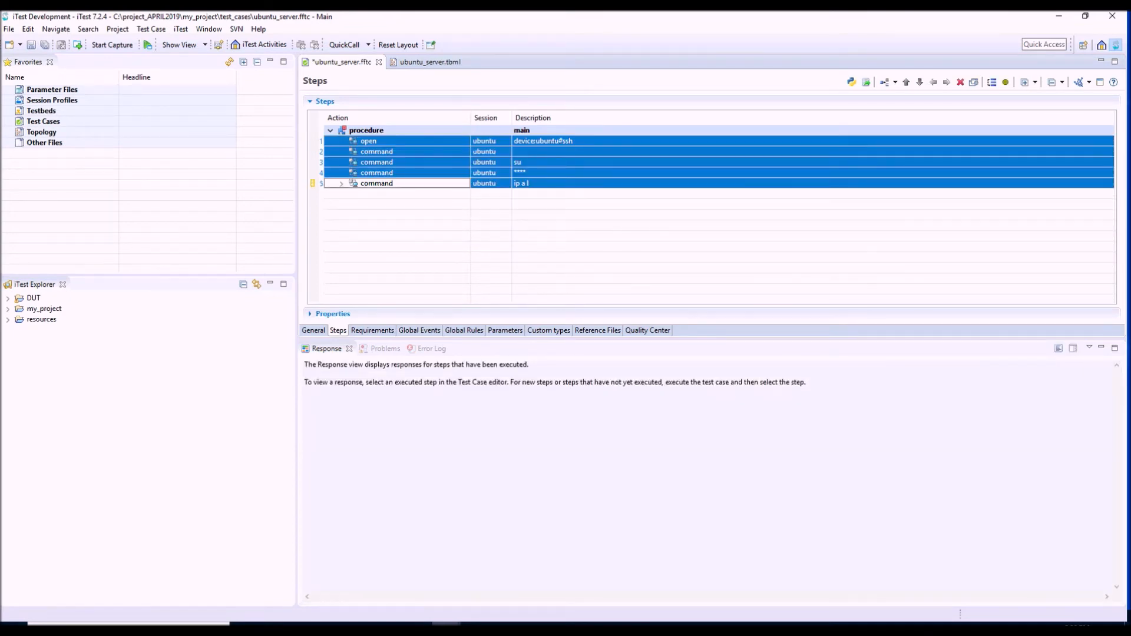
right_click(384, 174)
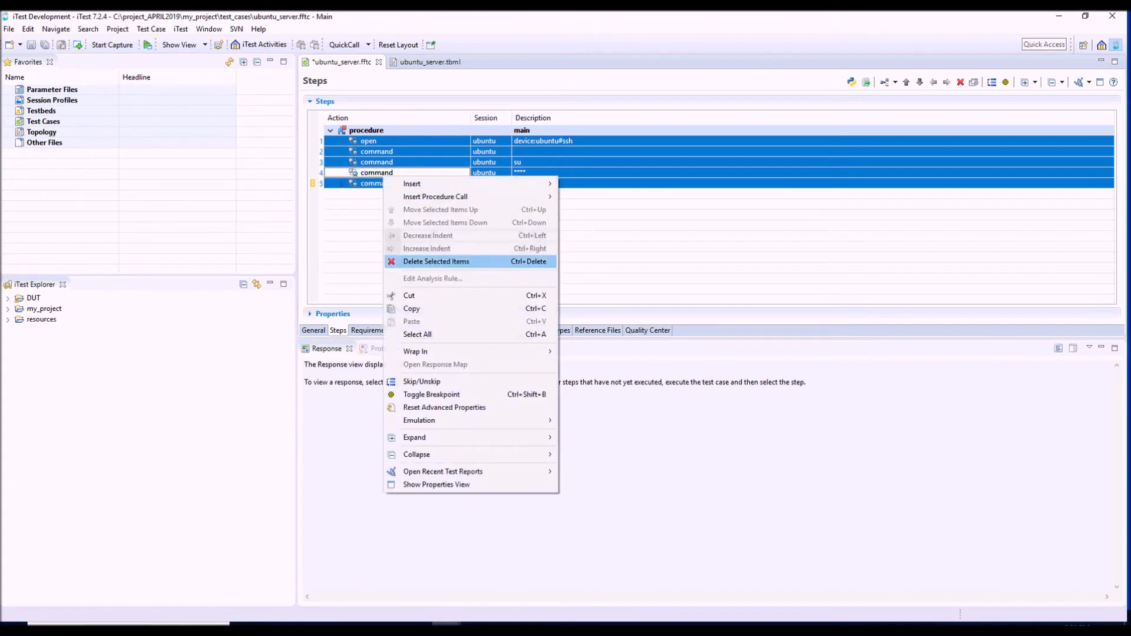
mouse_move(415, 351)
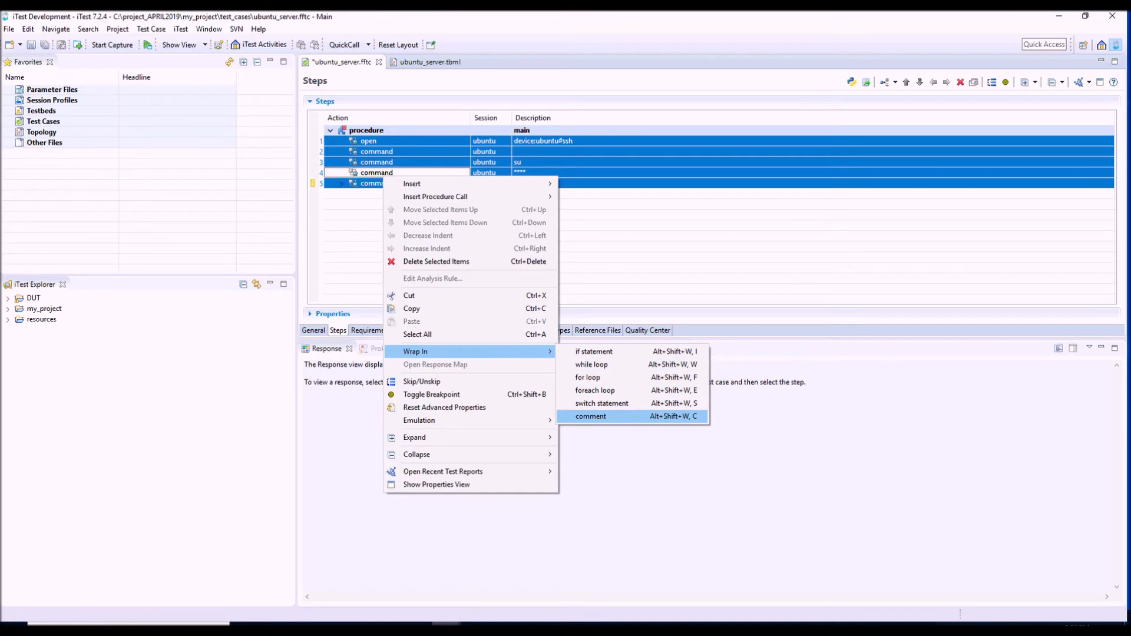
key(Return)
text(ssh)
key(Return)
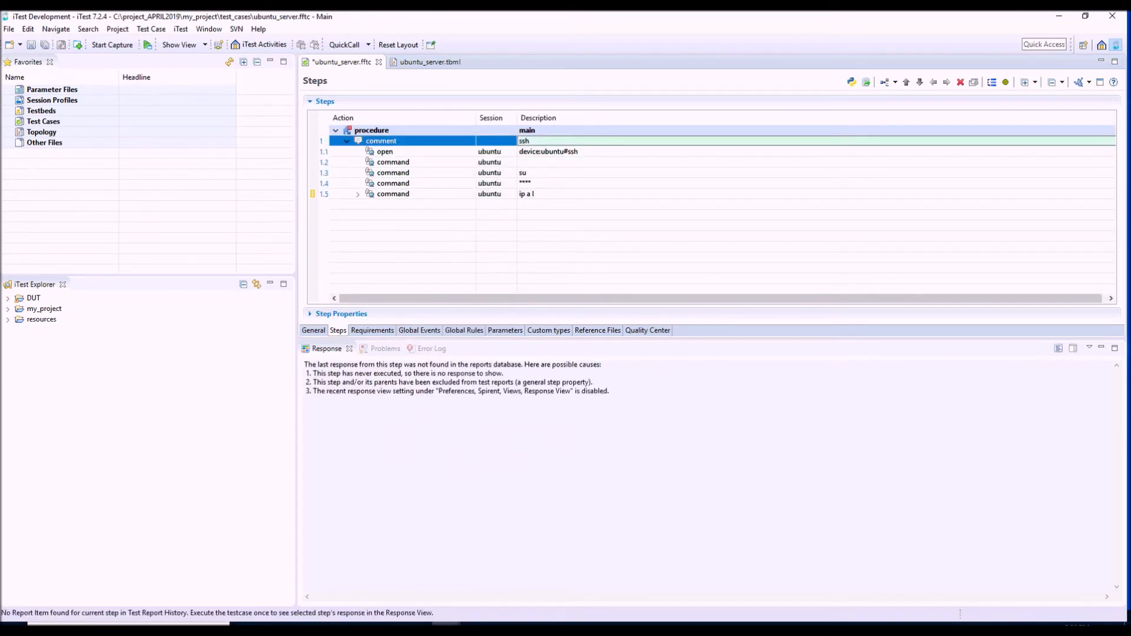
key(Left)
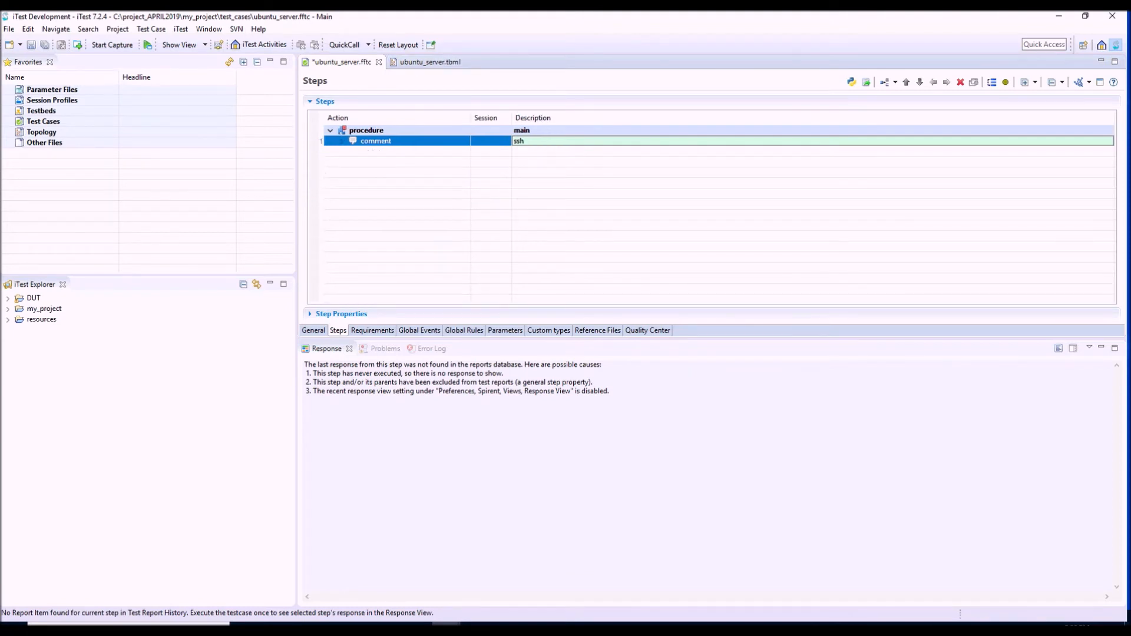
key(ctrl+s)
In the ubuntu_server.tbml topology, start adding a session to the ubuntu device with the profile name Telnet.
click(430, 62)
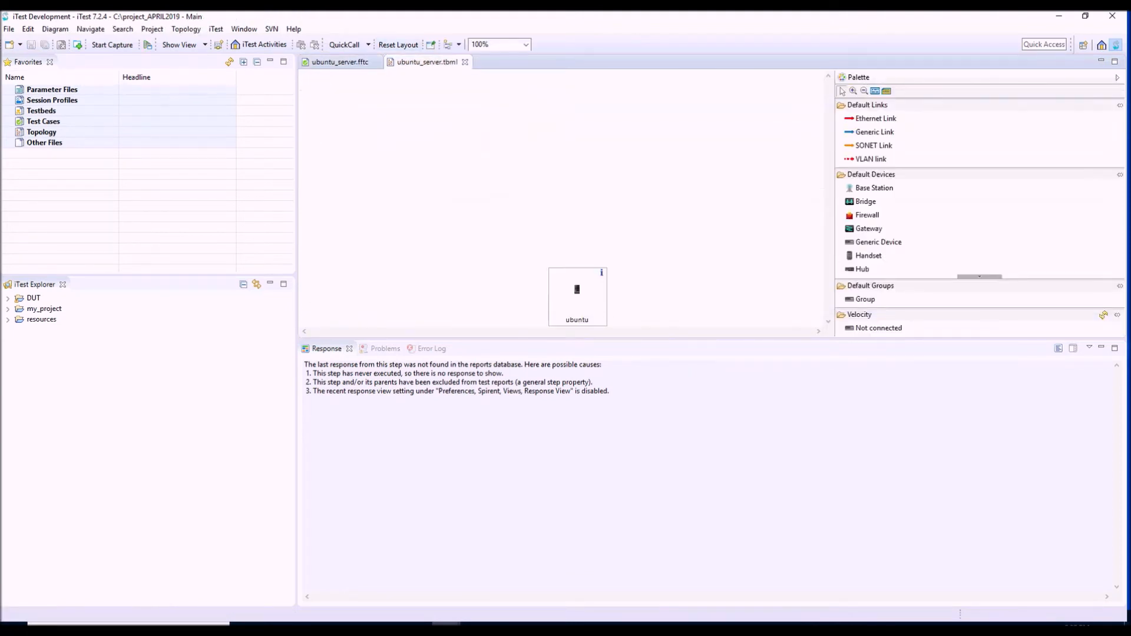
click(586, 283)
right_click(586, 283)
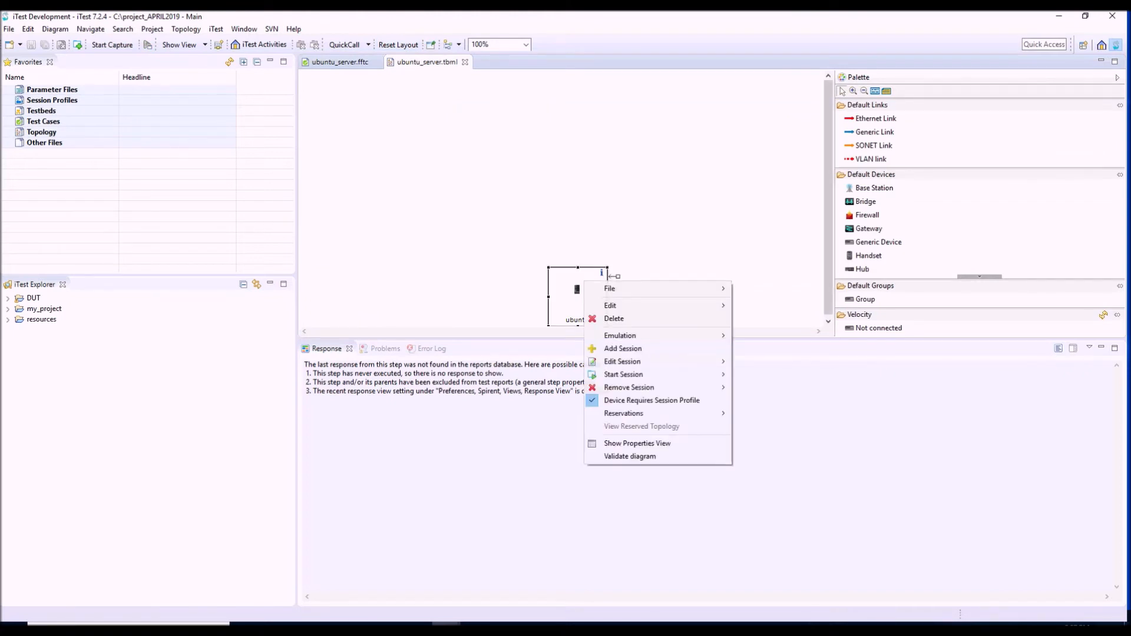
click(665, 236)
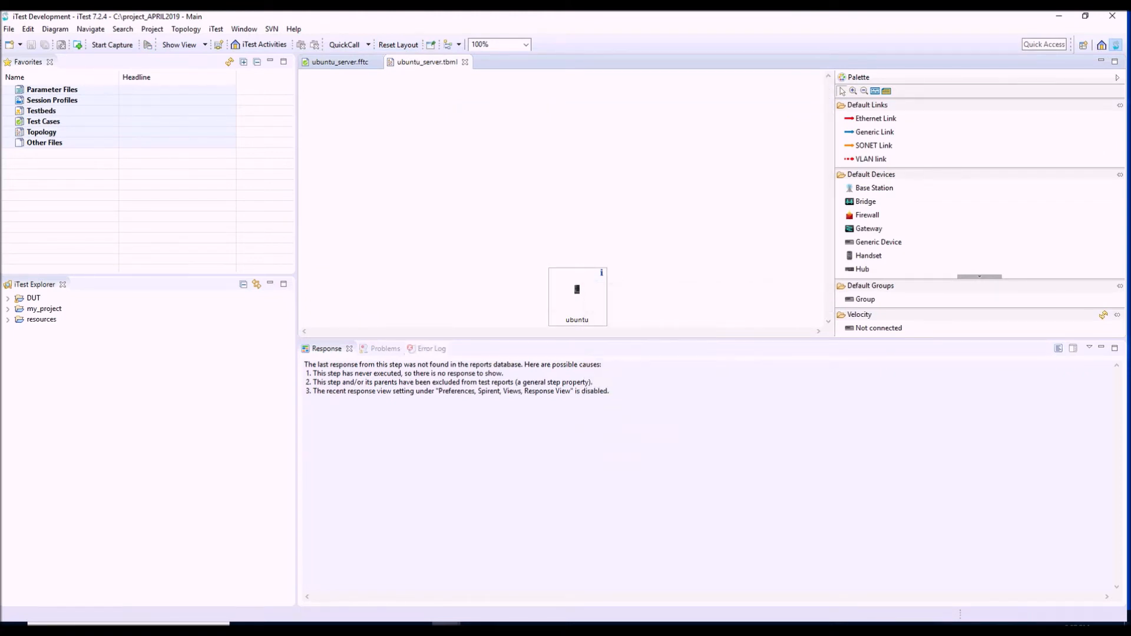
drag(665, 338, 666, 394)
right_click(562, 297)
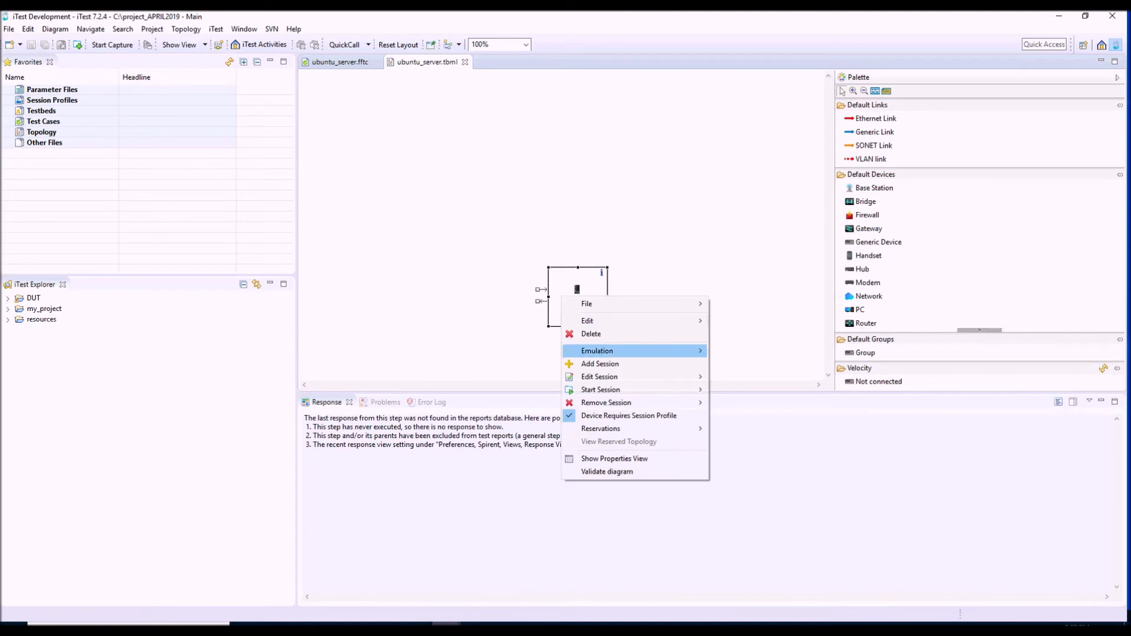
click(599, 365)
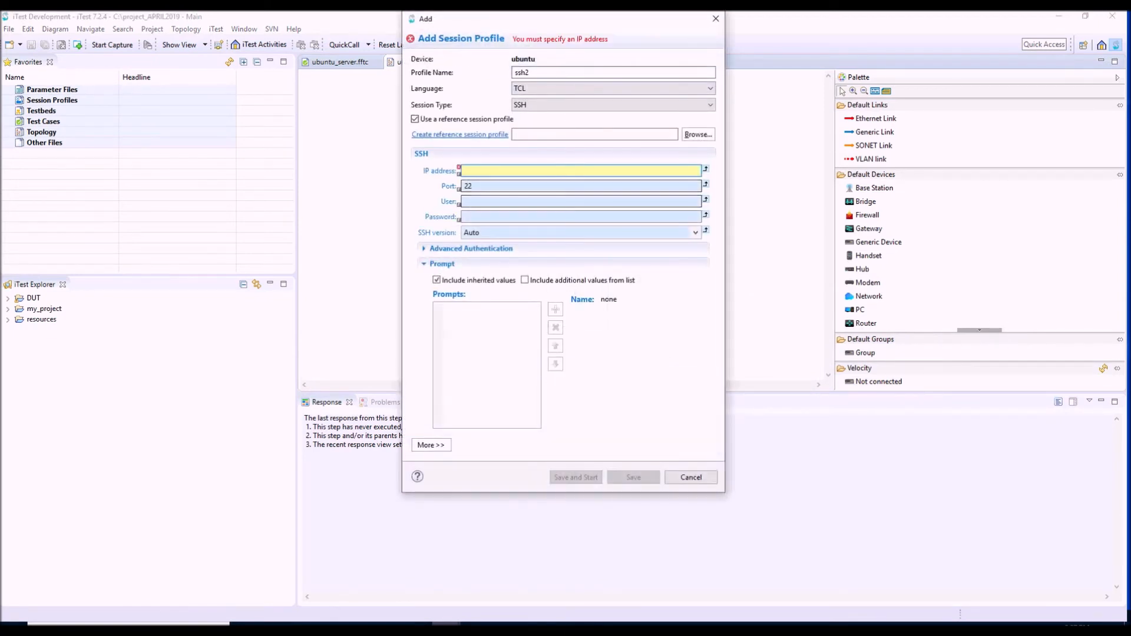
drag(530, 73, 514, 73)
text(Telnet)
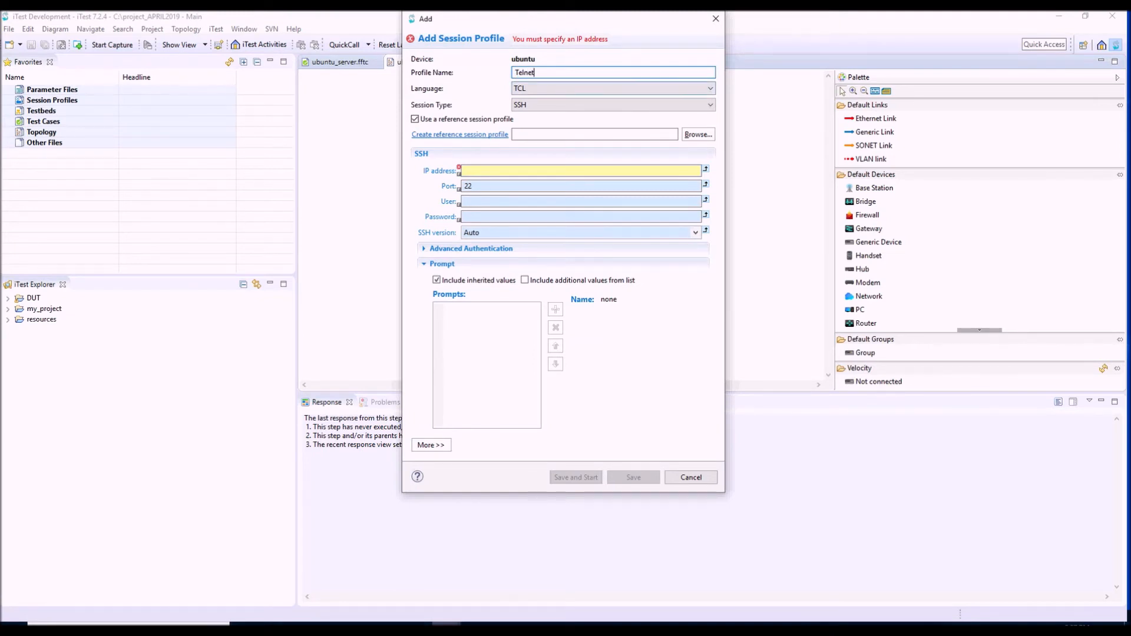
Set the session type of the new Telnet profile to Telnet.
click(613, 105)
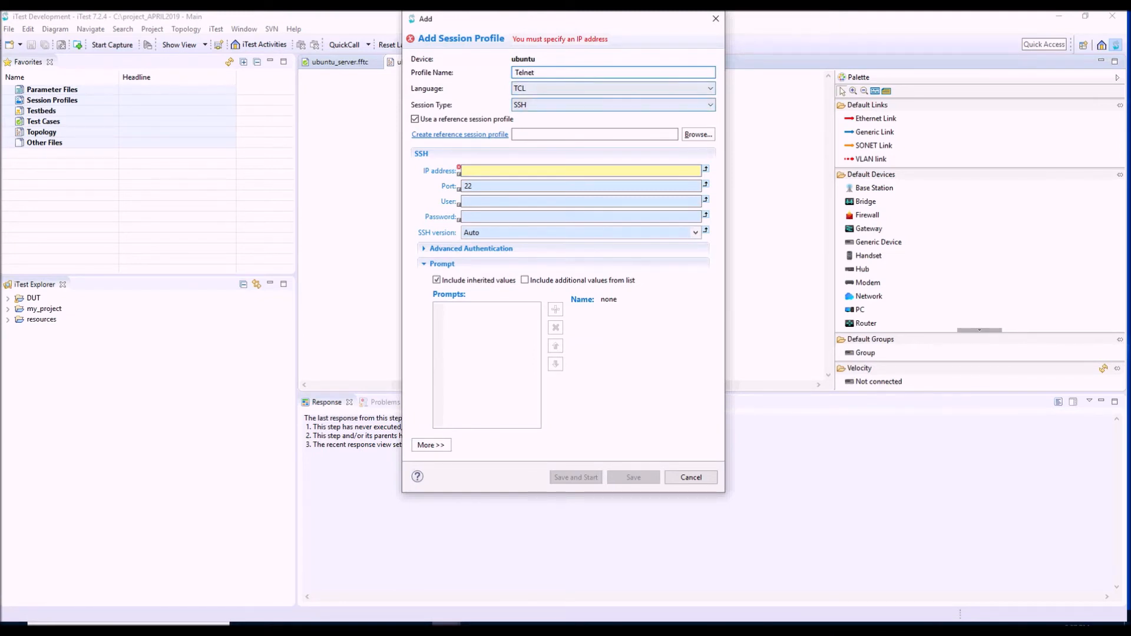
key(Down)
key(Down)
key(Down)
key(Down)
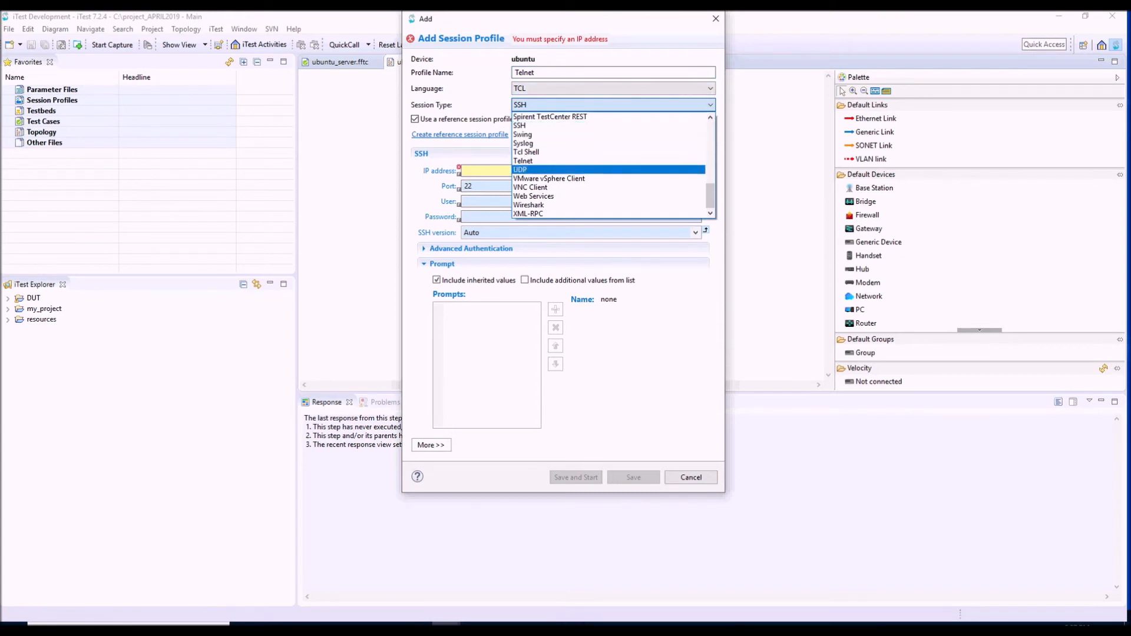
key(Return)
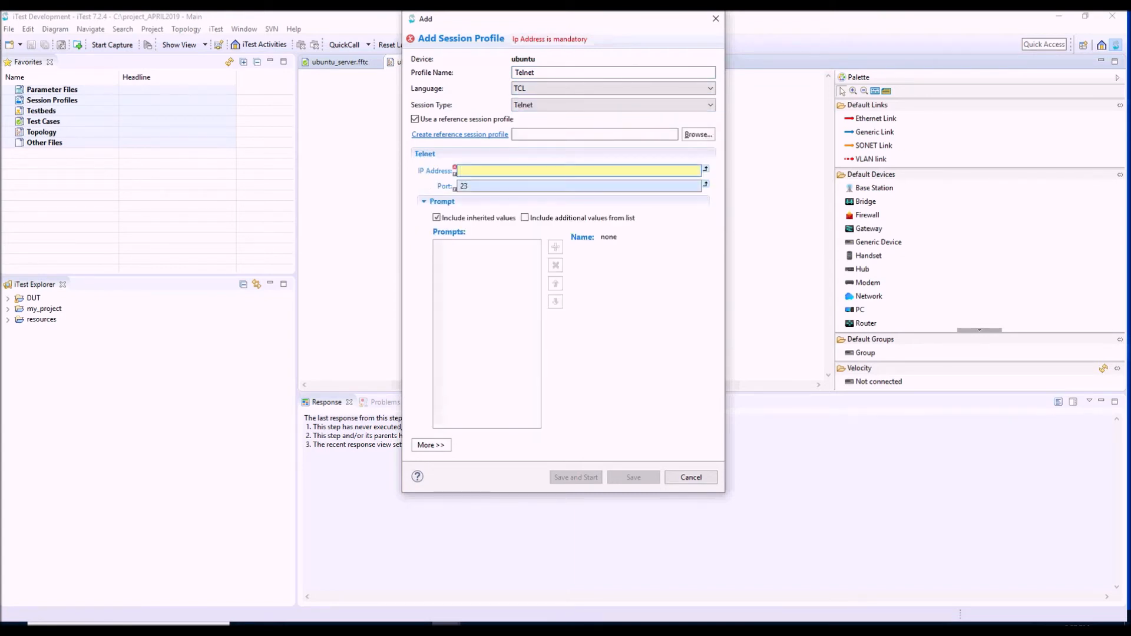
Turn off the reference session profile, set the IP address to 10.0.0.2, and save and start the session.
key(Tab)
key(space)
key(Tab)
text(1)
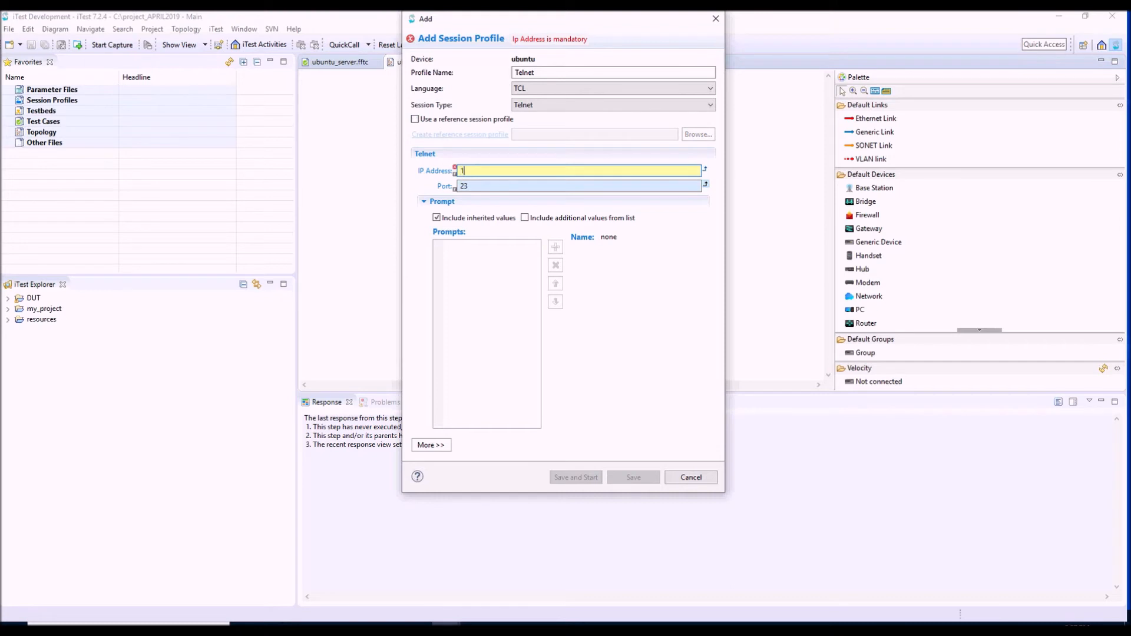
text(0.0)
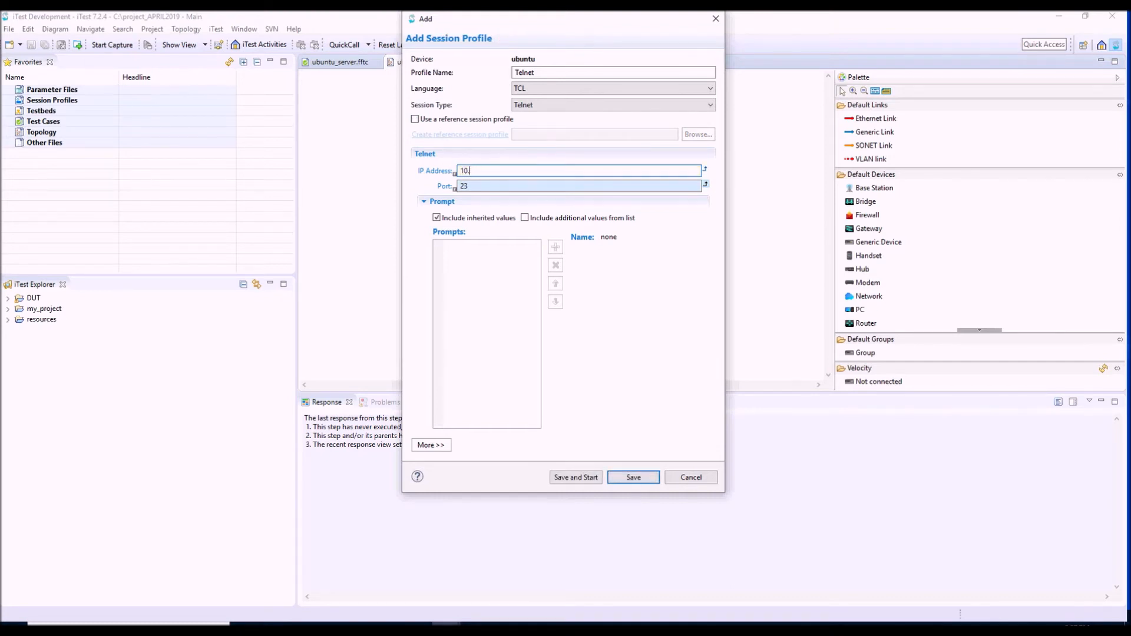
text(.0.2)
click(575, 477)
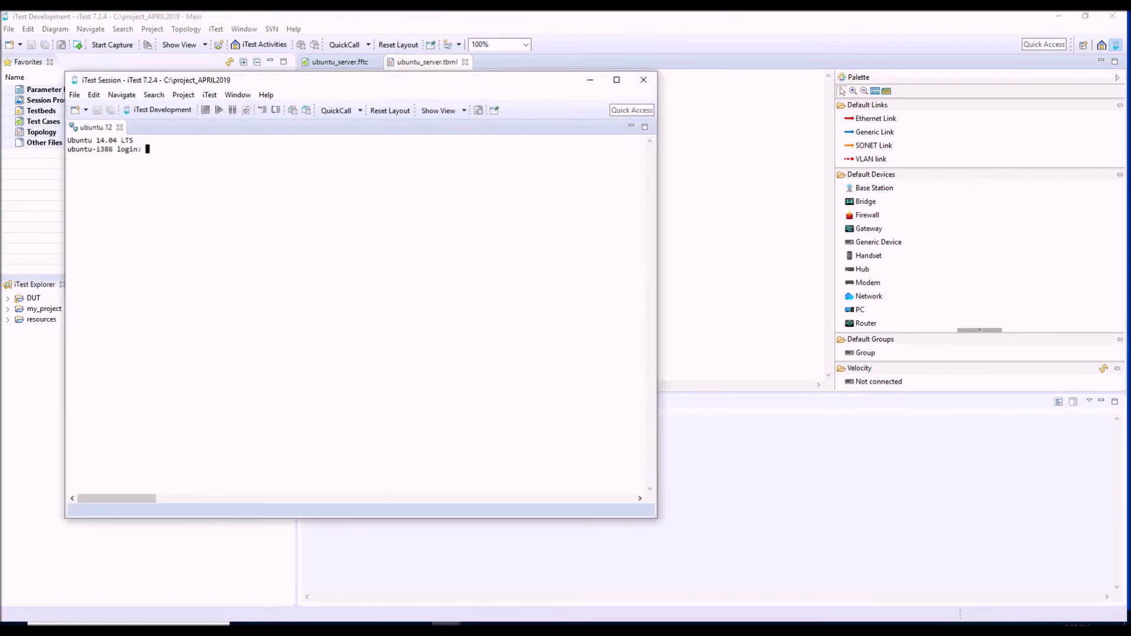
Log in to the Ubuntu server as ats with the account password and switch to root with su and the root password.
text(ats)
key(Return)
key(Return)
key(Return)
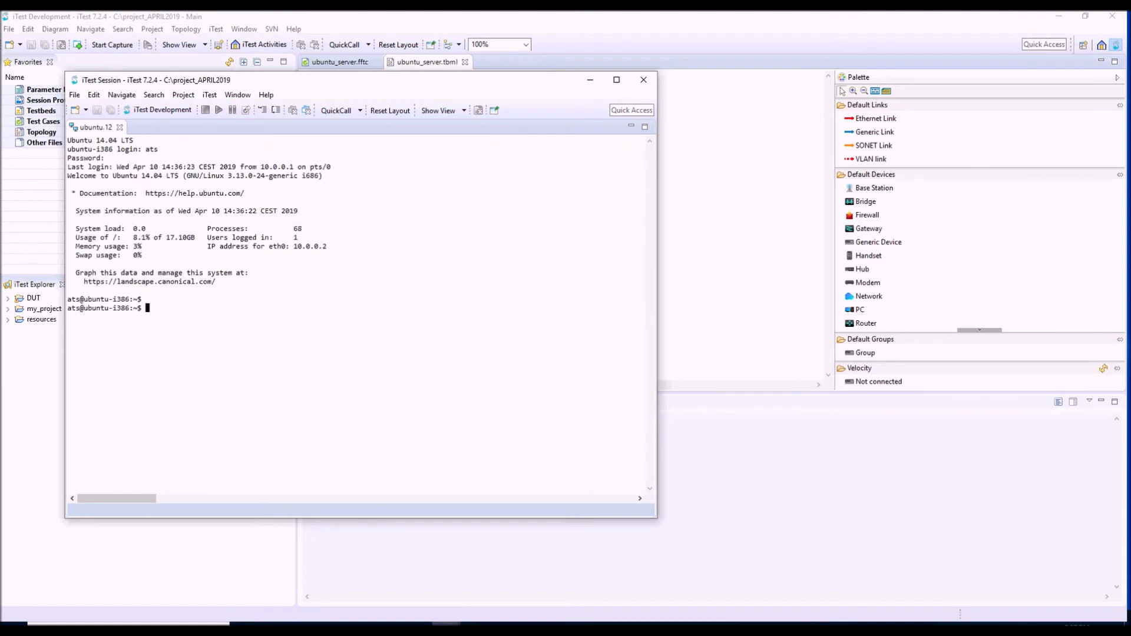
text(su)
key(Return)
key(Return)
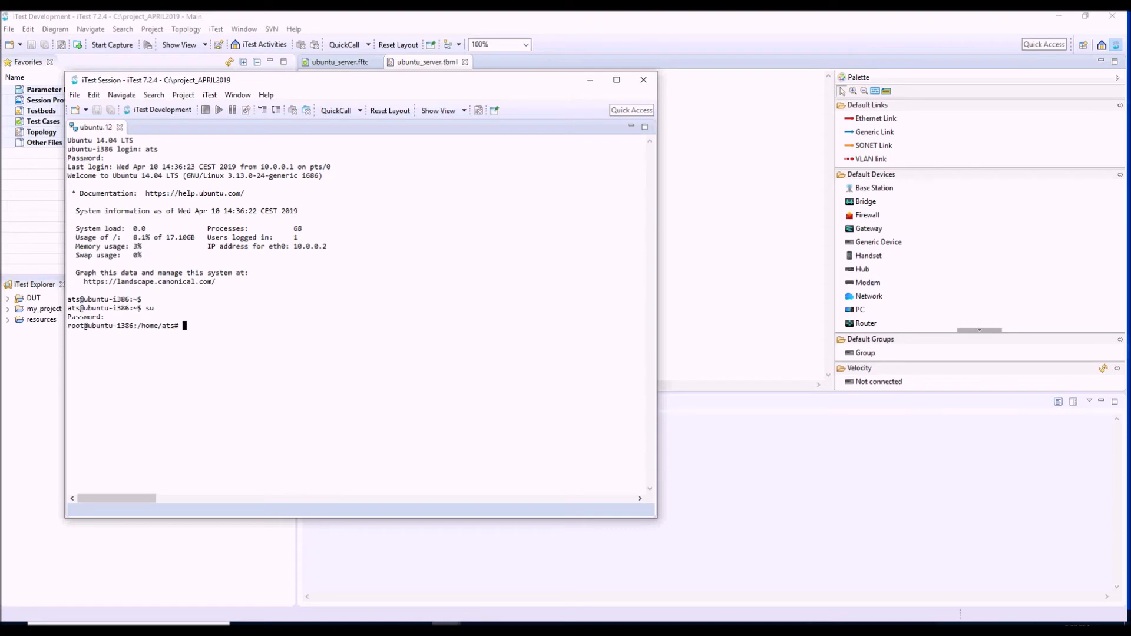
key(Return)
Run ip a l in the Telnet session and close the session window.
text(ip a l)
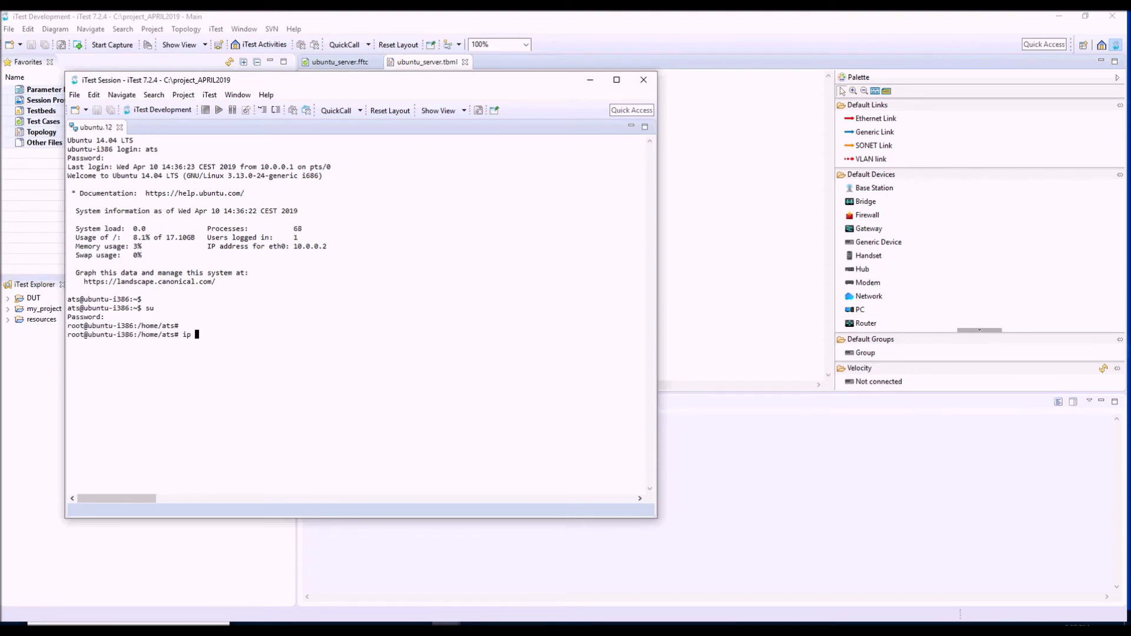
key(Return)
key(Return)
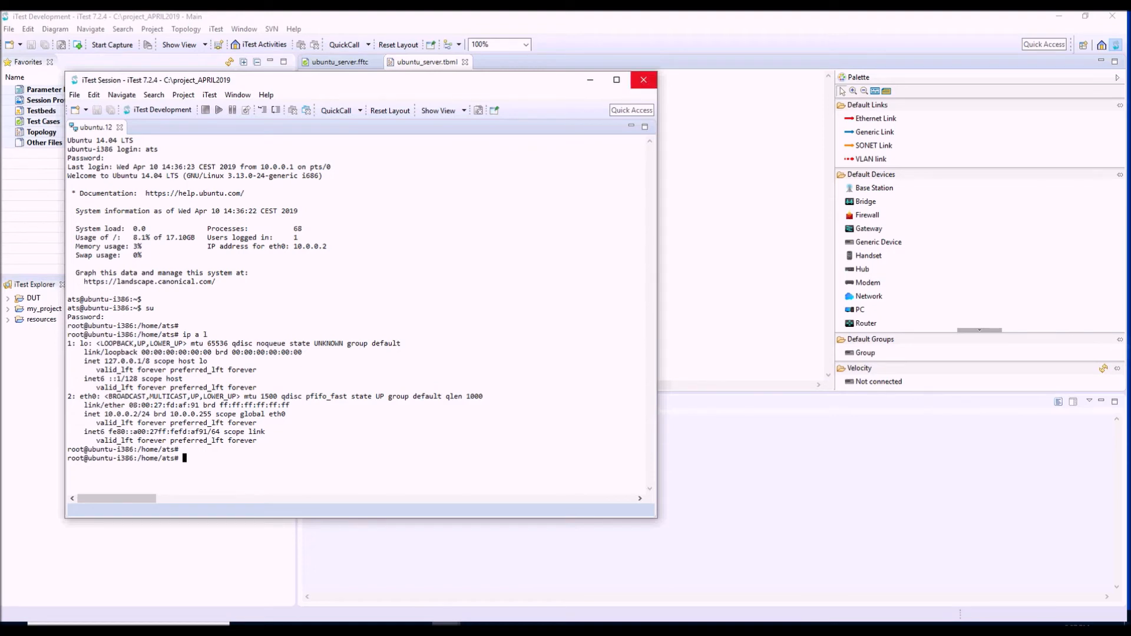
click(643, 79)
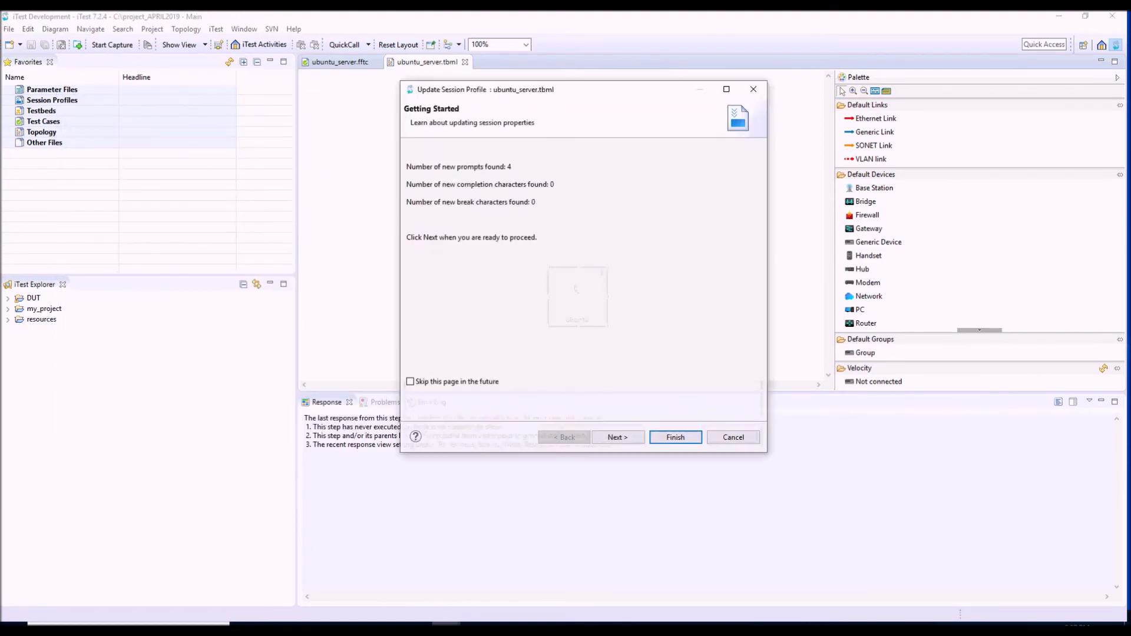
Update the Telnet session profile in ubuntu_server.tbml with all the newly found command prompts and finish the wizard.
click(617, 437)
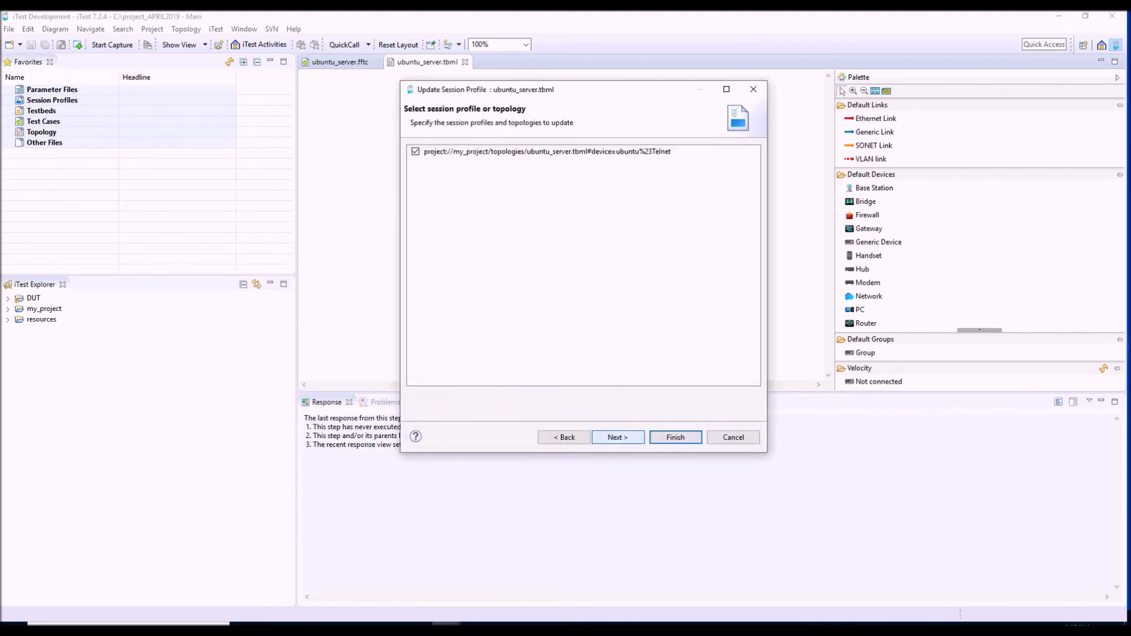
click(618, 437)
drag(548, 152, 621, 153)
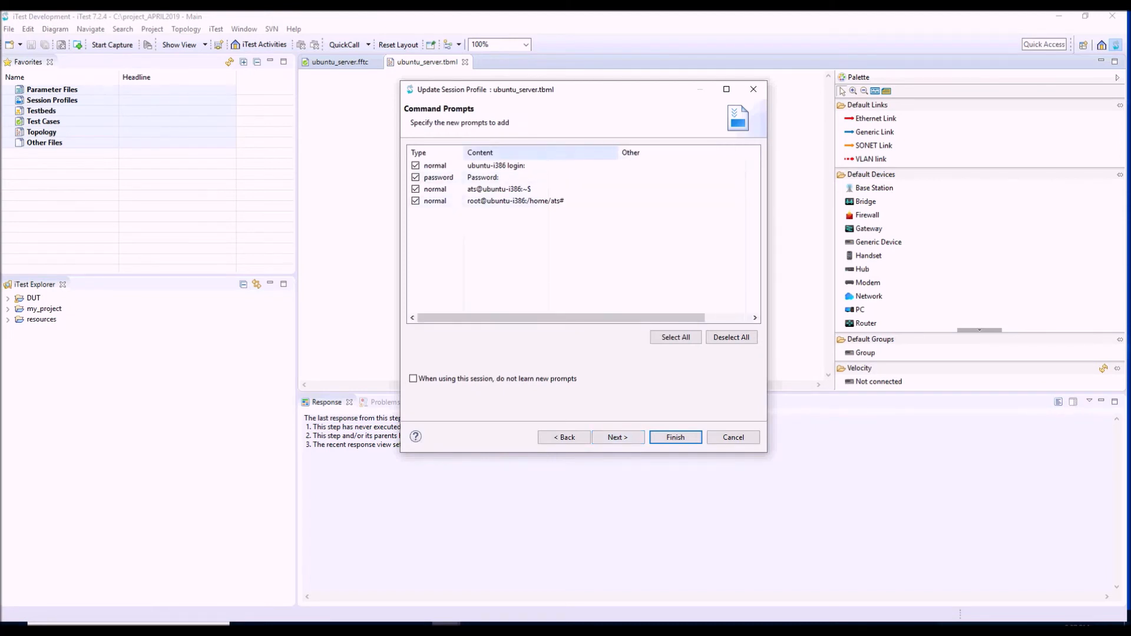
click(618, 437)
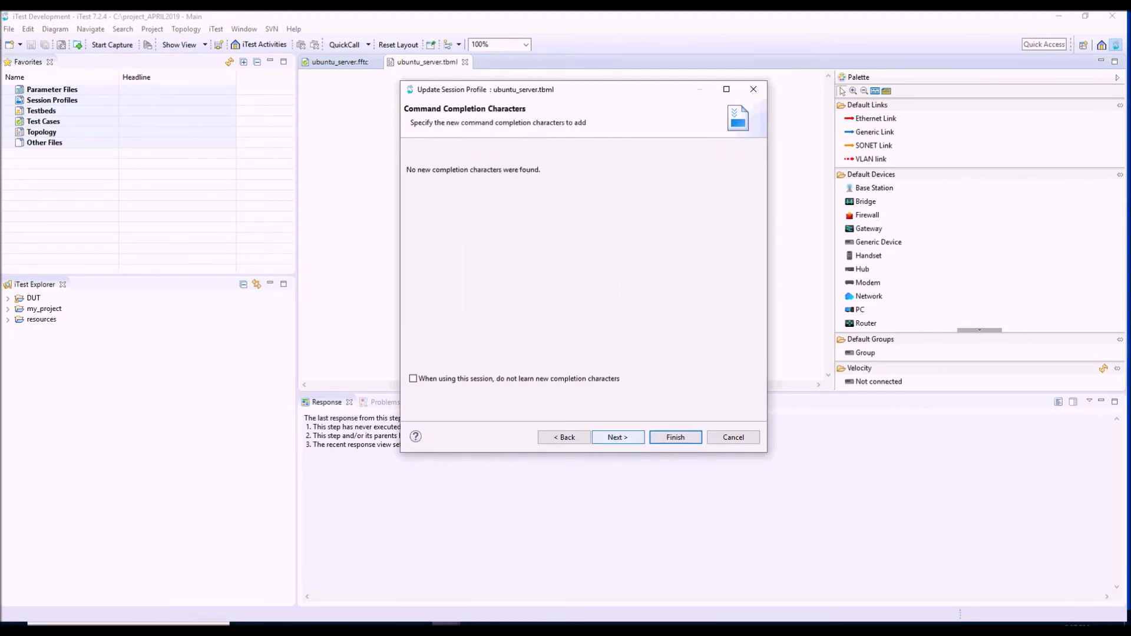
click(675, 437)
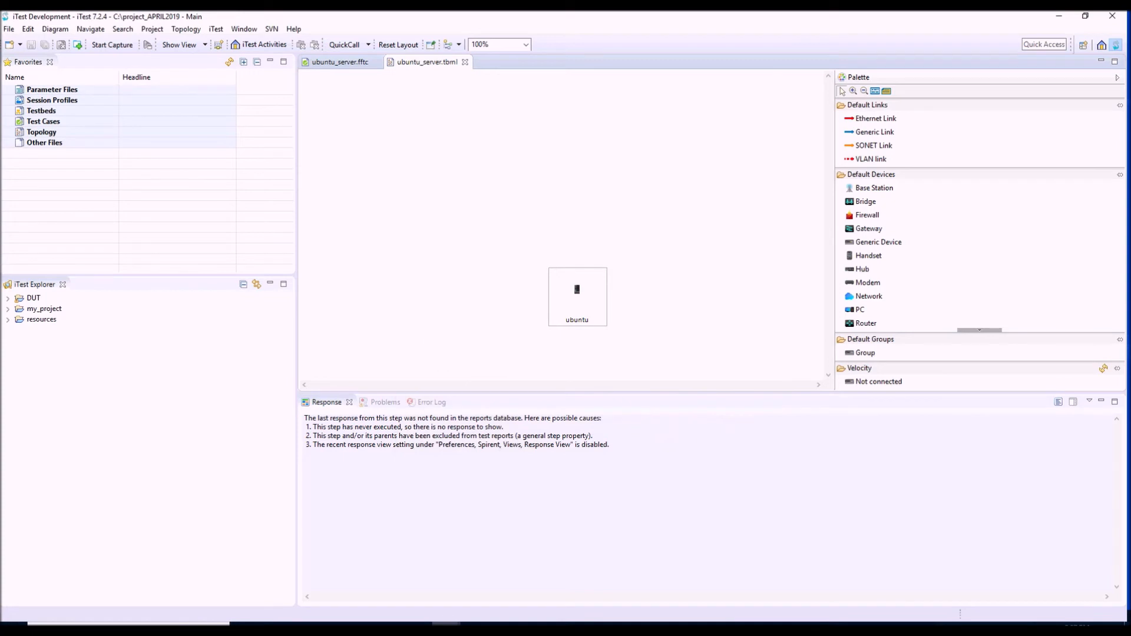
Edit the ubuntu device's Telnet session and set prompt1's content to *login: with content type Wildcard.
right_click(584, 290)
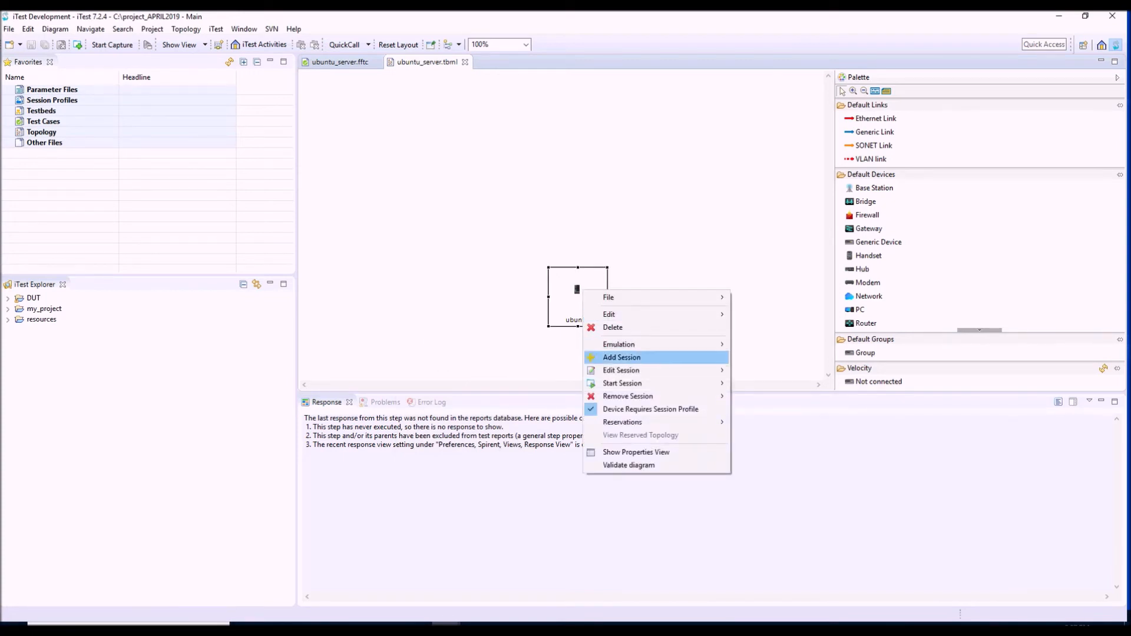
mouse_move(621, 370)
click(757, 383)
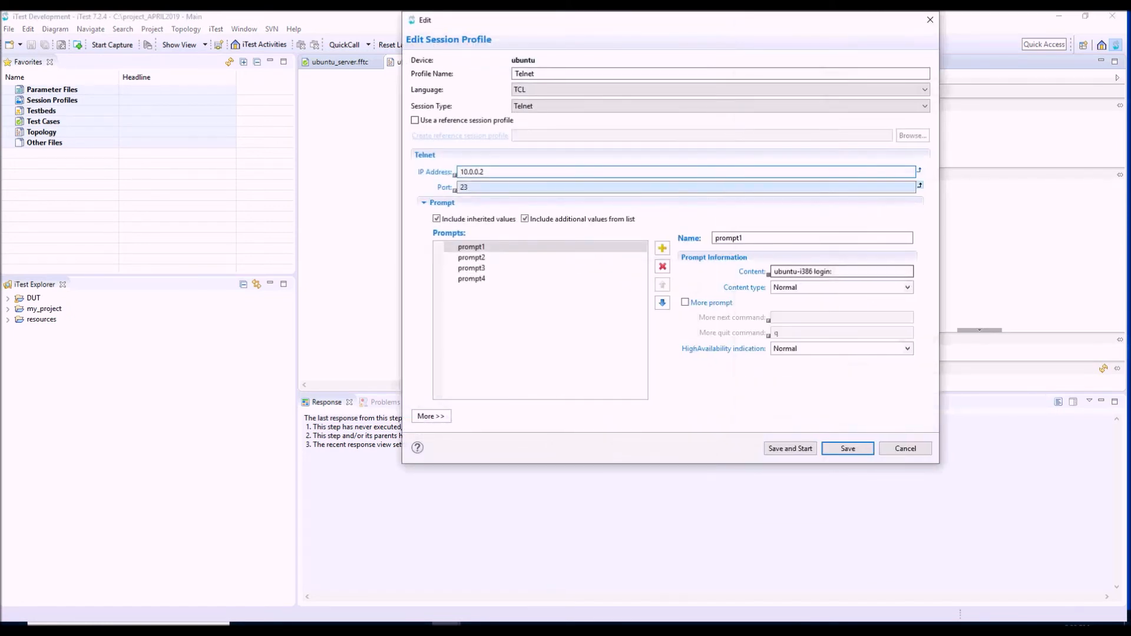
drag(815, 272, 773, 271)
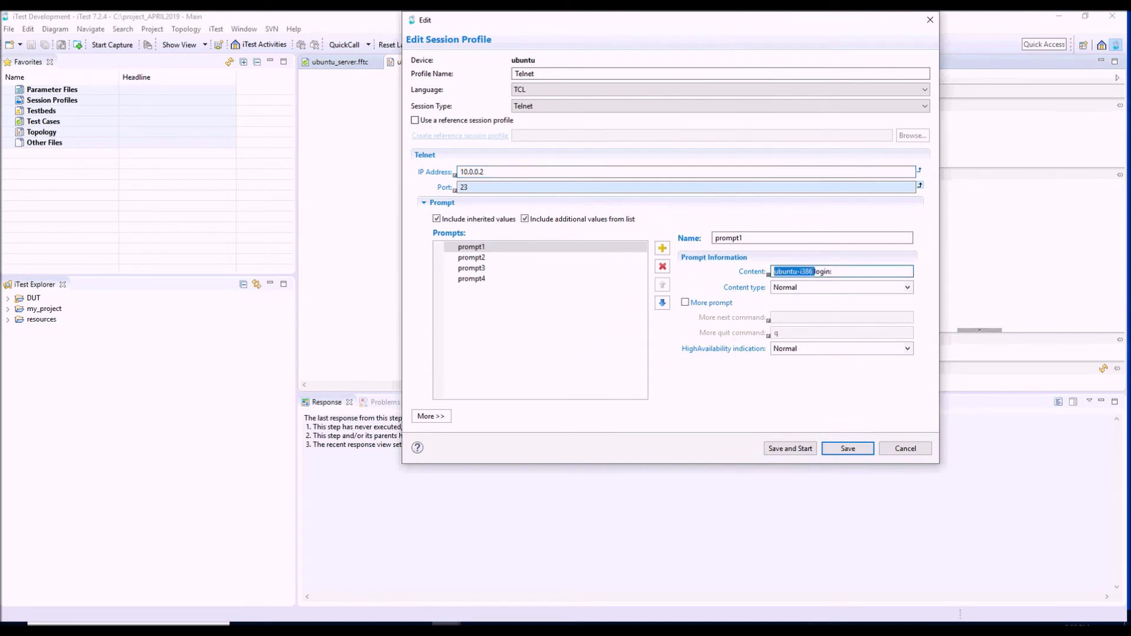
text(*)
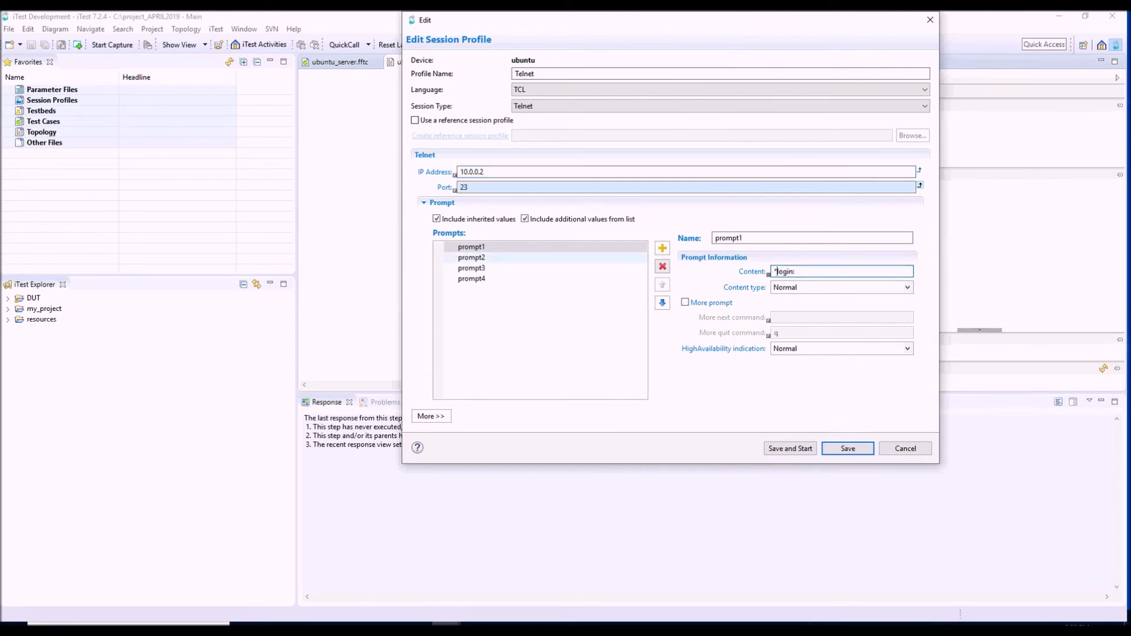
click(472, 258)
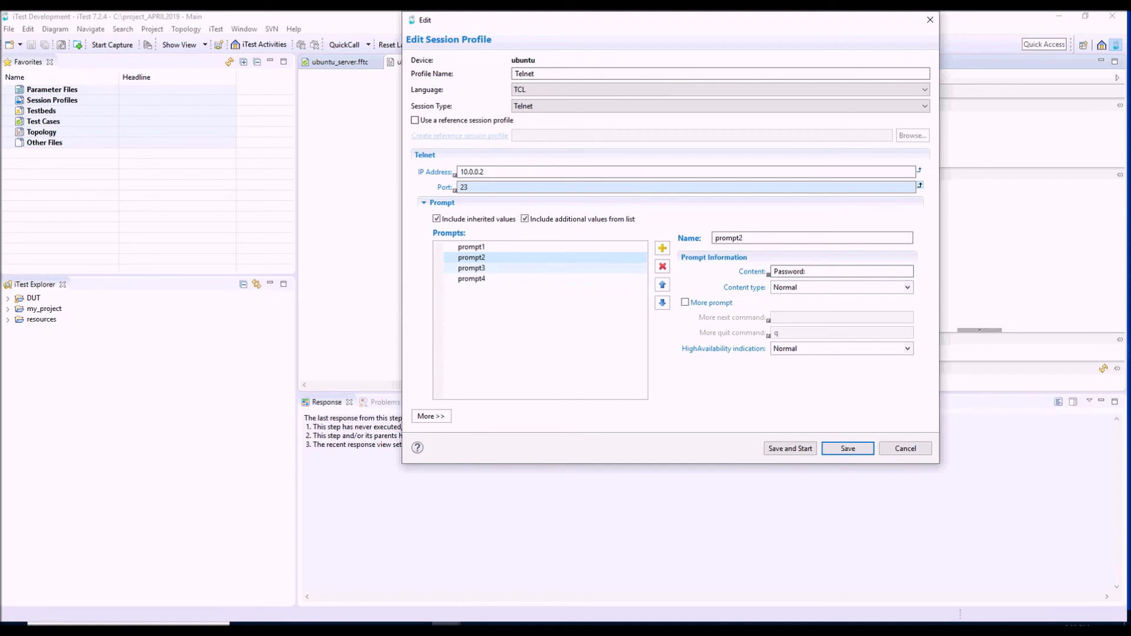
click(472, 247)
click(843, 288)
click(813, 308)
Set the content of prompt3 to *$.
click(472, 268)
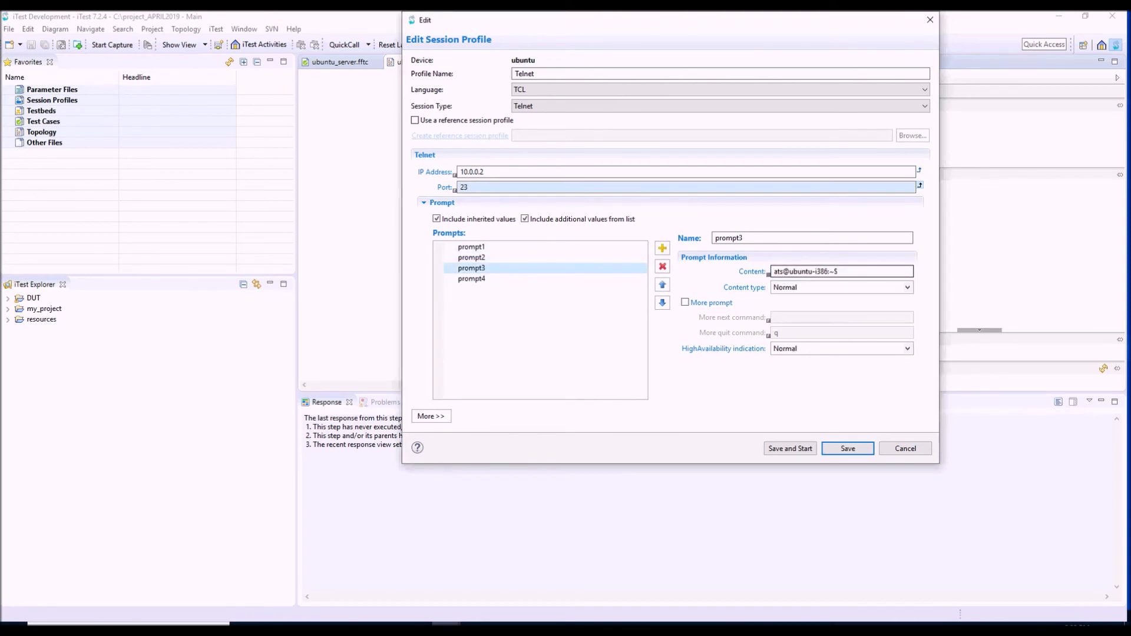
drag(774, 271, 836, 271)
text(*)
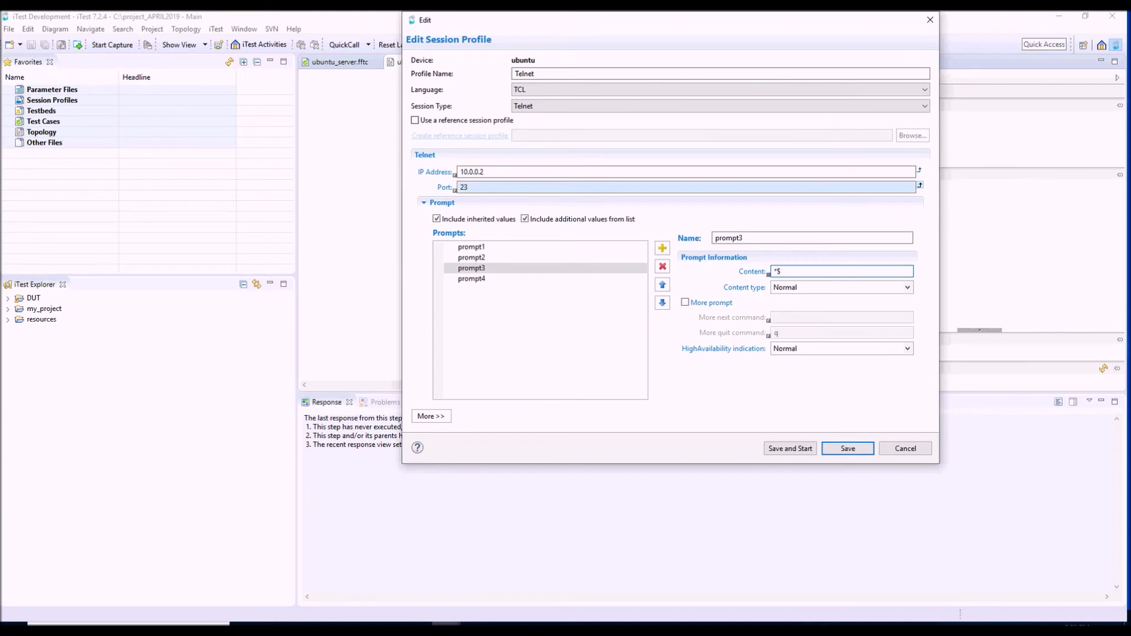
Set the content of prompt4 to *# with content type Wildcard.
click(472, 279)
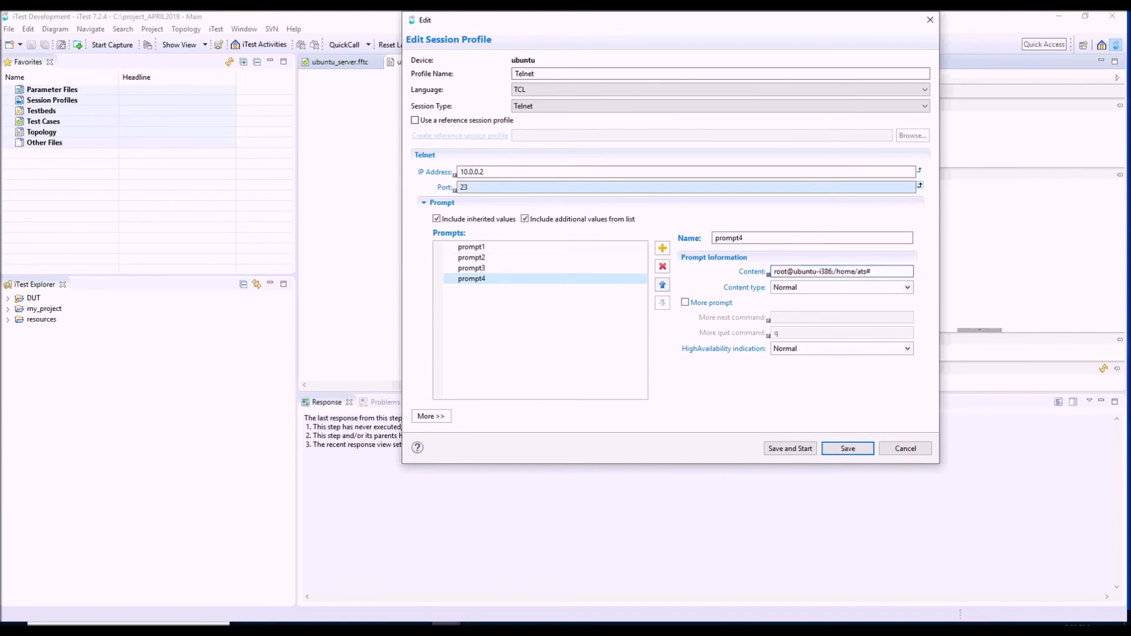
drag(868, 272, 773, 272)
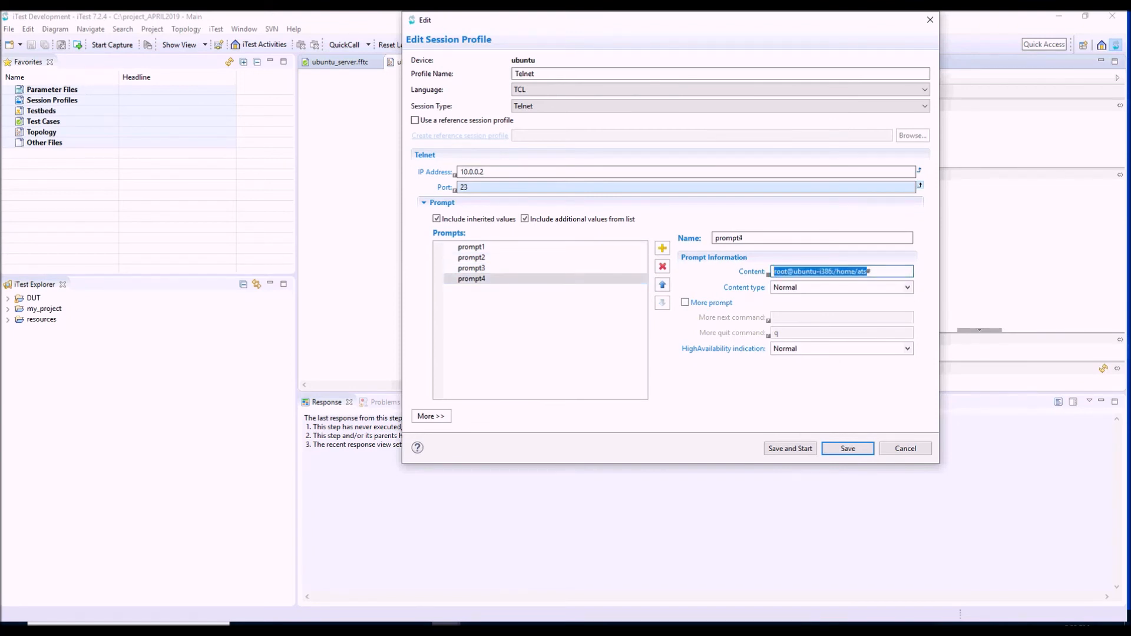
key(BackSpace)
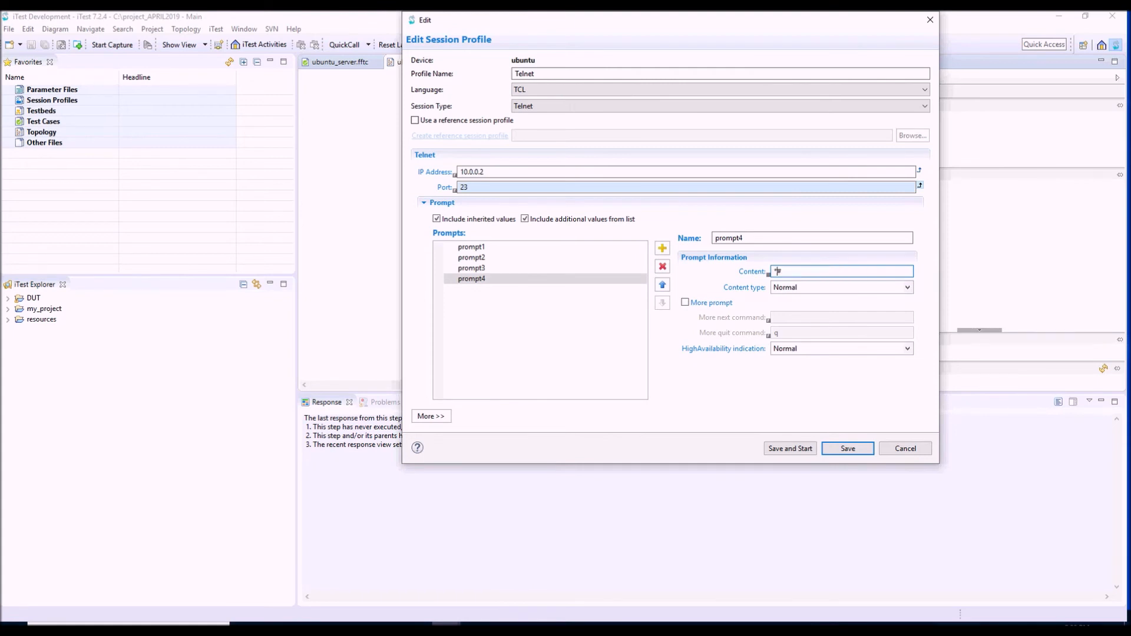
text(*)
click(784, 287)
click(783, 307)
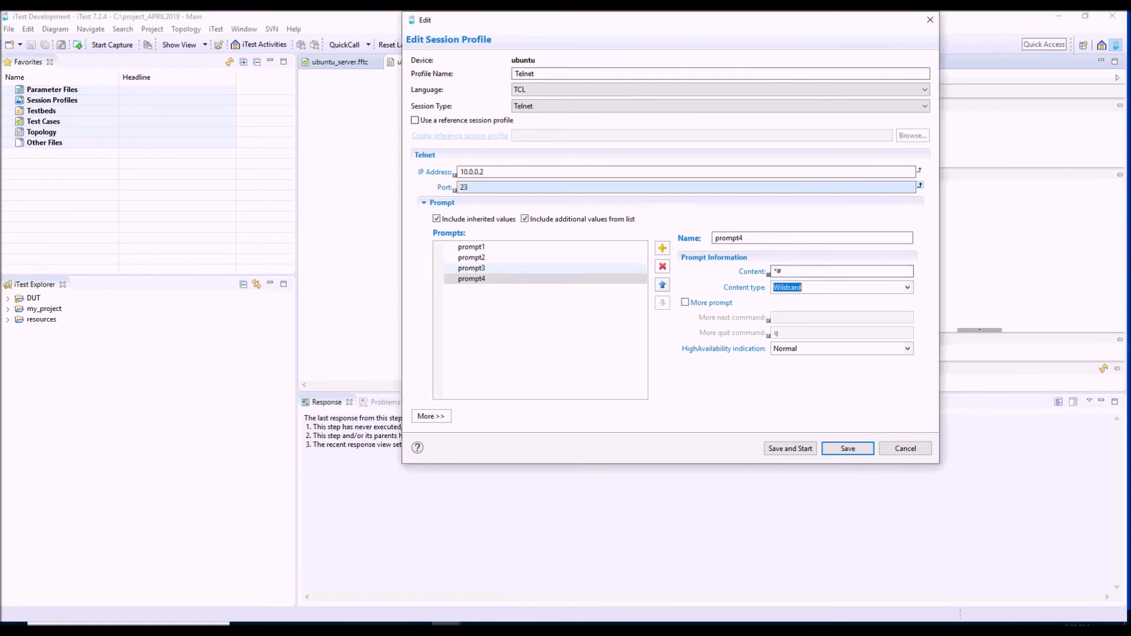
Set prompt3's content type to Wildcard, and save and start the Telnet session.
click(472, 269)
key(Down)
key(Return)
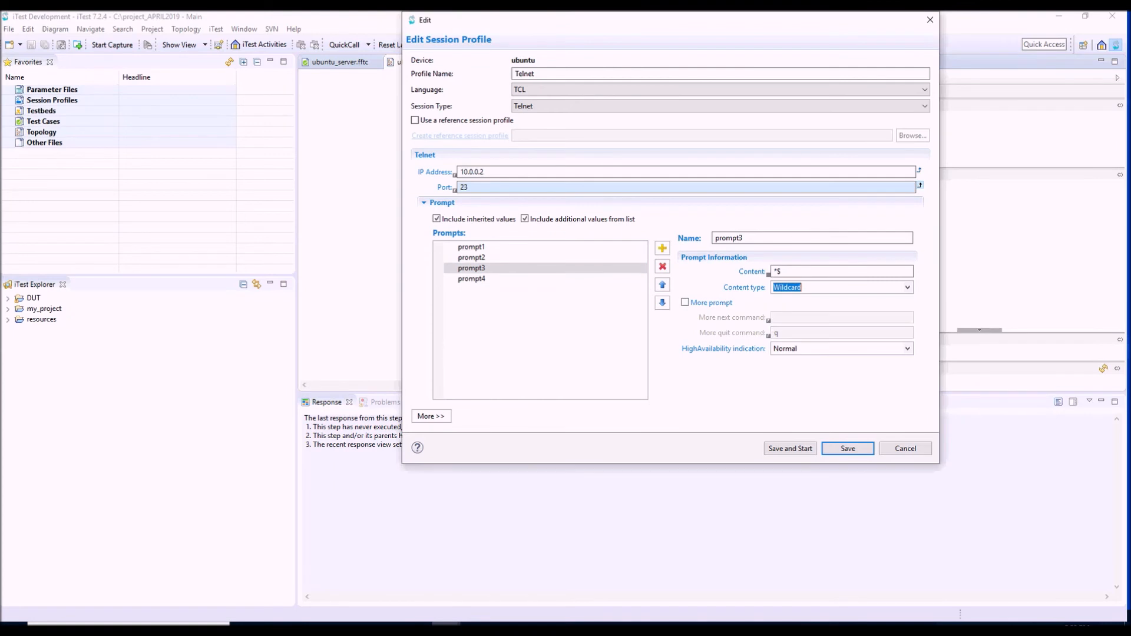
click(790, 449)
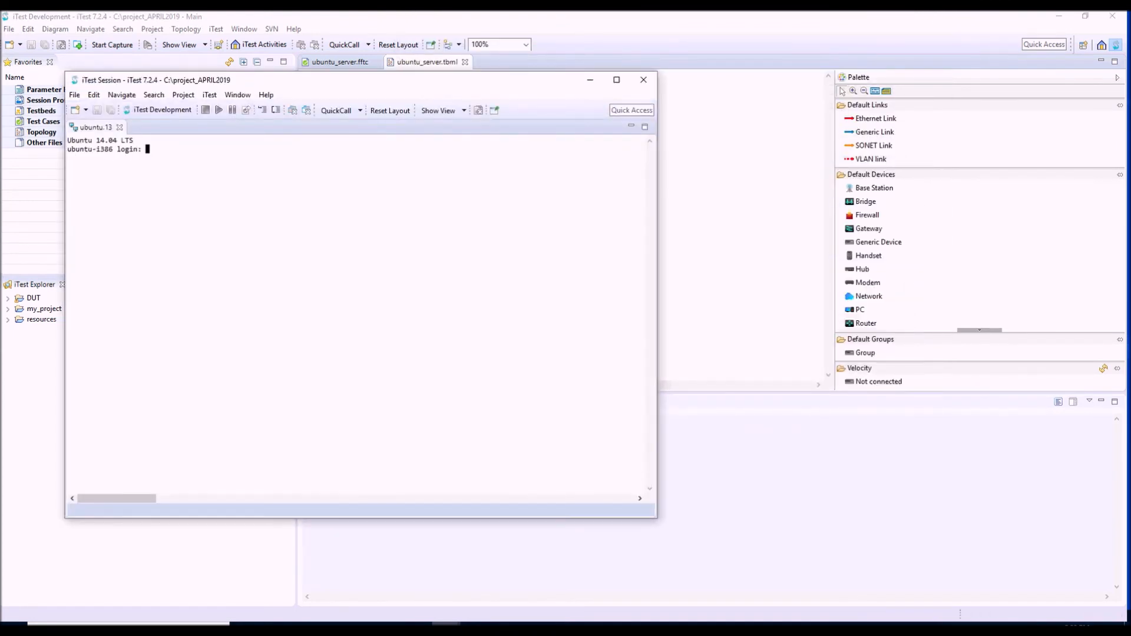
Log in to the new Telnet session as ats with the account password and become root using su and its password.
text(ats)
key(Return)
key(Return)
key(Return)
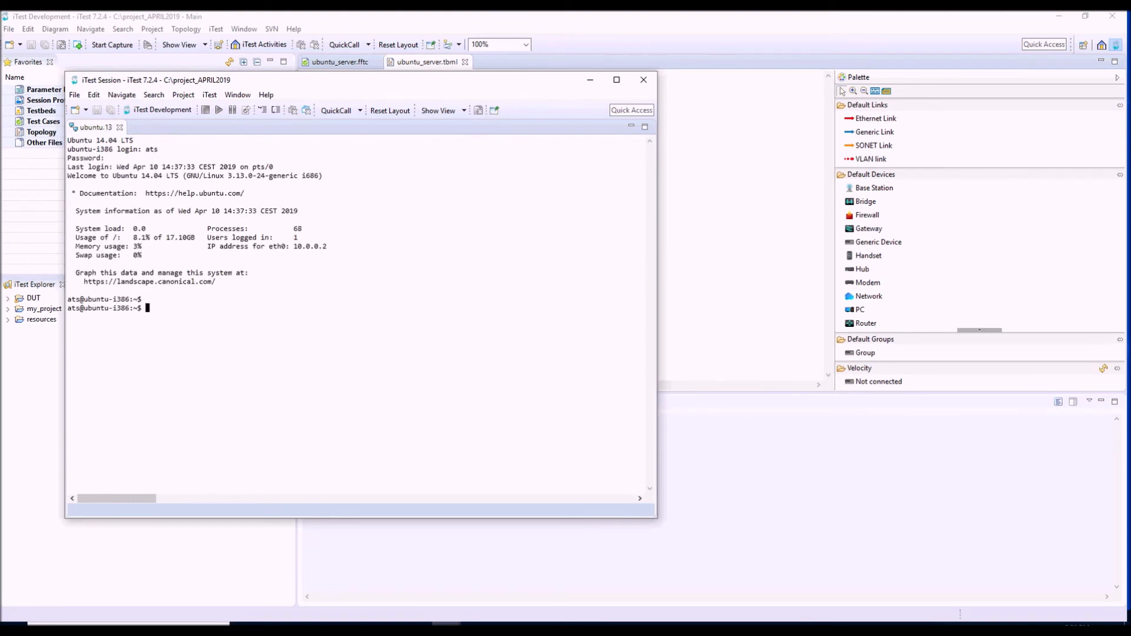
text(su)
key(Return)
key(Return)
Run ip a l to check the prompt handling in the Telnet session, and close the session window.
text(ip a l)
key(Return)
key(Return)
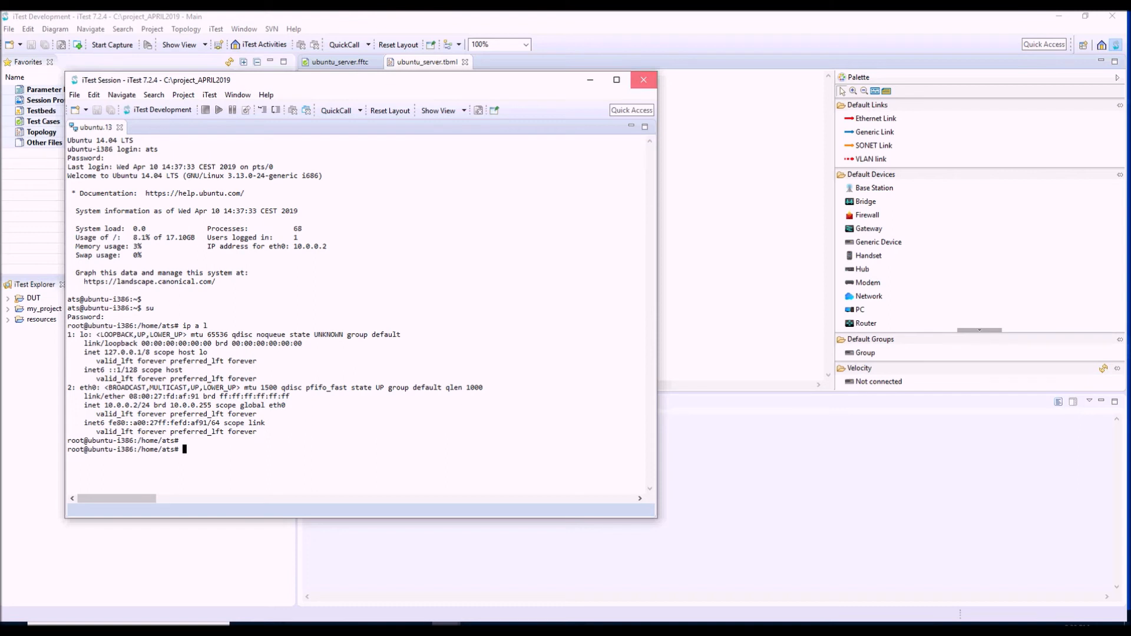
key(alt+F4)
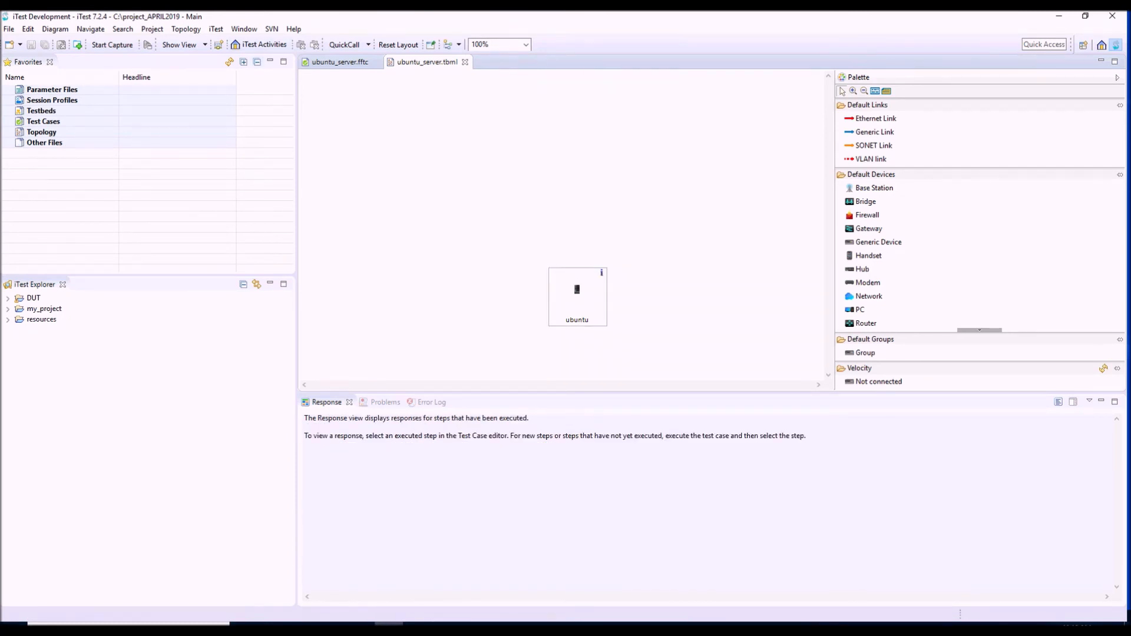
In the ubuntu_server.fftc test case, select the ip a l command step and start a capture.
click(340, 62)
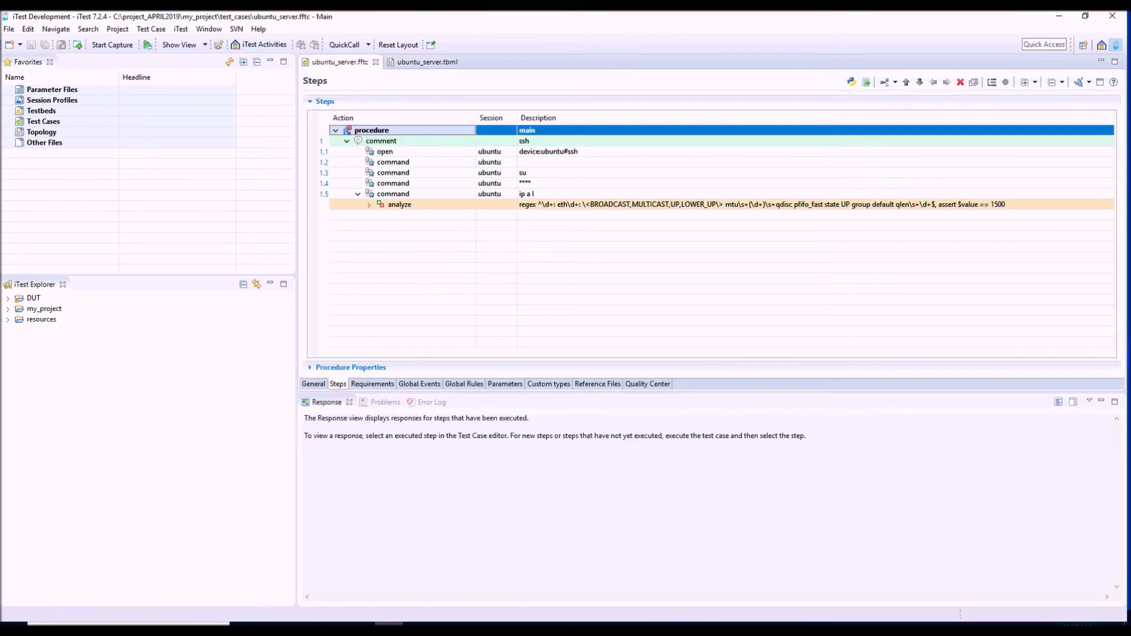
click(393, 194)
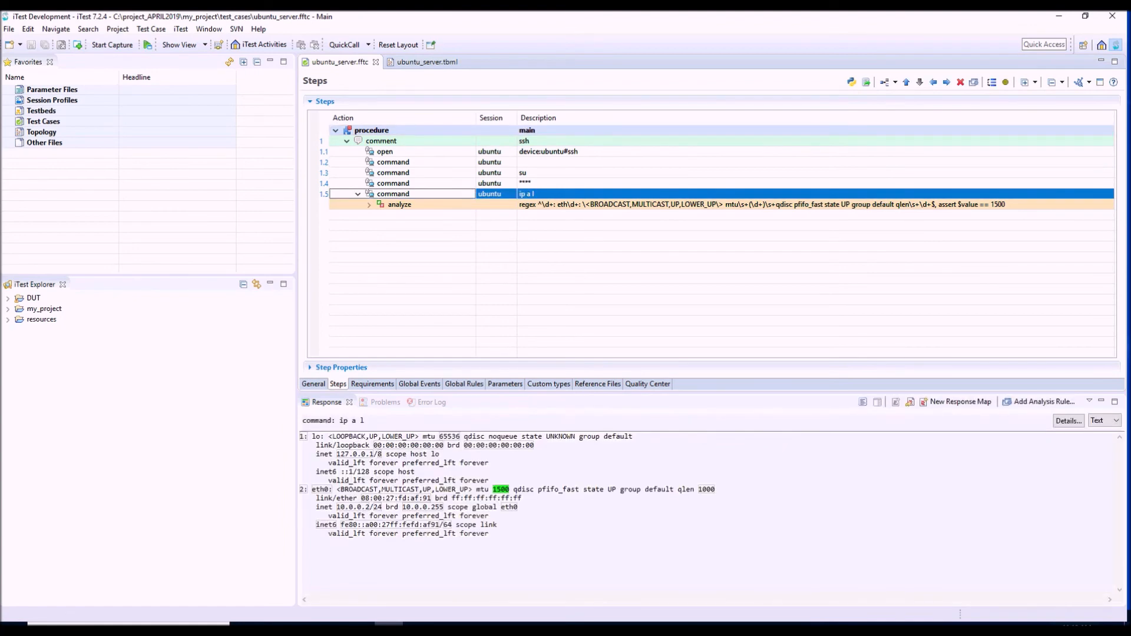
click(112, 45)
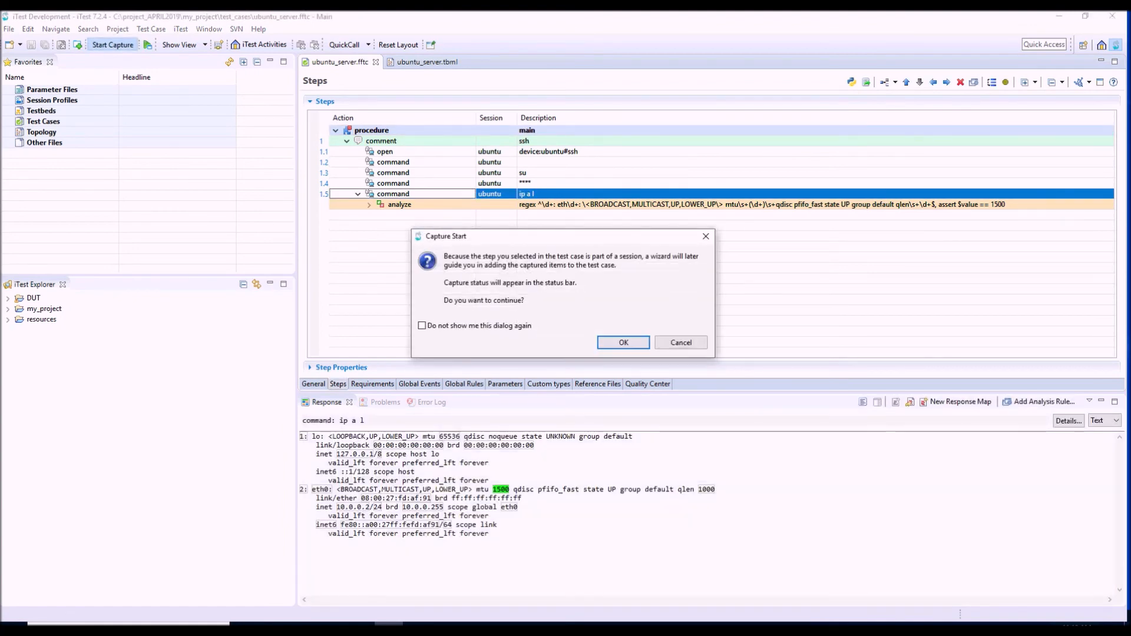
key(Return)
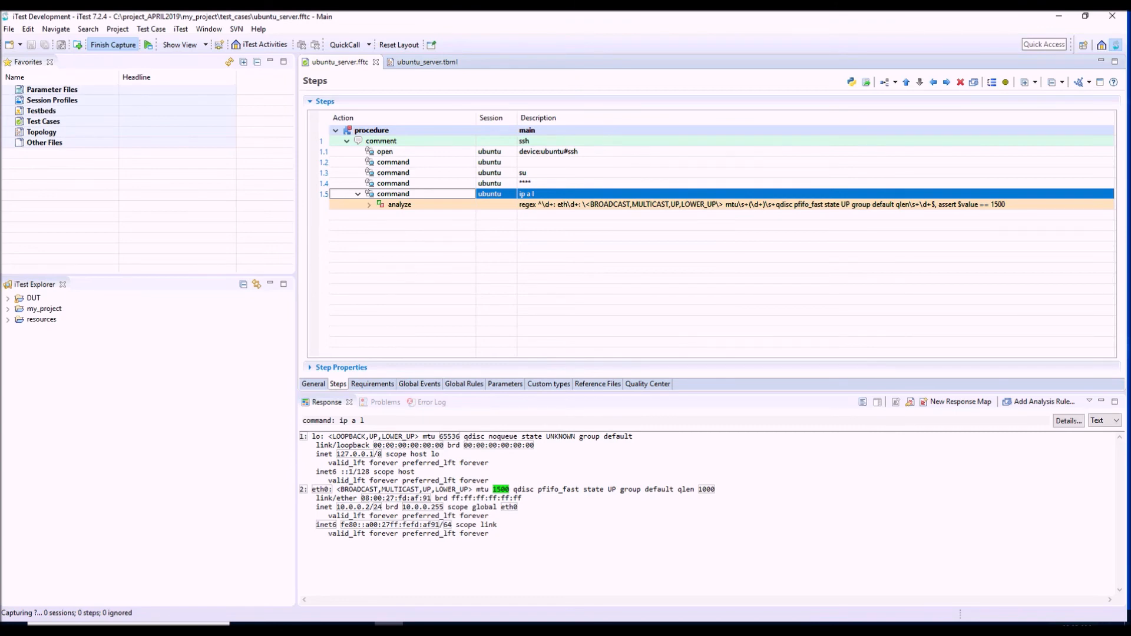
Switch to the ubuntu_server.tbml testbed and start the ubuntu device's Telnet session for the capture.
click(427, 61)
click(606, 299)
right_click(610, 299)
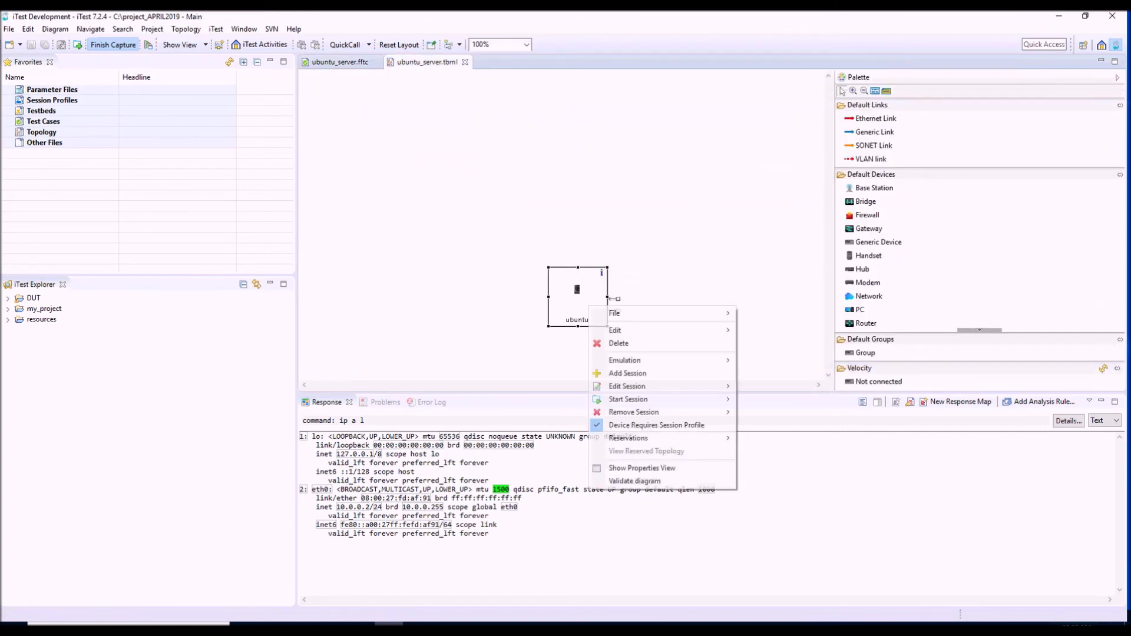
mouse_move(624, 399)
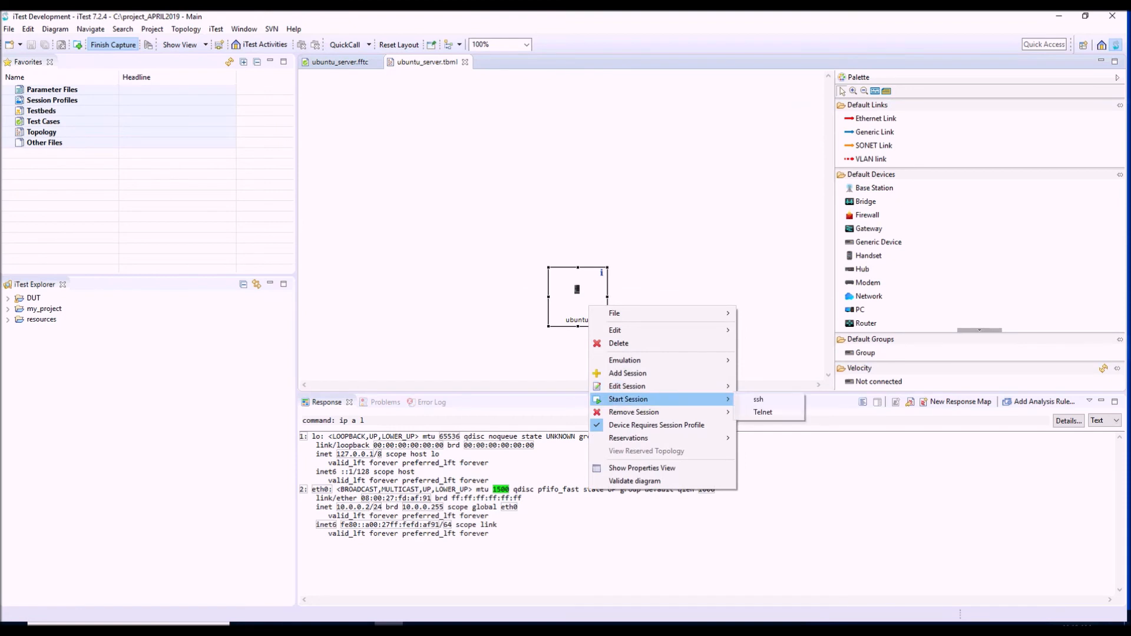
click(760, 400)
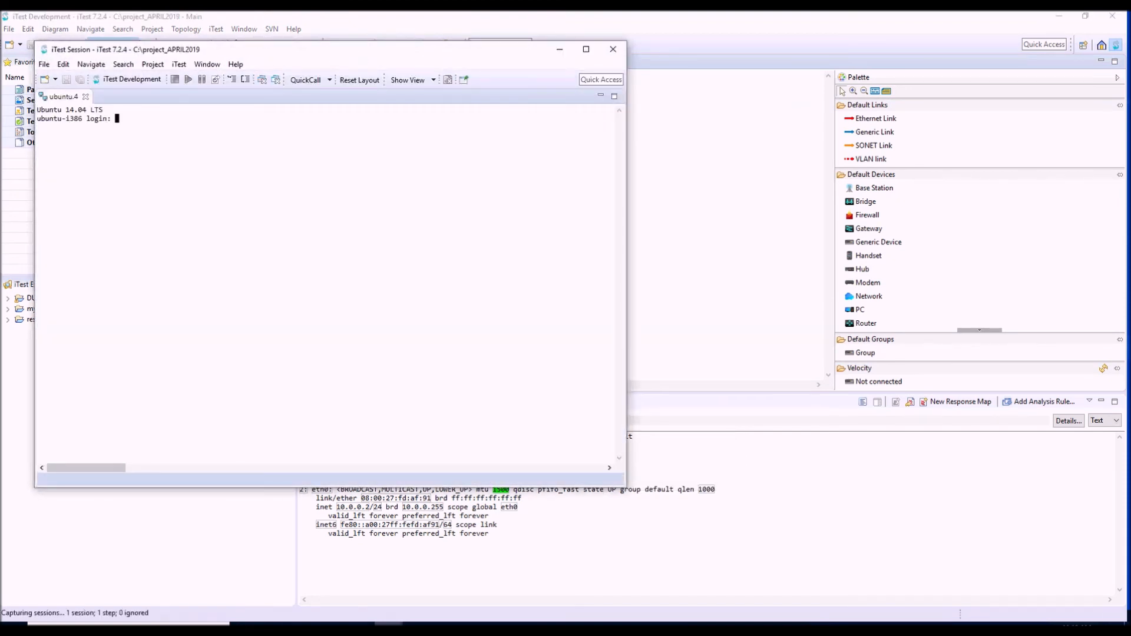
Log in to the Telnet session as ats with the account password.
text(ats)
key(Return)
key(Return)
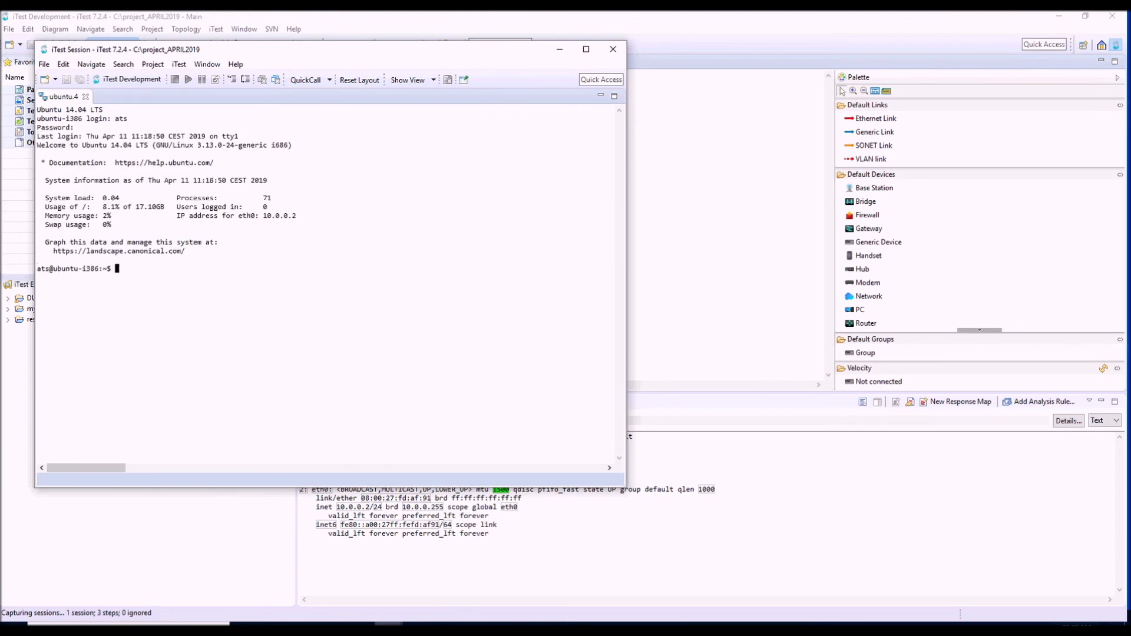
Send an empty command, run ping 10.0.0.1 -c 5 in the Telnet session, and close the session window.
key(Return)
text(ping 10.0.0)
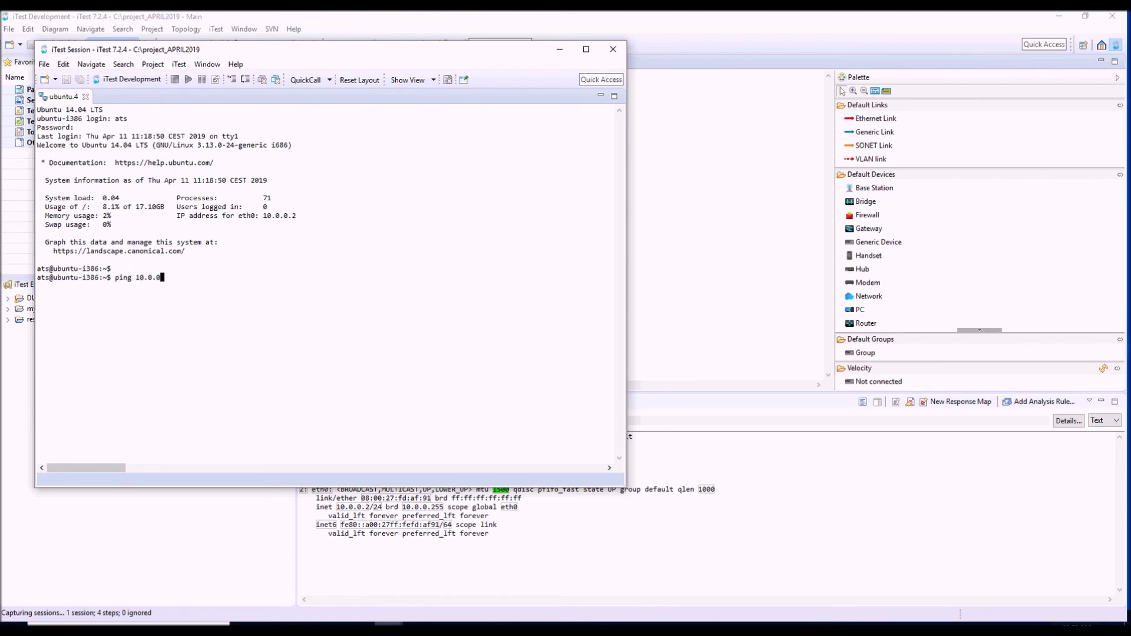
text(.1 -c 5)
key(Return)
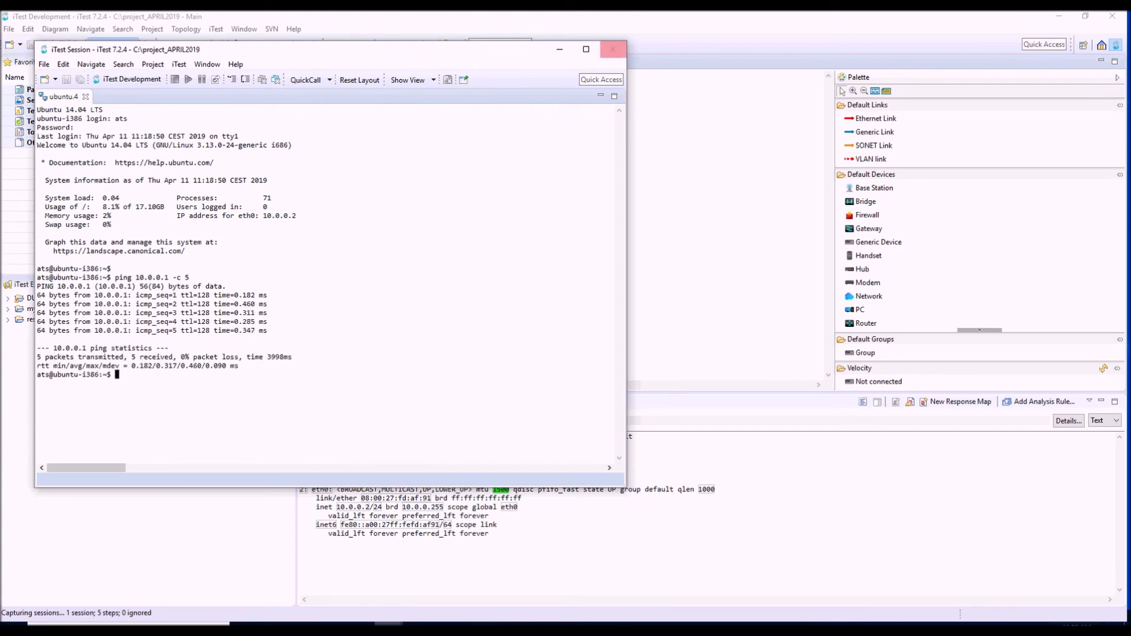
click(613, 50)
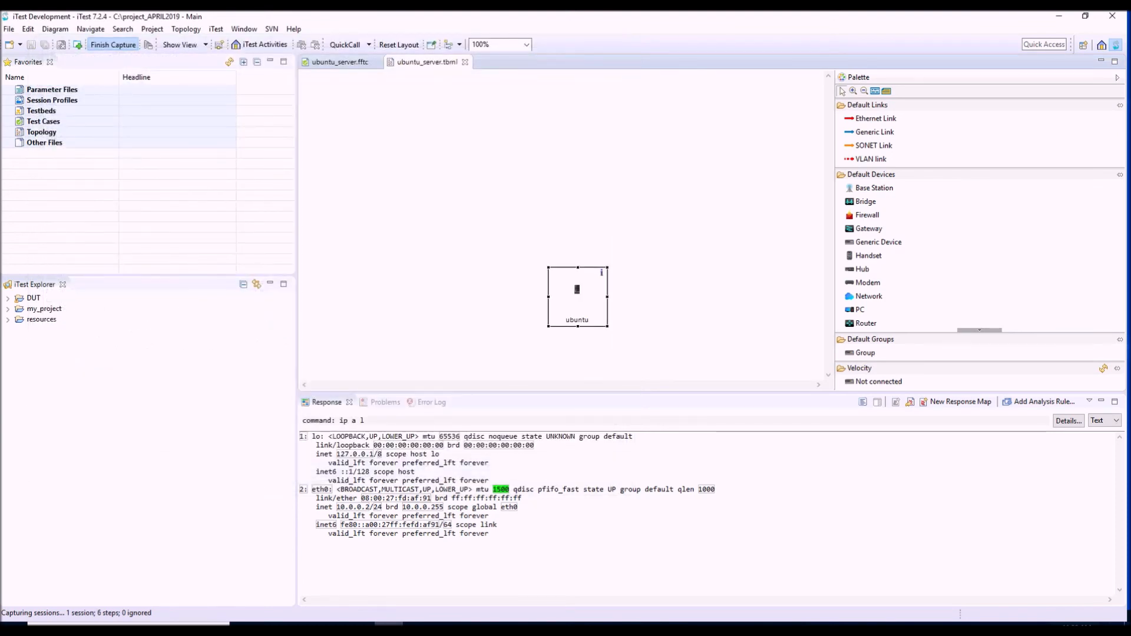
Finish the capture and add the captured items to the existing ubuntu_server.fftc test case after the ip a l step.
click(113, 44)
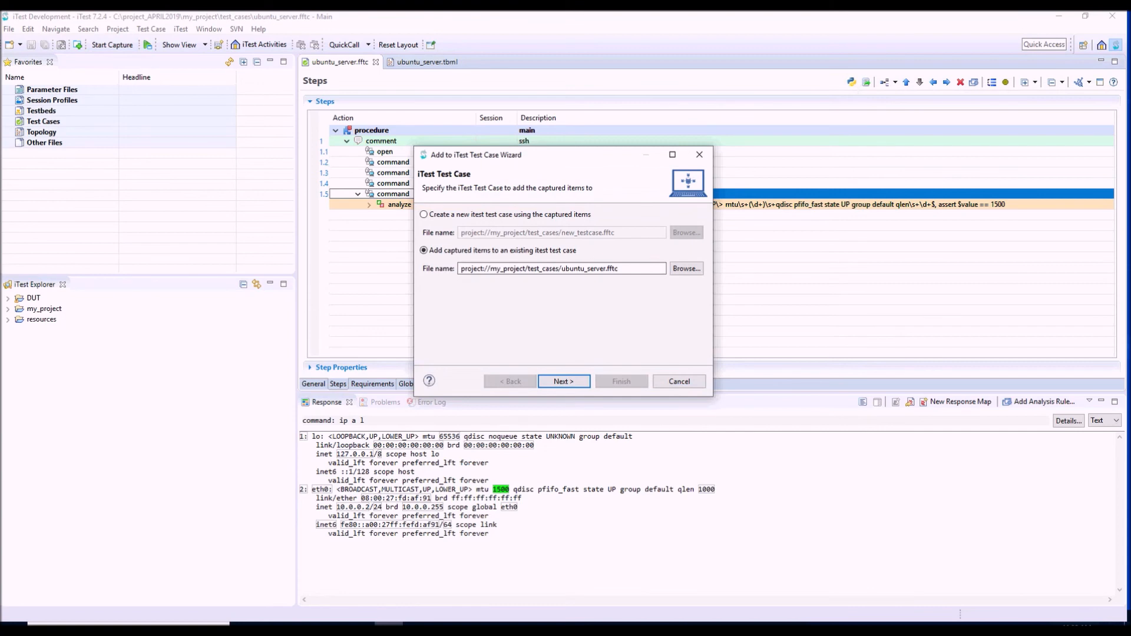
key(Return)
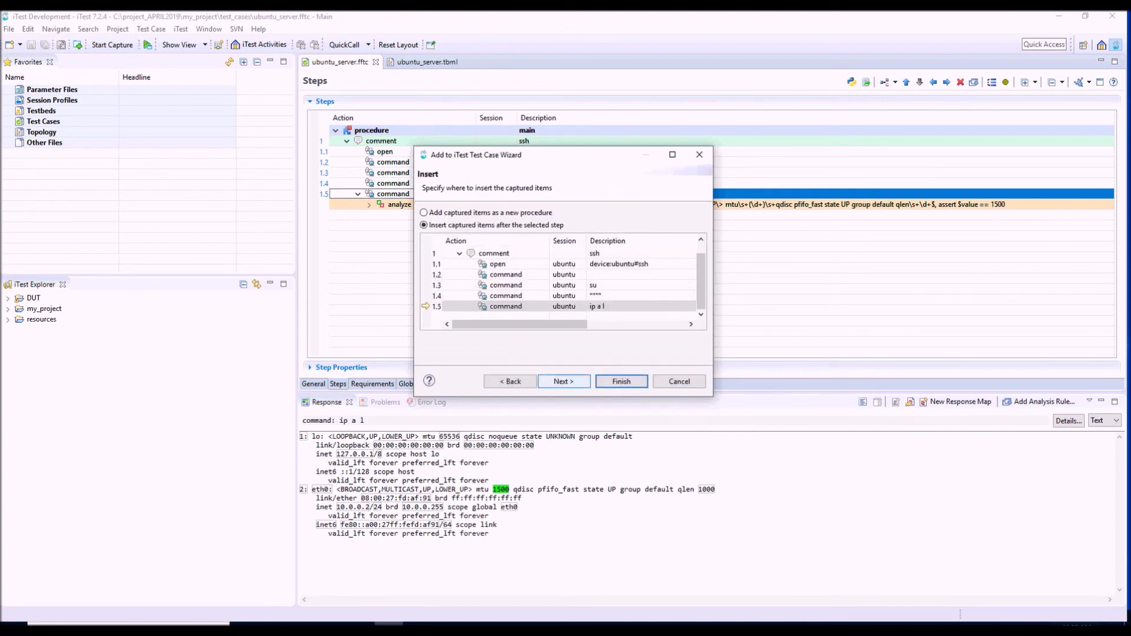
click(564, 381)
click(621, 382)
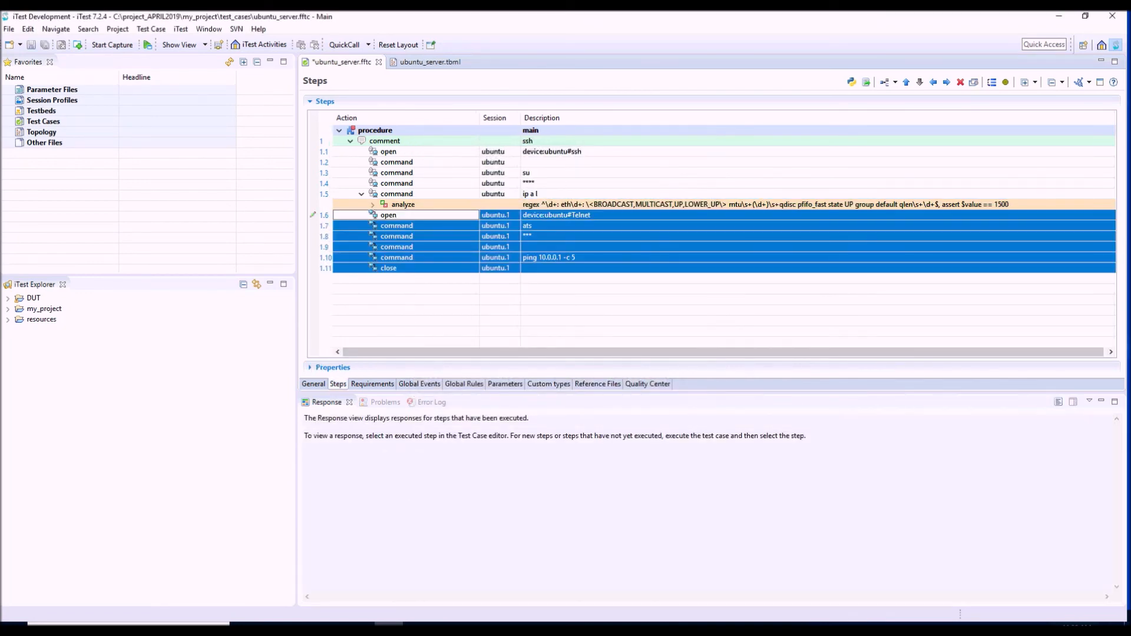
Wrap the captured Telnet steps, from open through close, in a comment named telnet and save the test case.
click(389, 215)
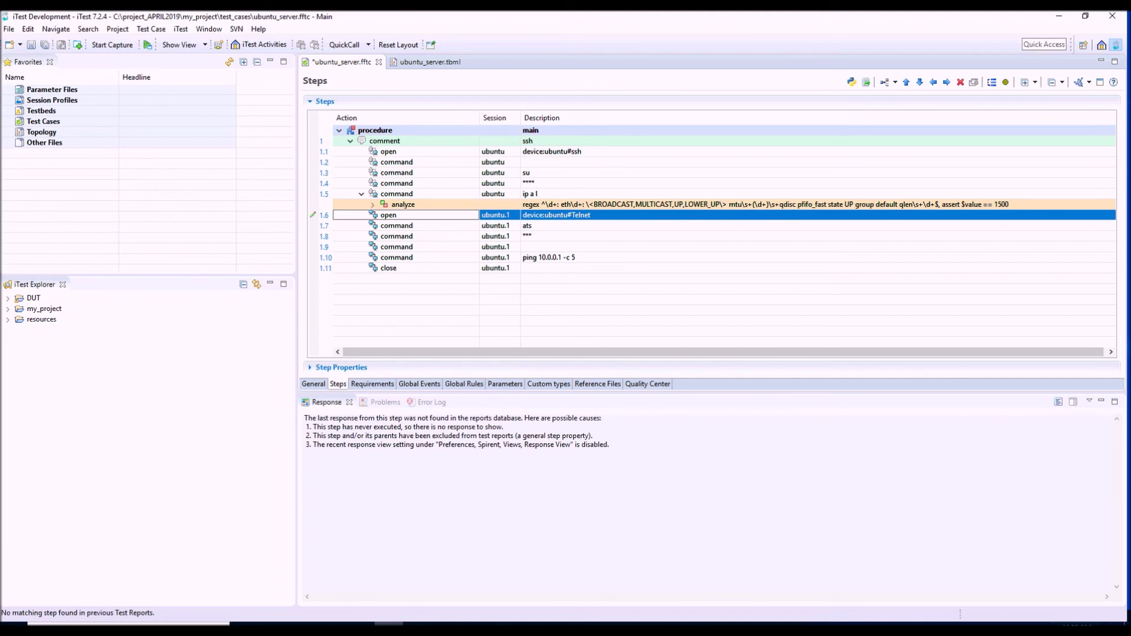
shift+click(343, 268)
right_click(343, 269)
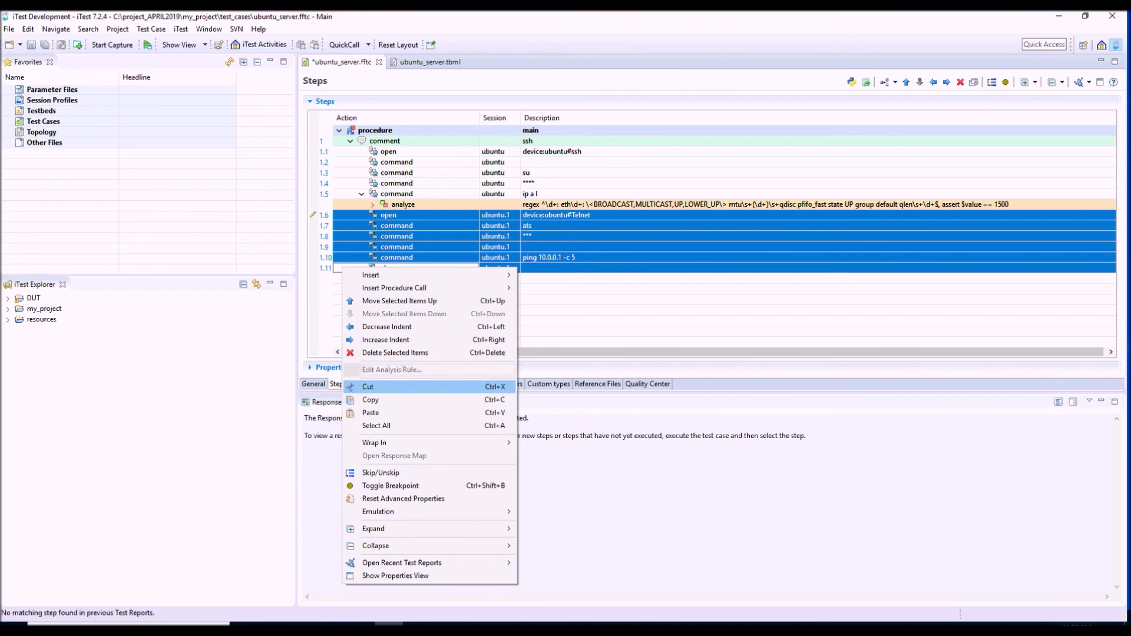
mouse_move(412, 443)
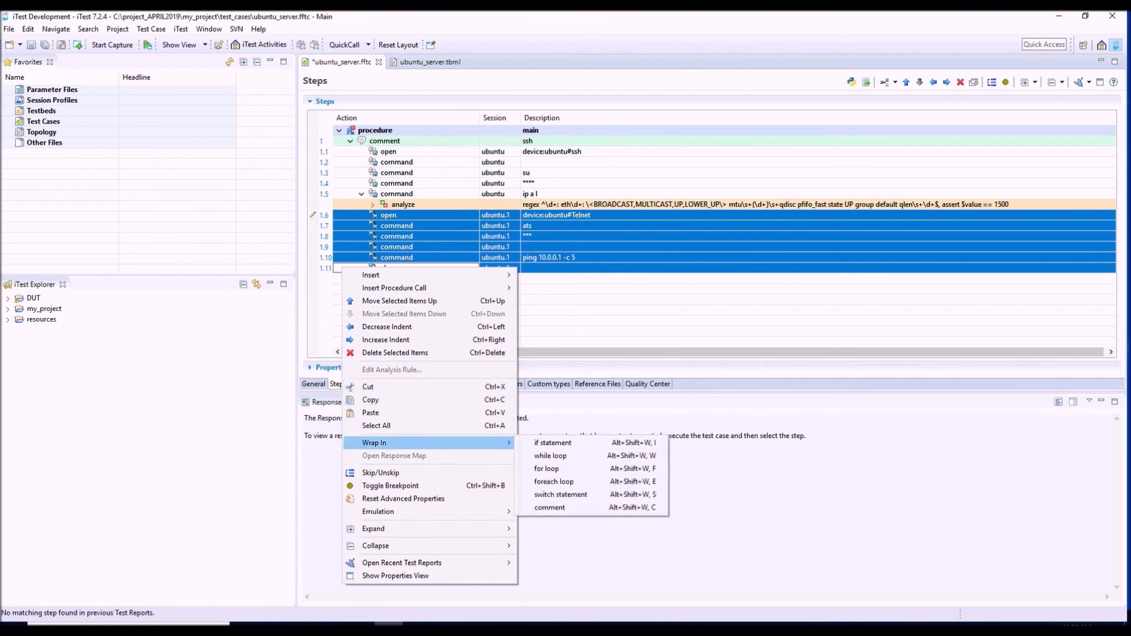
click(550, 508)
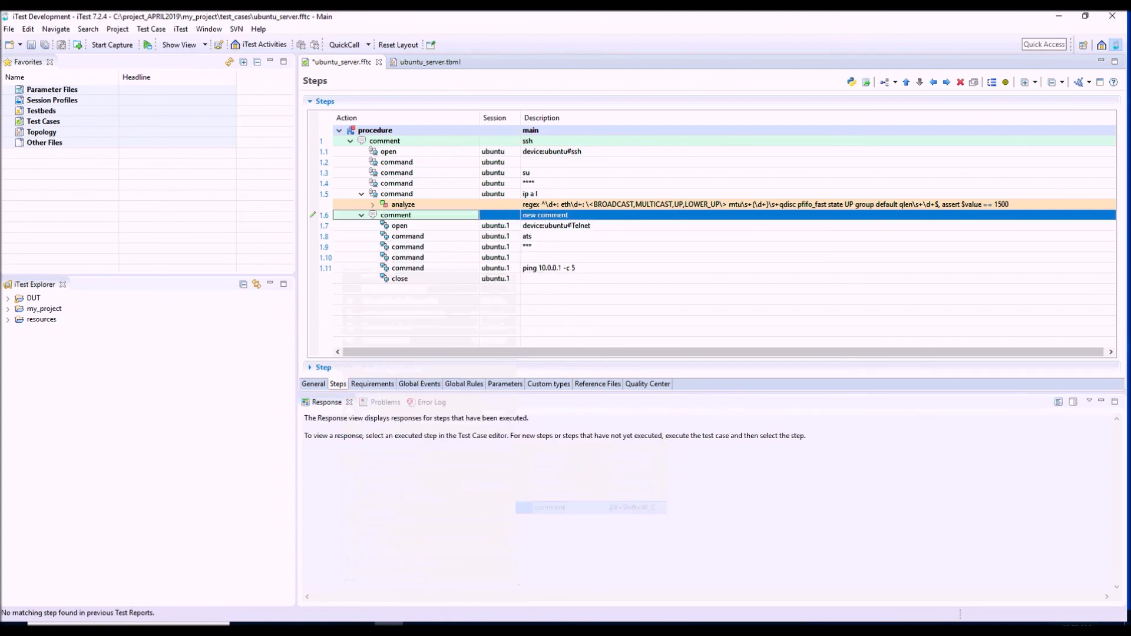
text(telnet)
key(Return)
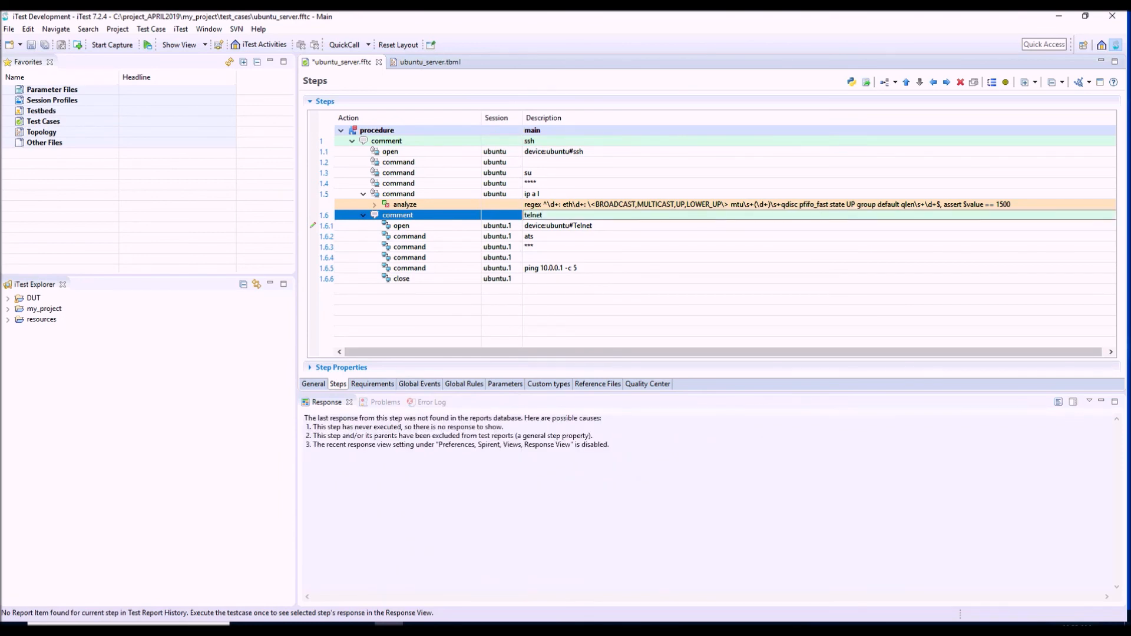
key(ctrl+s)
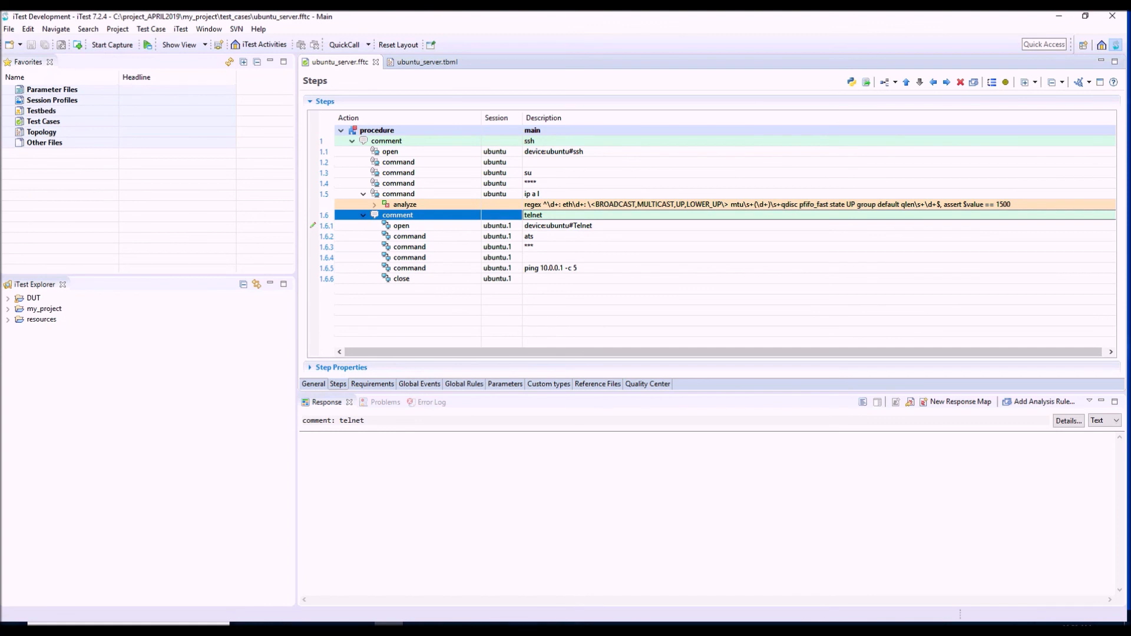
Decrease the telnet comment's indent so it sits at the same level as the ssh comment, and save the test case.
click(398, 215)
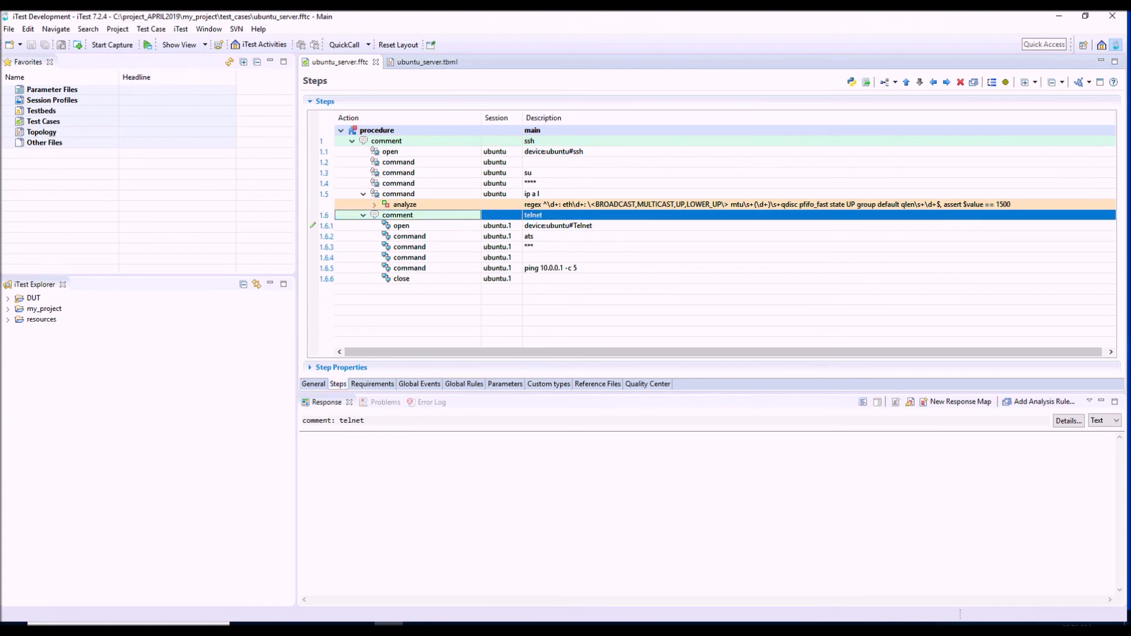
click(934, 82)
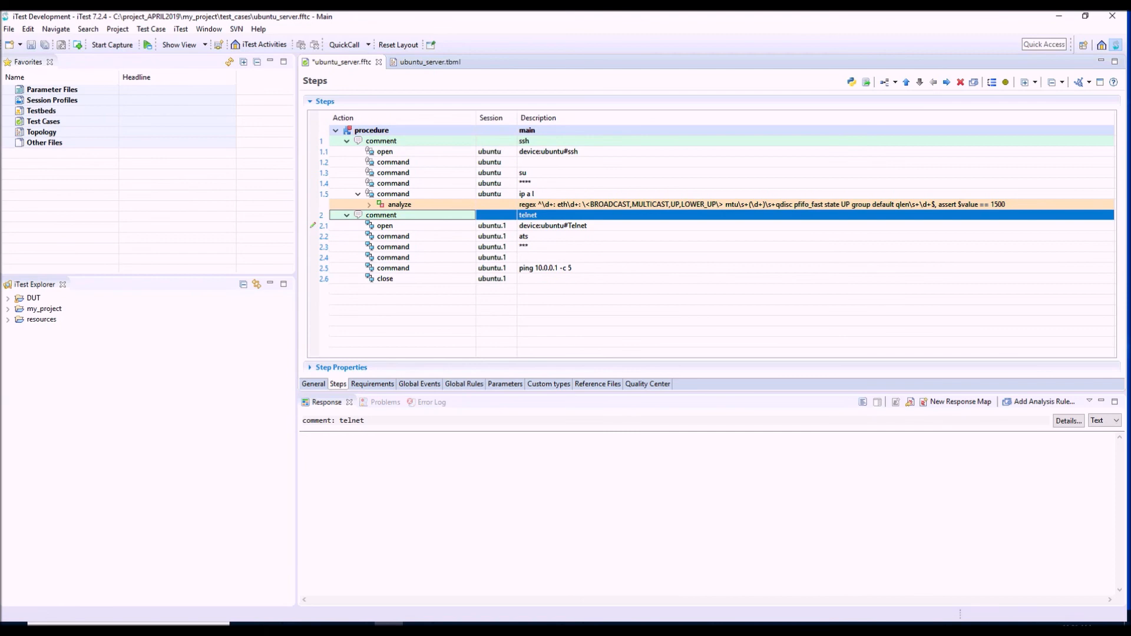
click(346, 141)
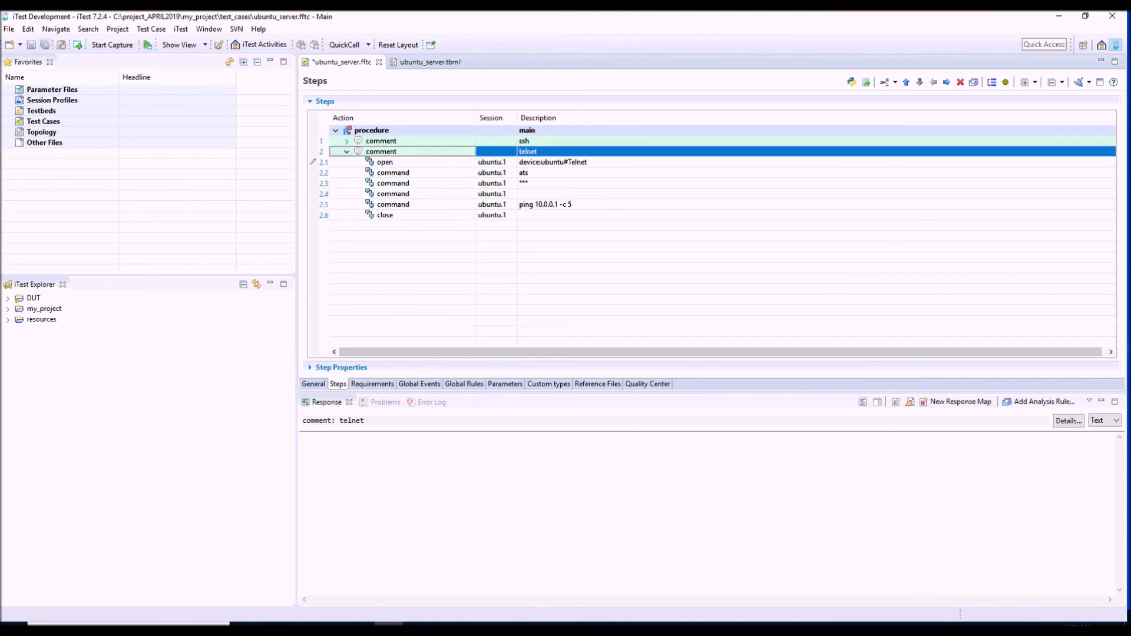
key(ctrl+s)
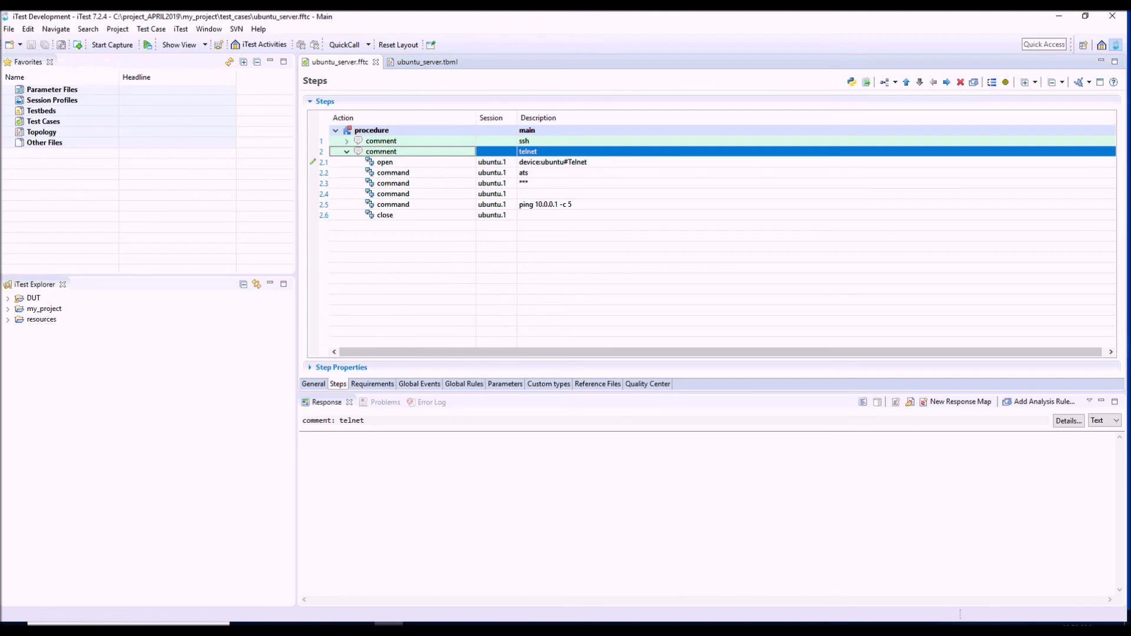
click(346, 142)
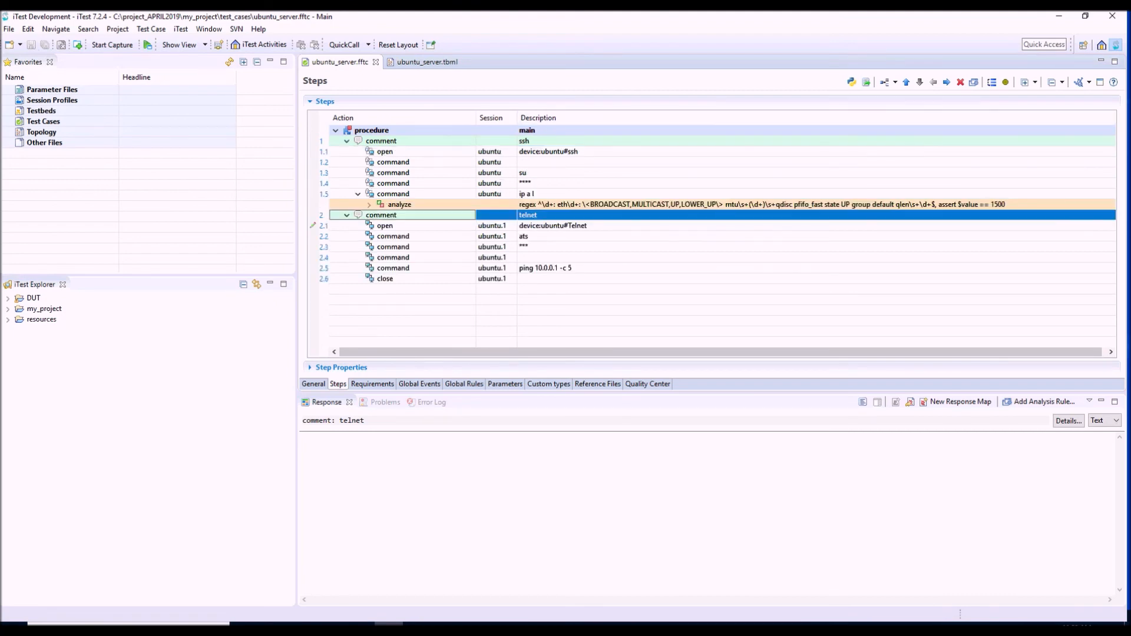
Run the ubuntu_server test case and view the ip a l response under the report's ssh comment.
click(148, 45)
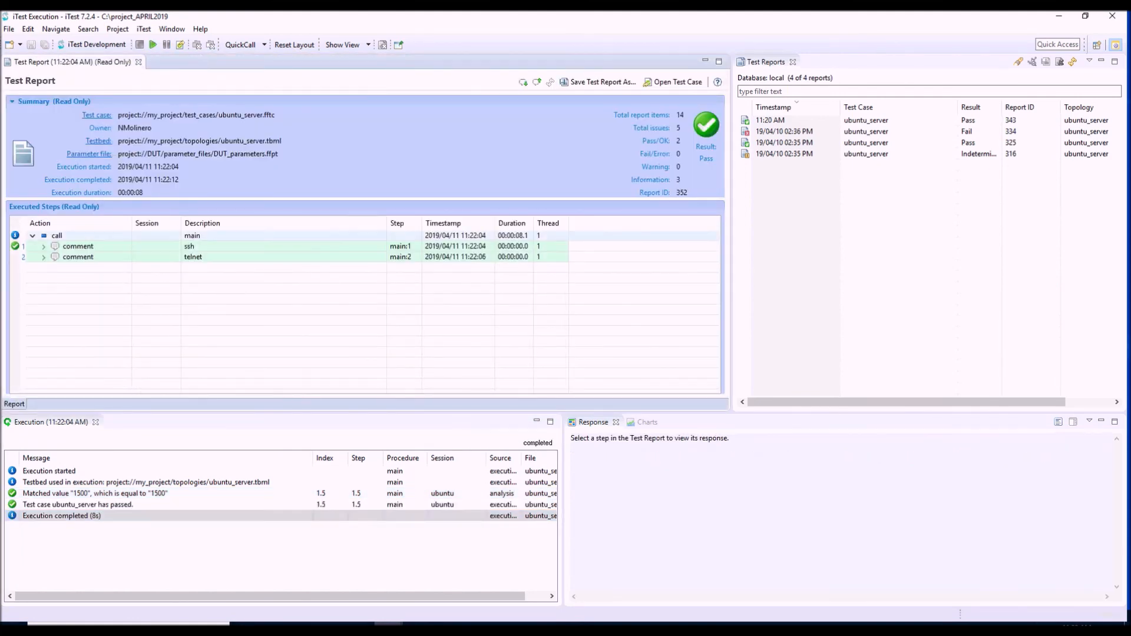
click(44, 246)
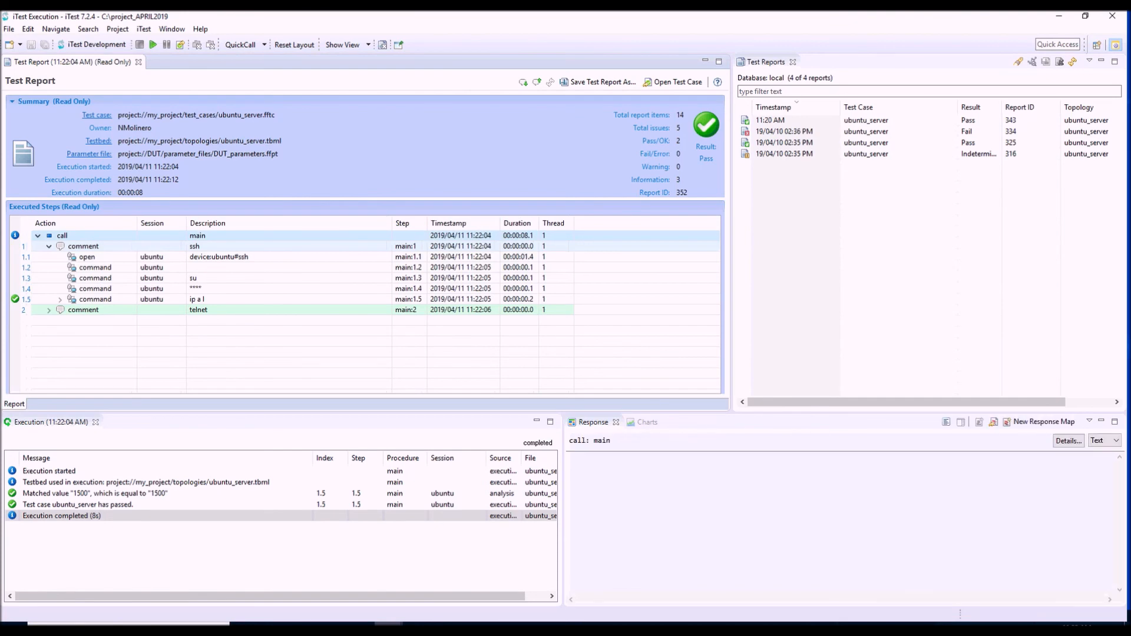
click(94, 299)
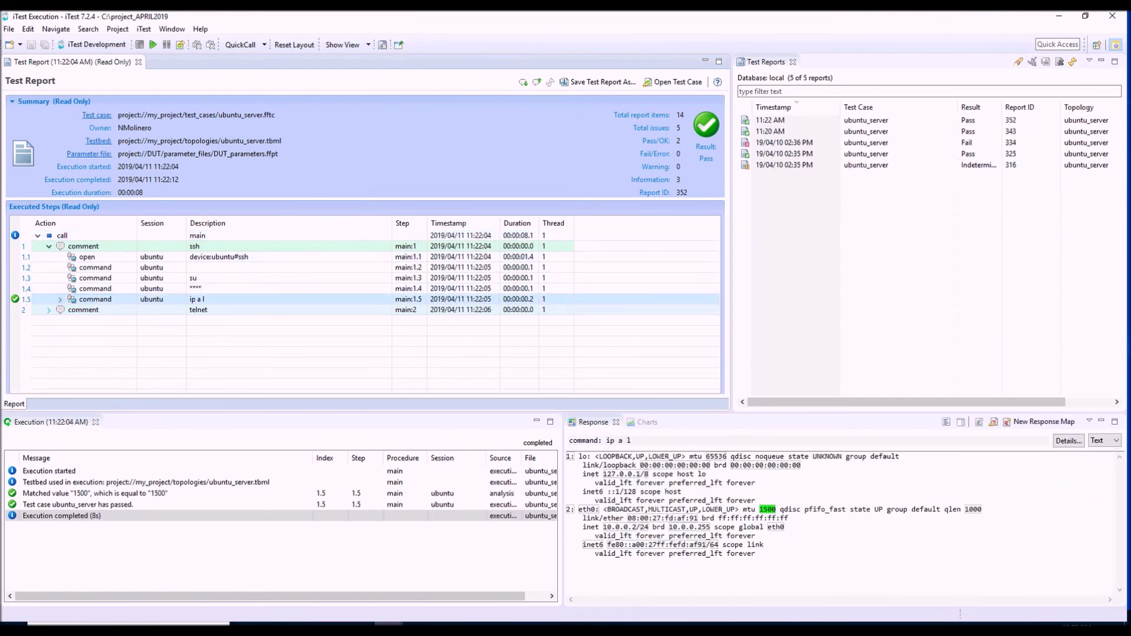
Examine the responses of the login, empty and ping 10.0.0.1 -c 5 commands under the report's telnet comment.
click(49, 310)
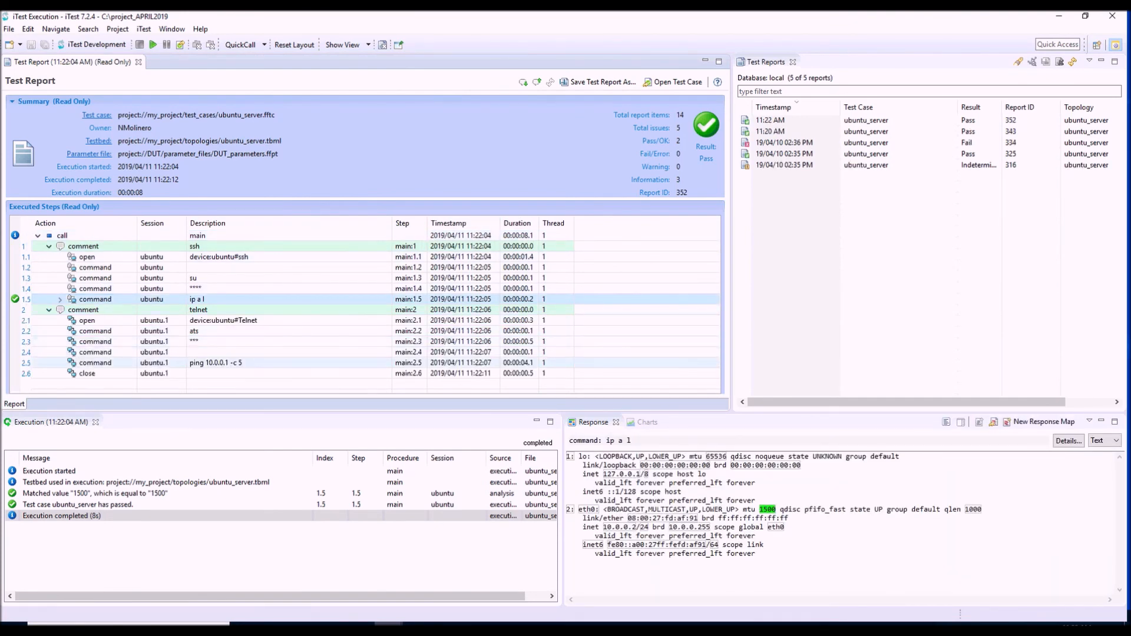
click(95, 363)
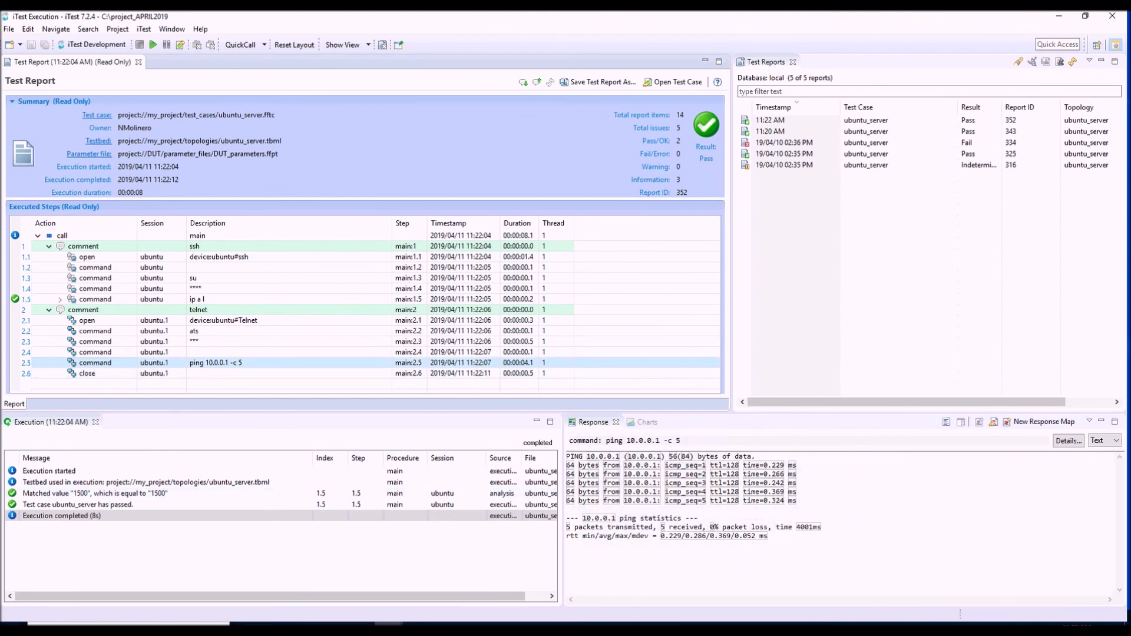
click(95, 331)
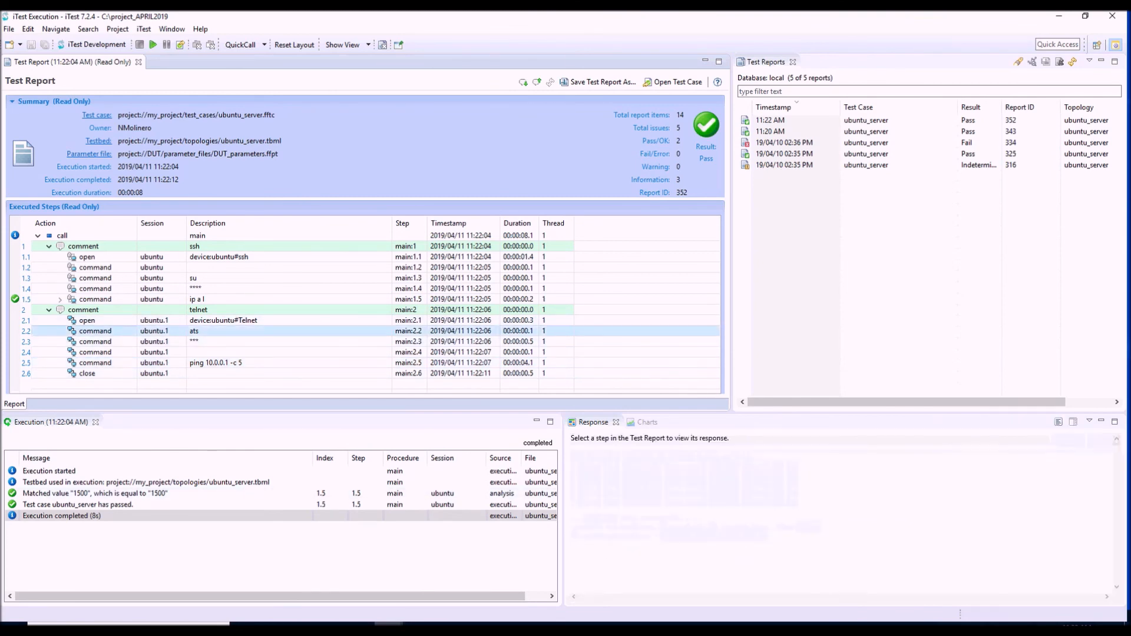
click(95, 341)
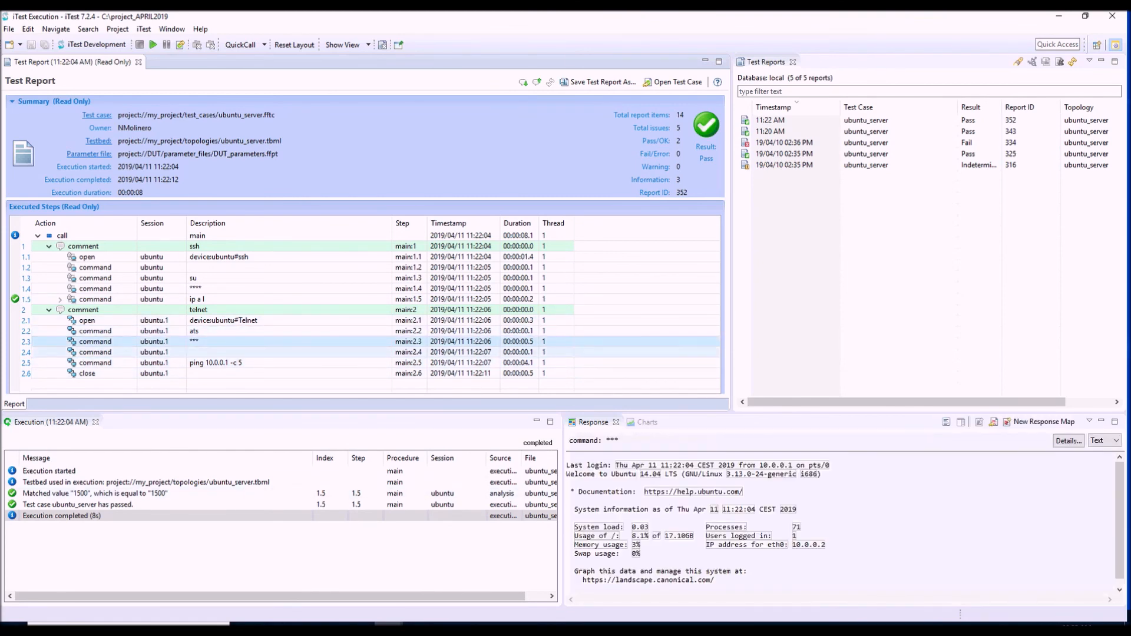
click(95, 352)
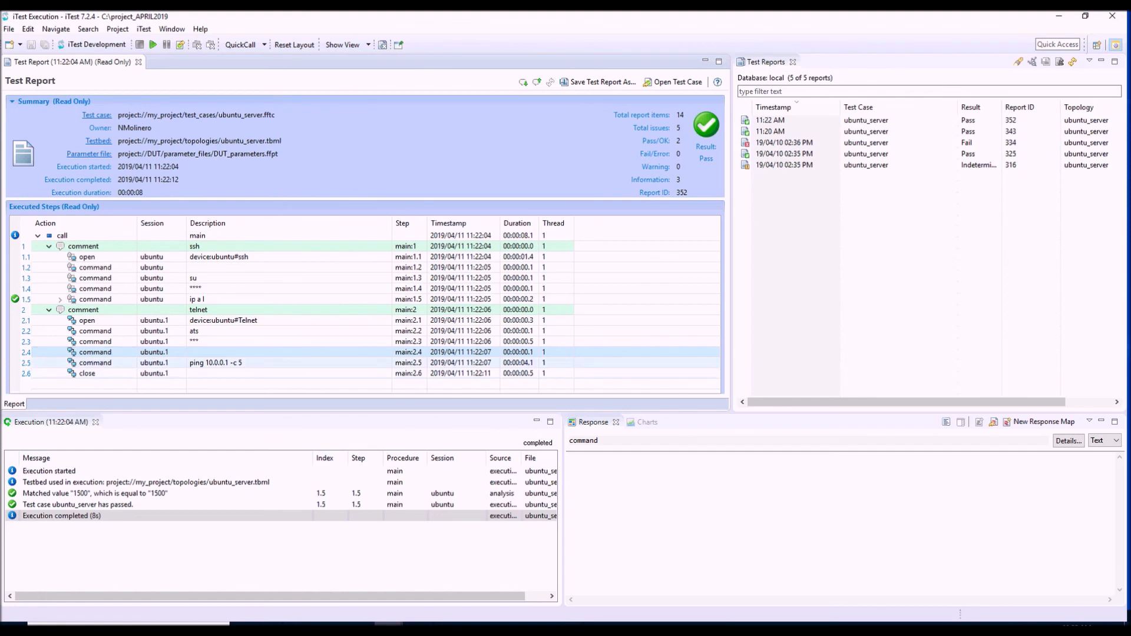
click(95, 362)
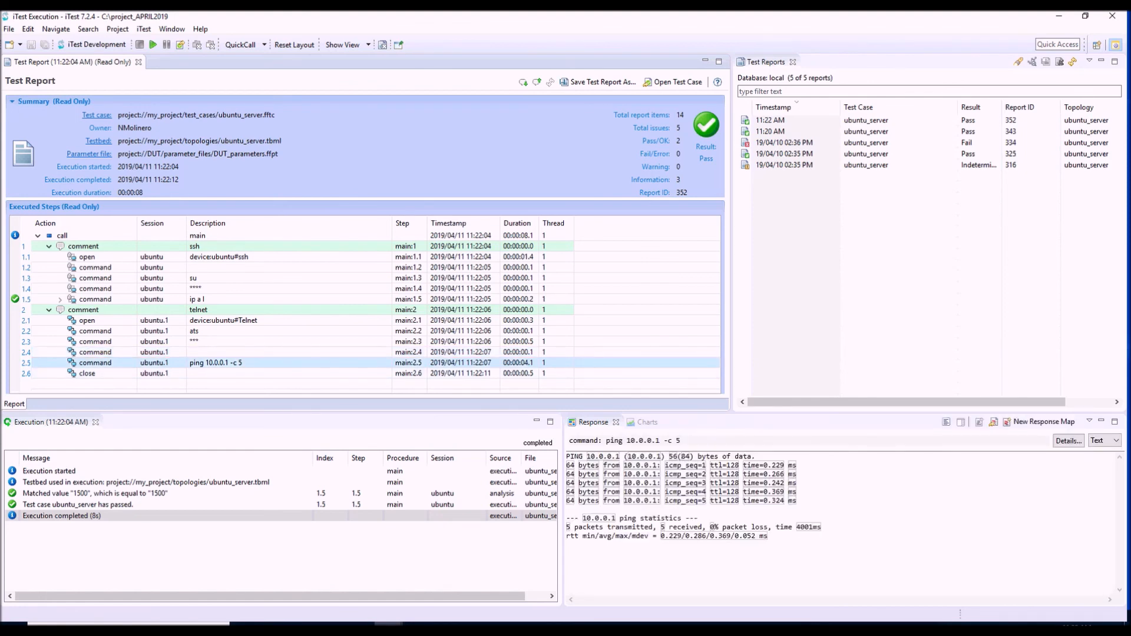